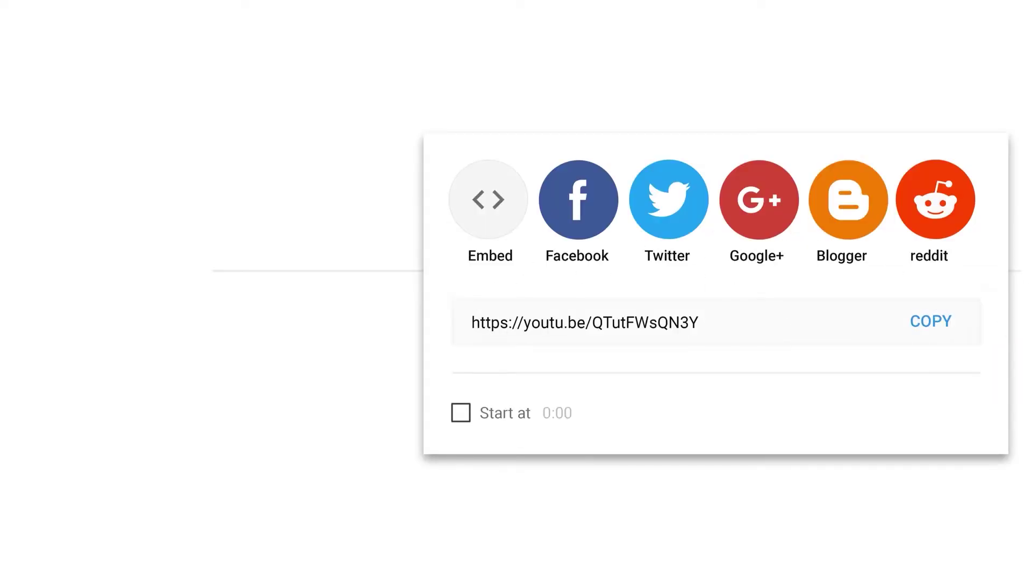
# Step: Open the existing company database DB TOKO SEMBAKO from the Desktop of the local computer
pyautogui.click(585, 233)
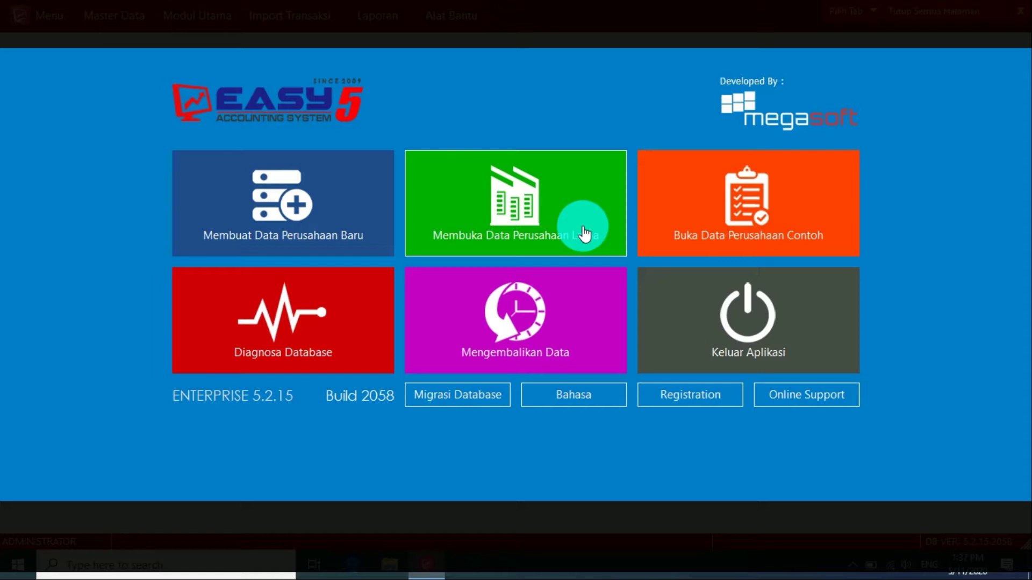
pyautogui.click(553, 231)
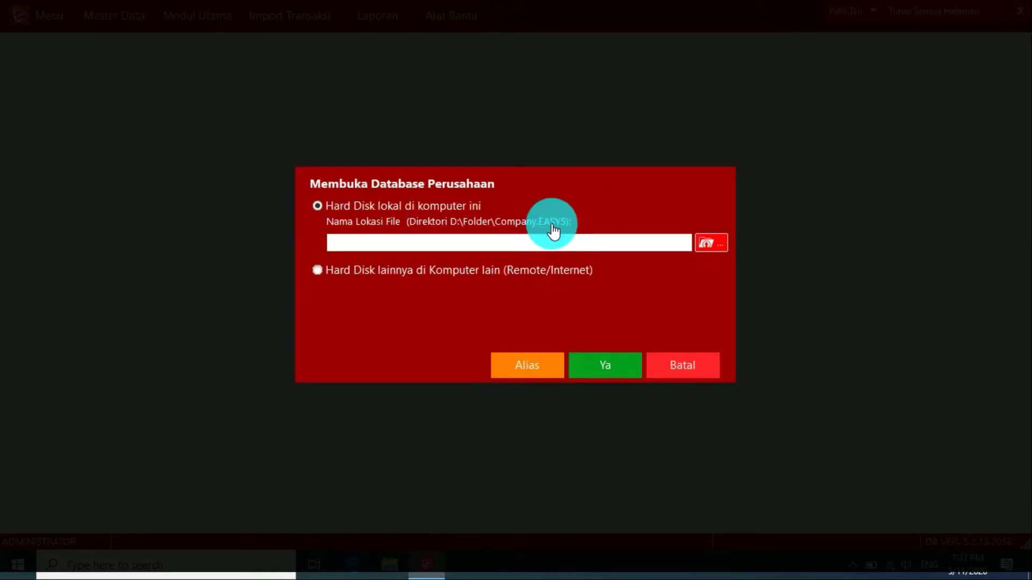
pyautogui.click(707, 252)
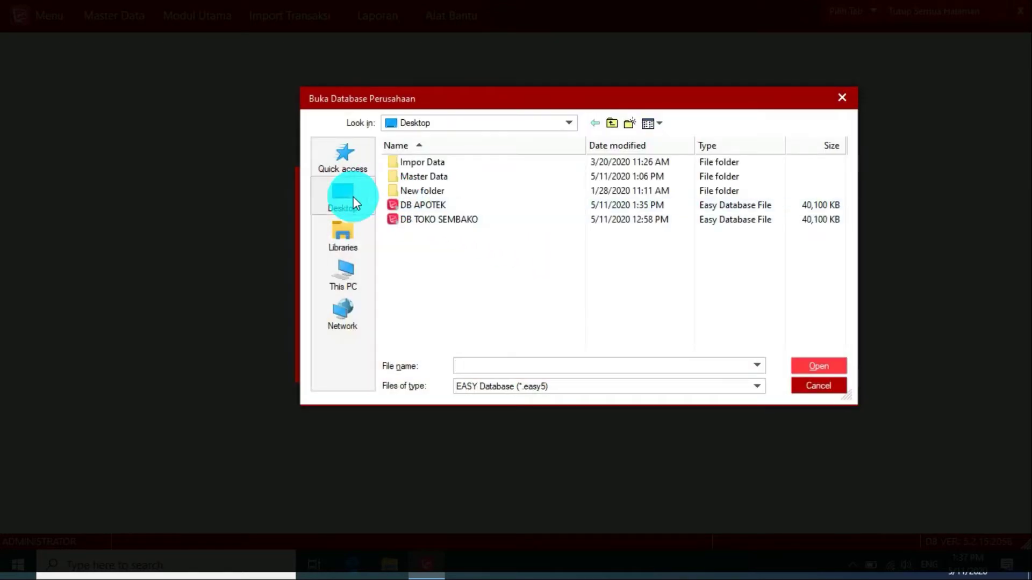
pyautogui.doubleClick(453, 221)
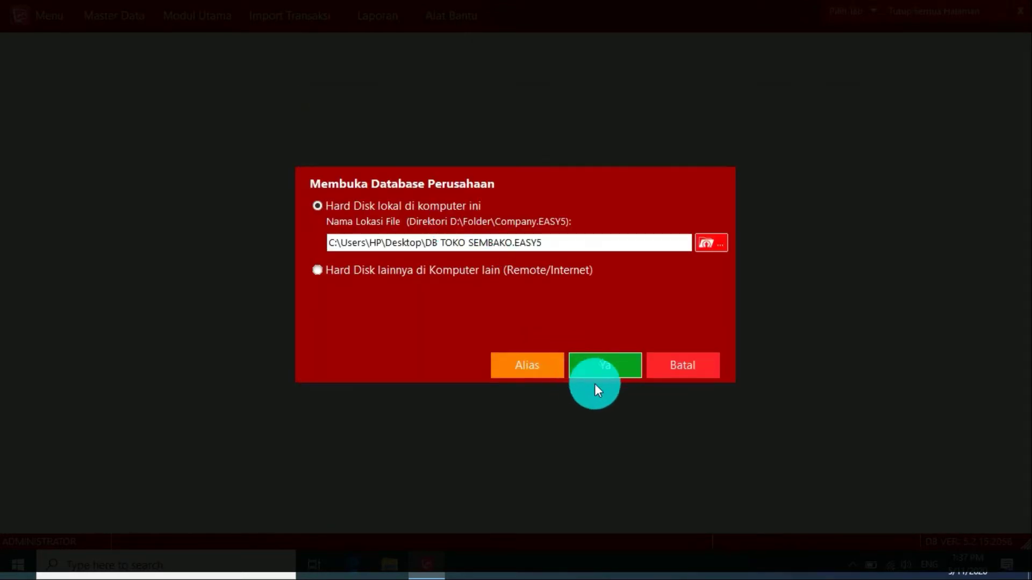
pyautogui.click(598, 369)
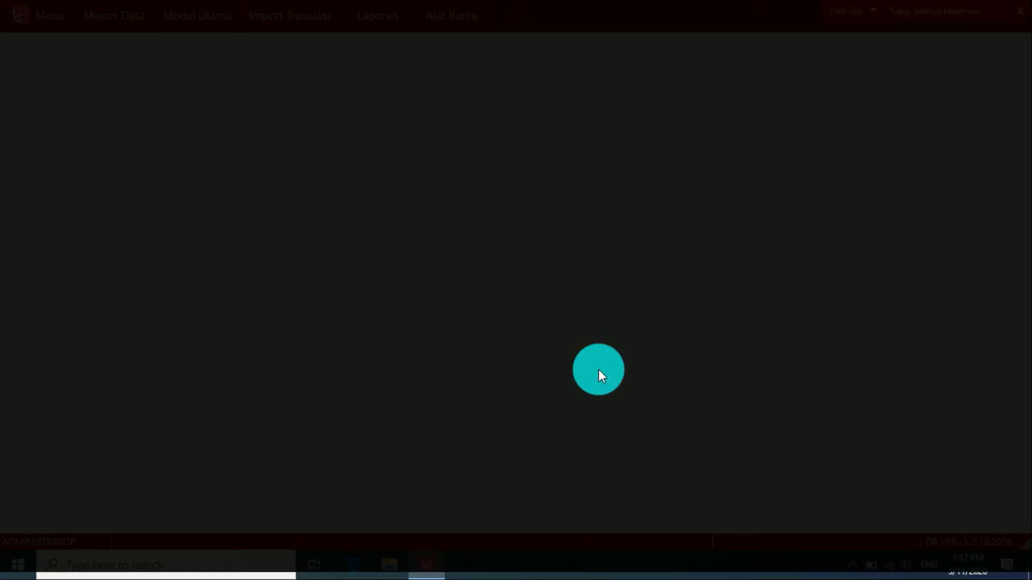
# Step: Log in to Accounting as ADMINISTRATOR, entering the account password
pyautogui.click(579, 262)
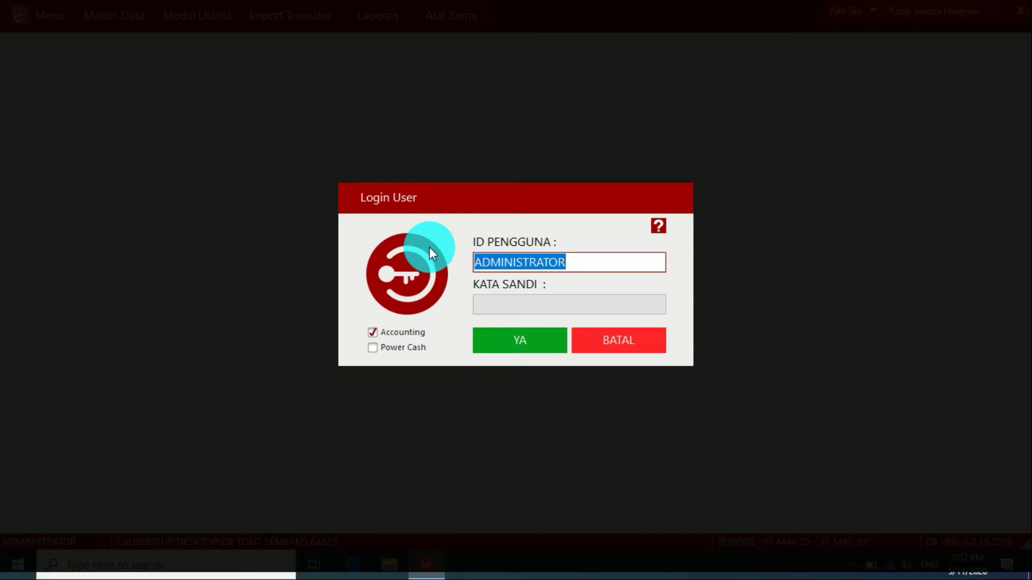
pyautogui.click(519, 306)
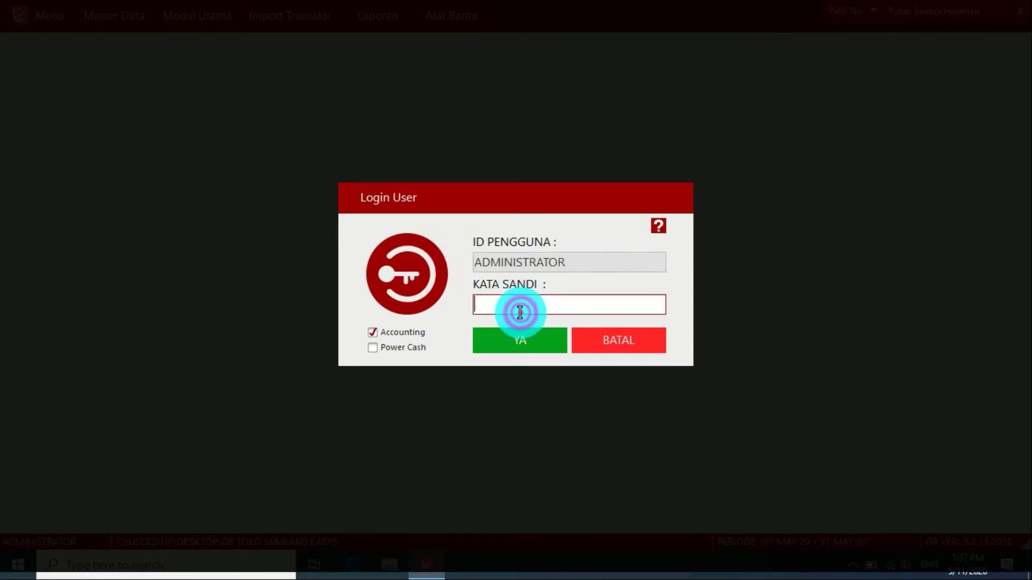
pyautogui.hotkey('ctrl', 'v')
pyautogui.click(530, 335)
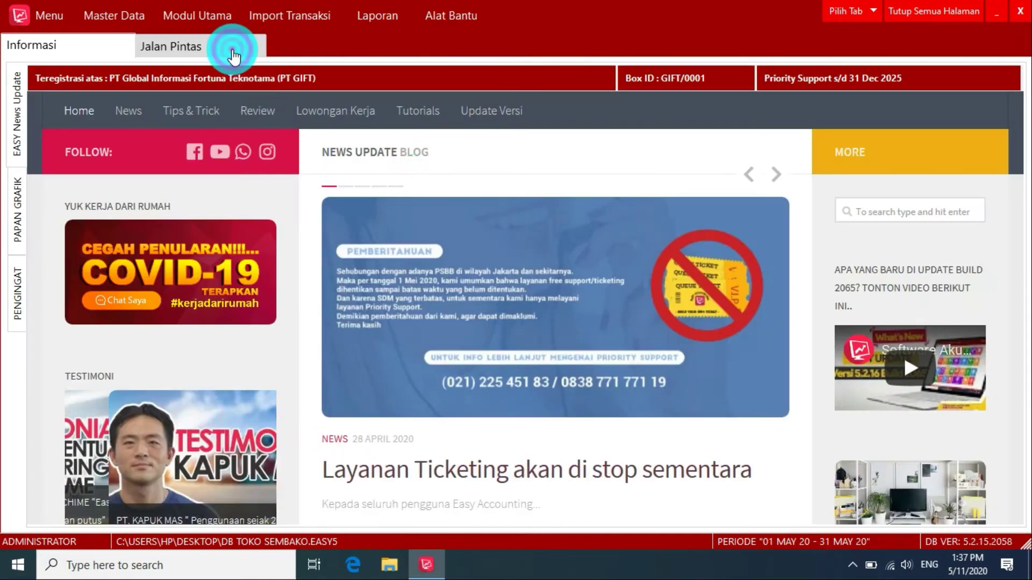
# Step: View the Jalan Pintas page and examine the inventory items in the Barang list, such as BERAS, TEPUNG TERIGU and GULA PASIR
pyautogui.click(234, 56)
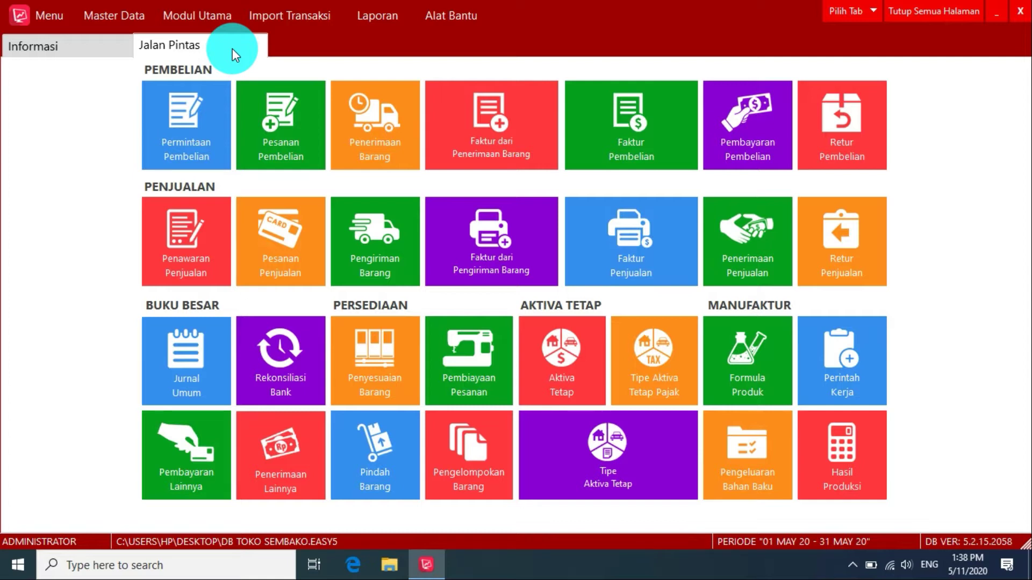
pyautogui.click(184, 15)
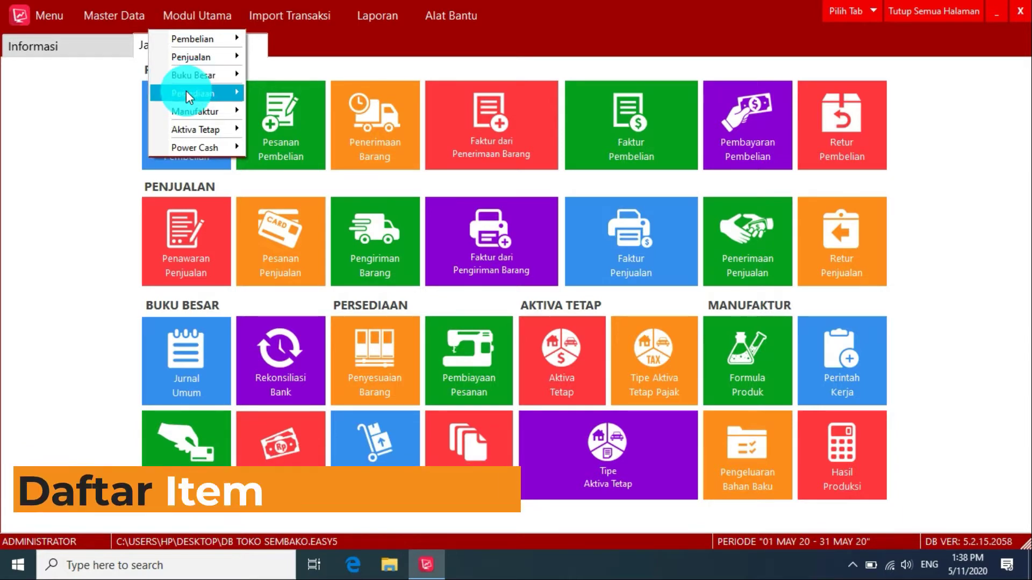
pyautogui.moveTo(186, 93)
pyautogui.click(252, 94)
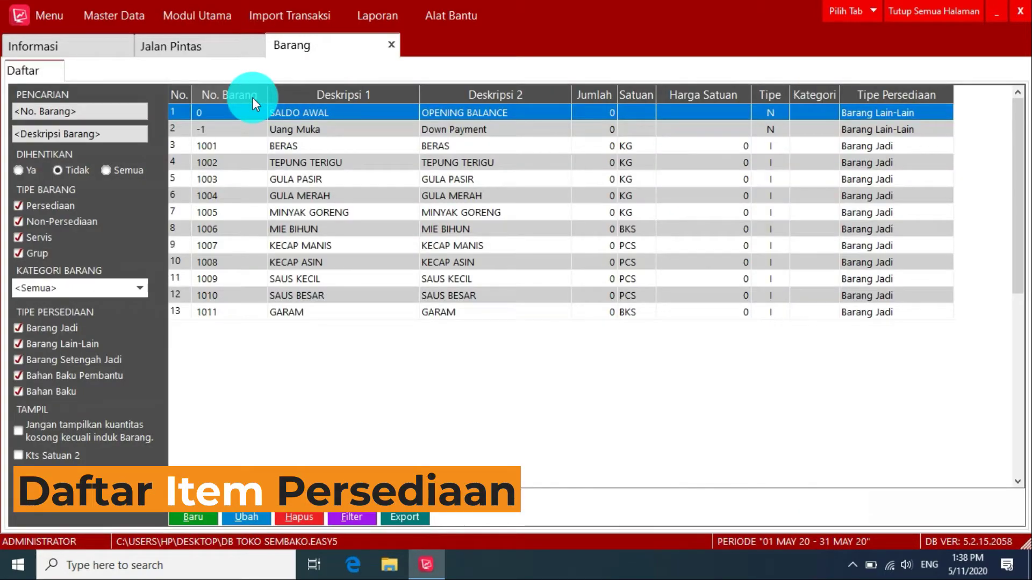
pyautogui.click(287, 145)
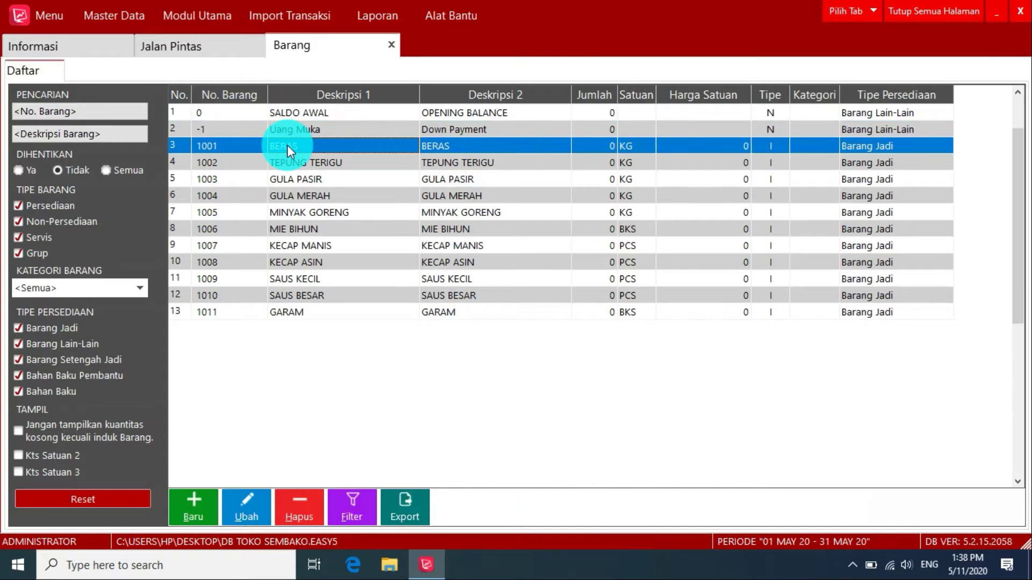
pyautogui.click(298, 161)
pyautogui.click(308, 182)
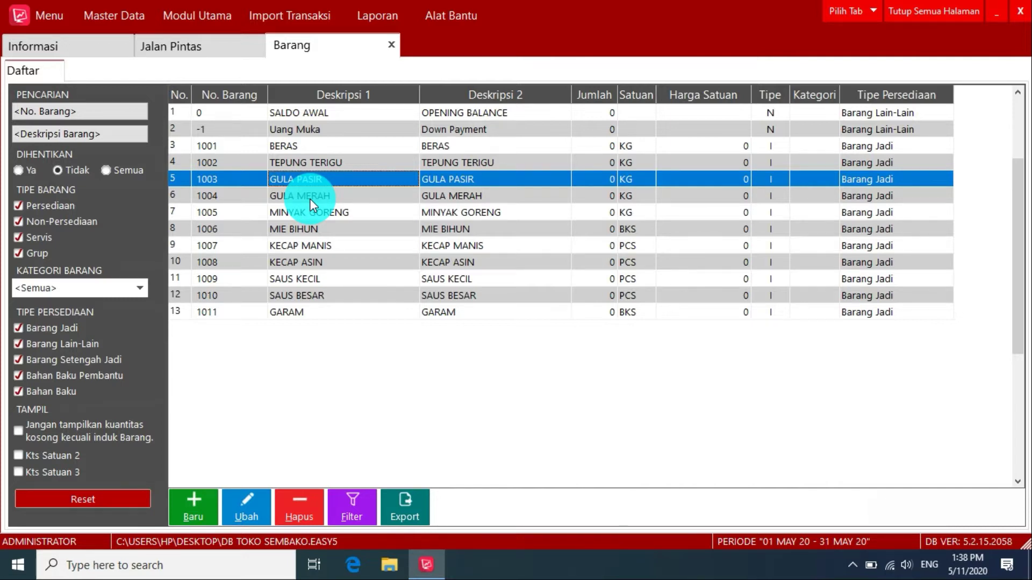
# Step: Review the Pelanggan and Pemasok master data lists and close all open pages
pyautogui.click(130, 17)
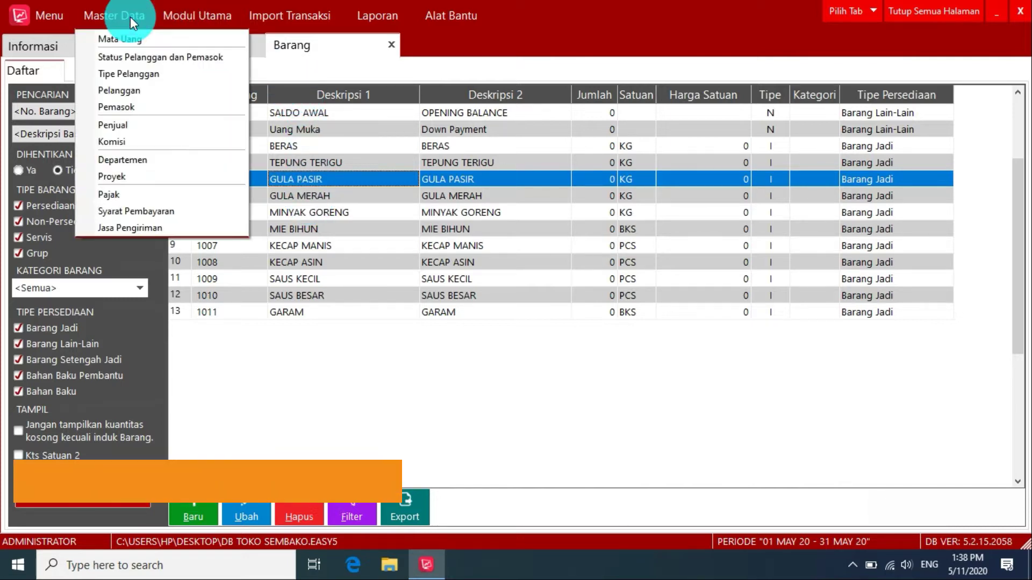
pyautogui.click(129, 90)
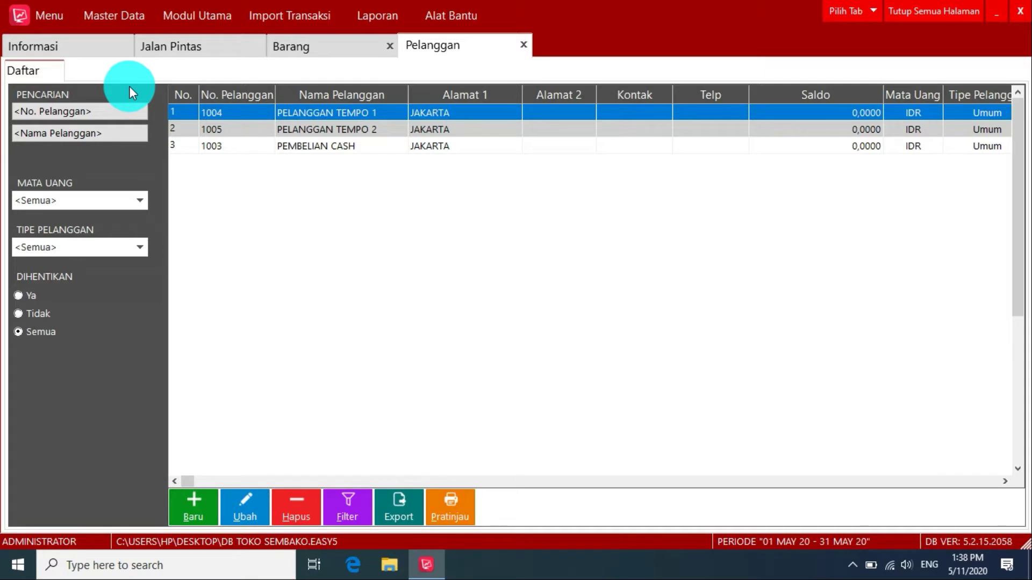
pyautogui.click(121, 11)
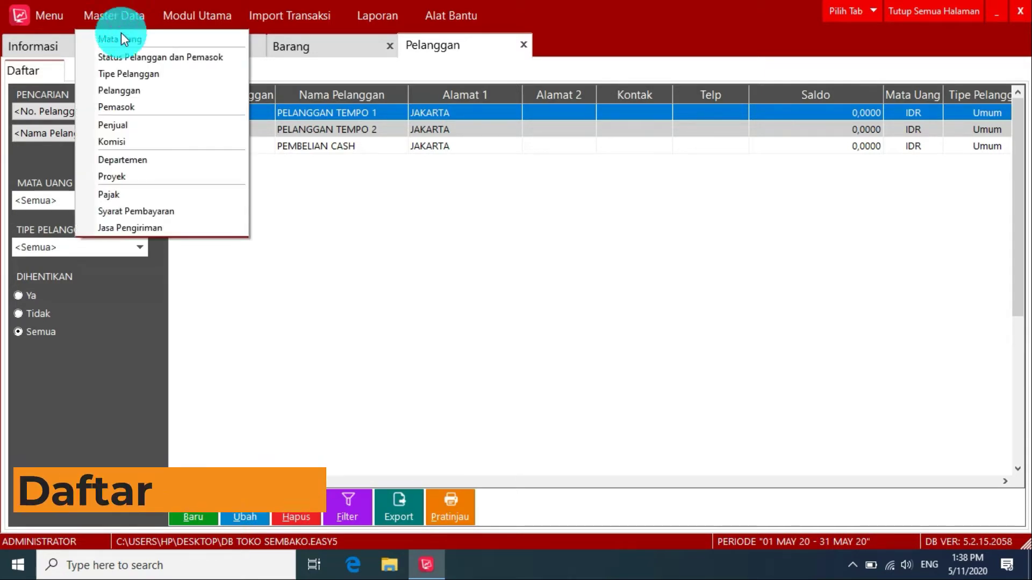
pyautogui.click(128, 103)
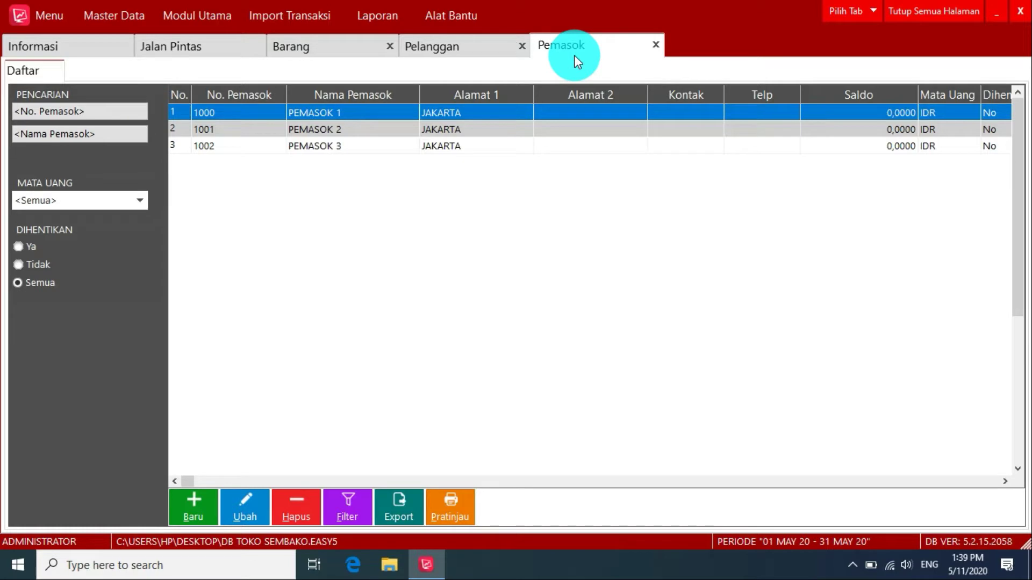
pyautogui.click(926, 11)
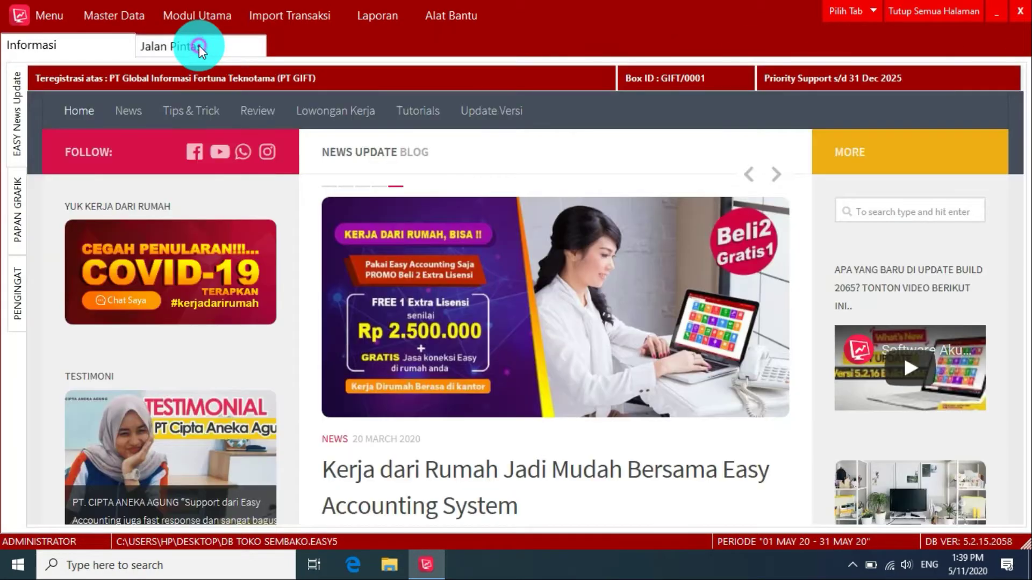
# Step: Create a new Faktur Pembelian for supplier PEMASOK 1 with invoice number INV234
pyautogui.click(198, 47)
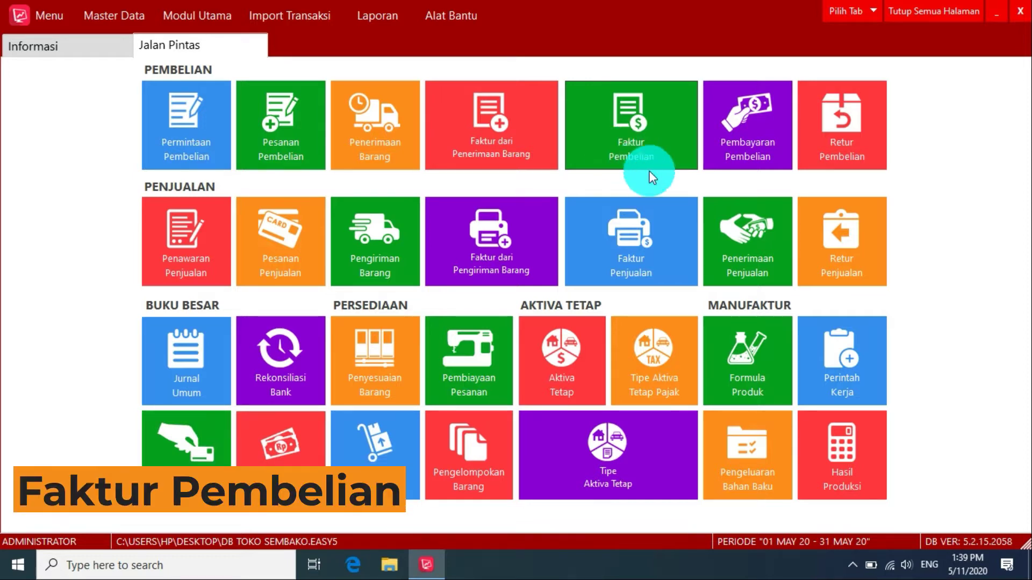
pyautogui.click(625, 141)
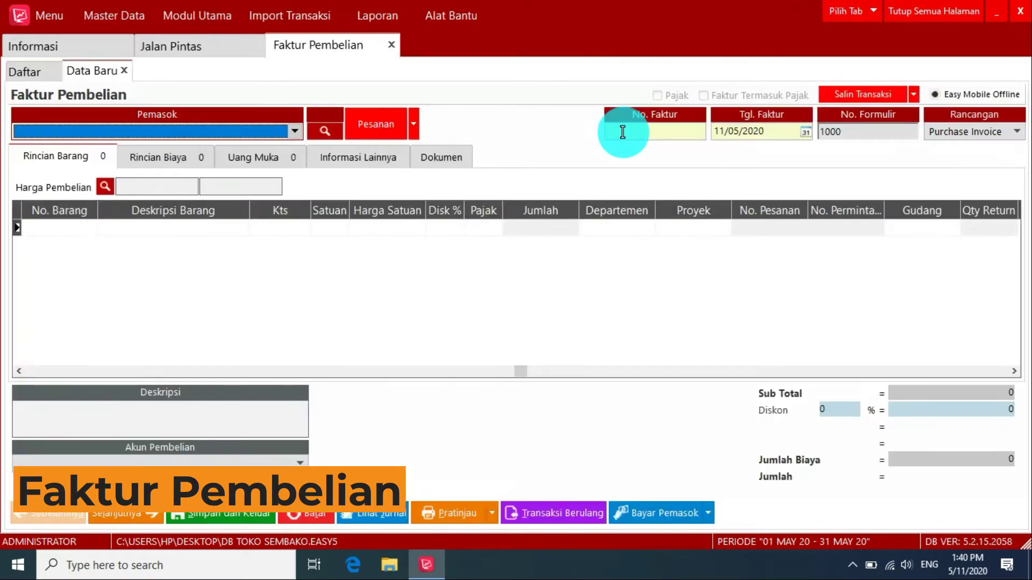
pyautogui.click(264, 131)
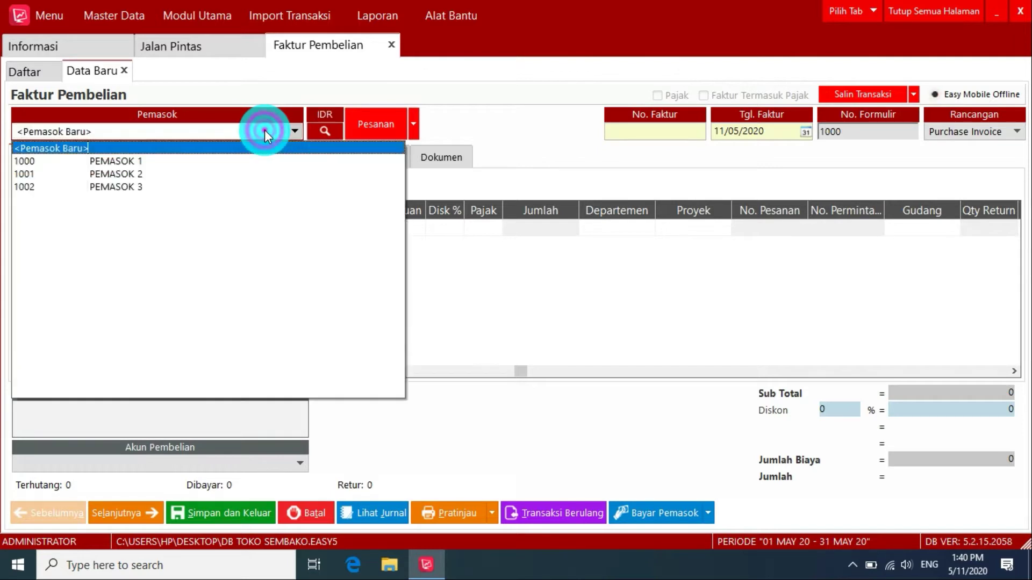
pyautogui.click(138, 158)
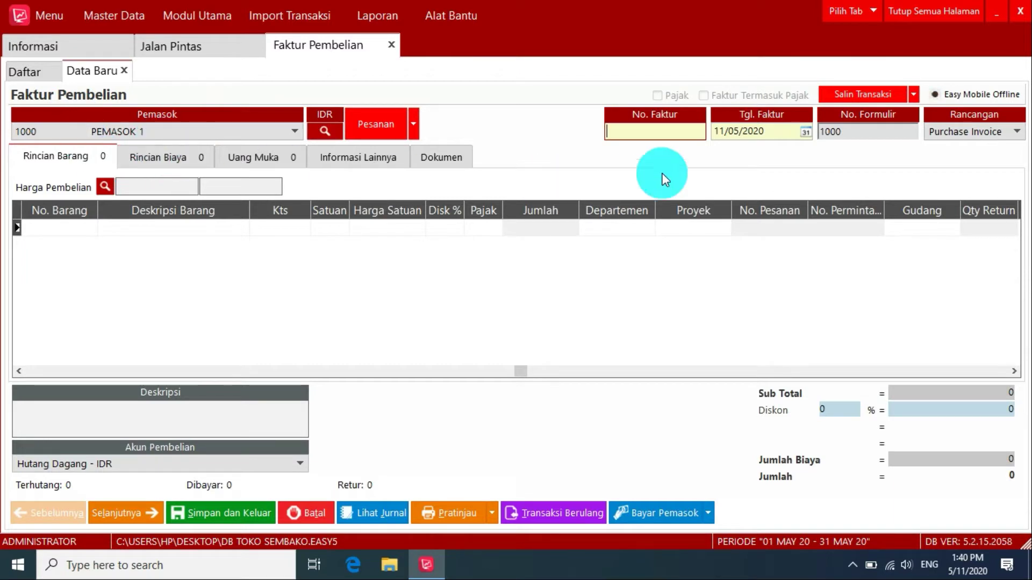
pyautogui.click(662, 130)
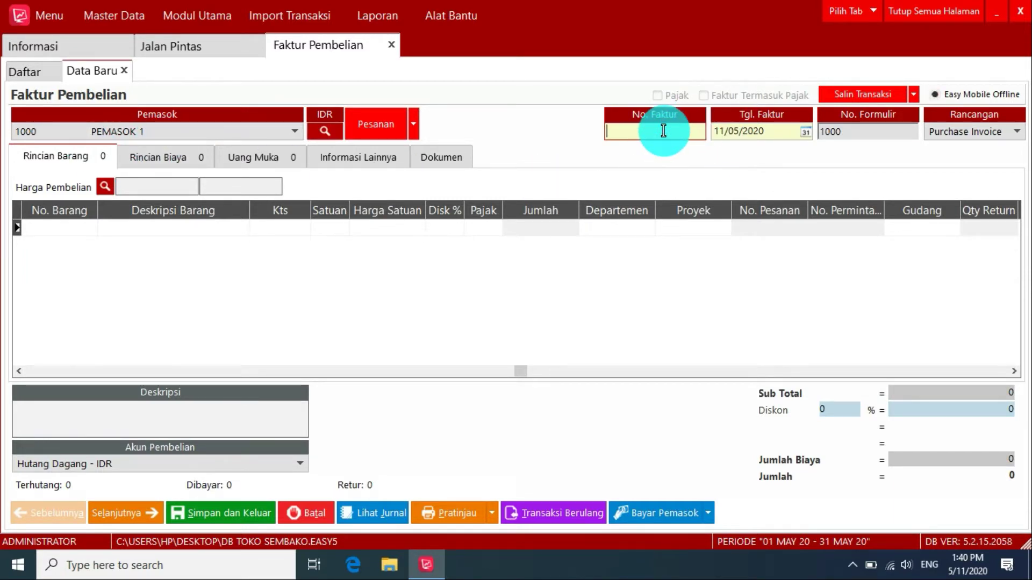
pyautogui.write('INV234')
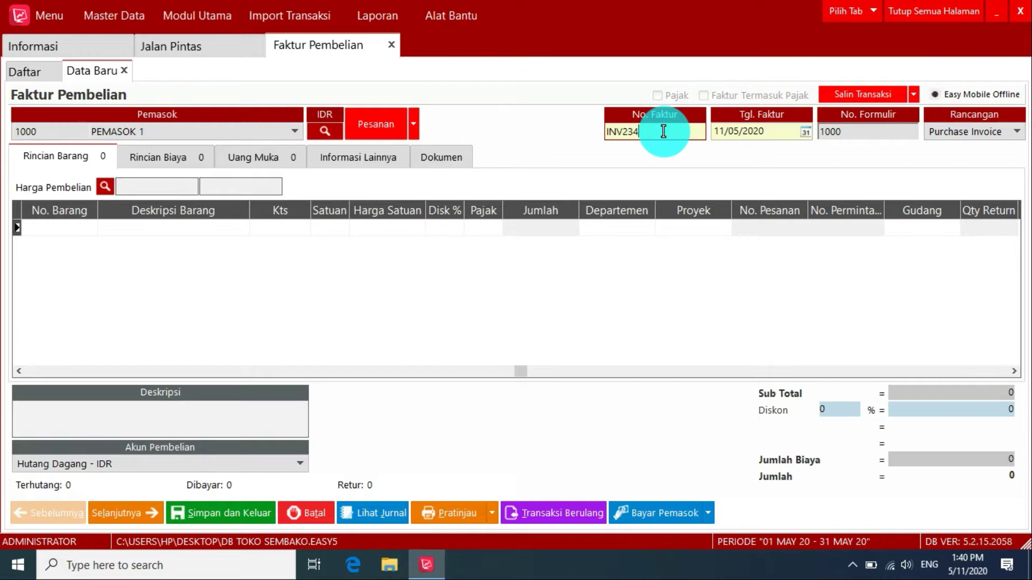
pyautogui.doubleClick(692, 137)
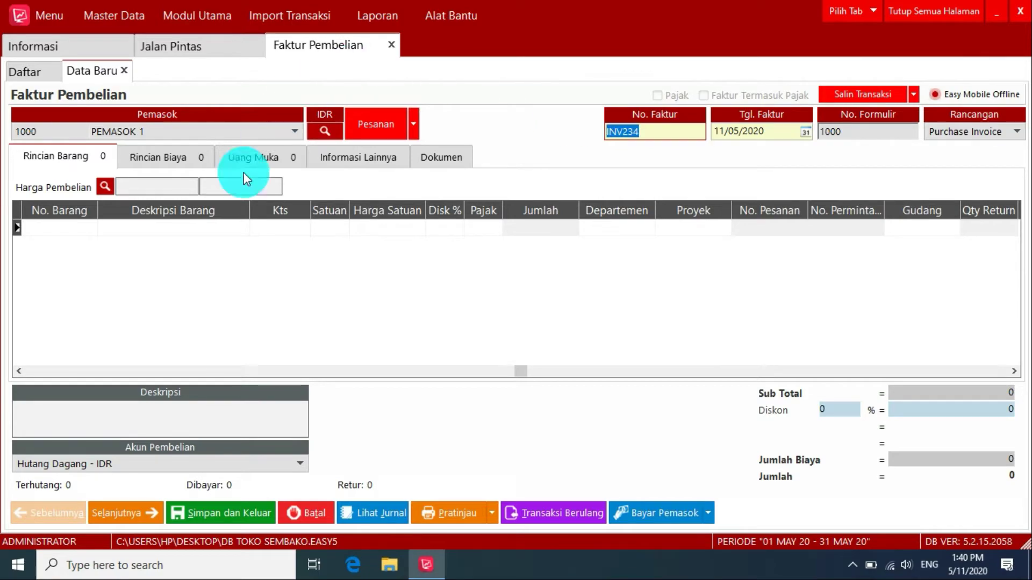
# Step: Add item 1001 BERAS to the purchase invoice's first line with the unit KG
pyautogui.click(76, 223)
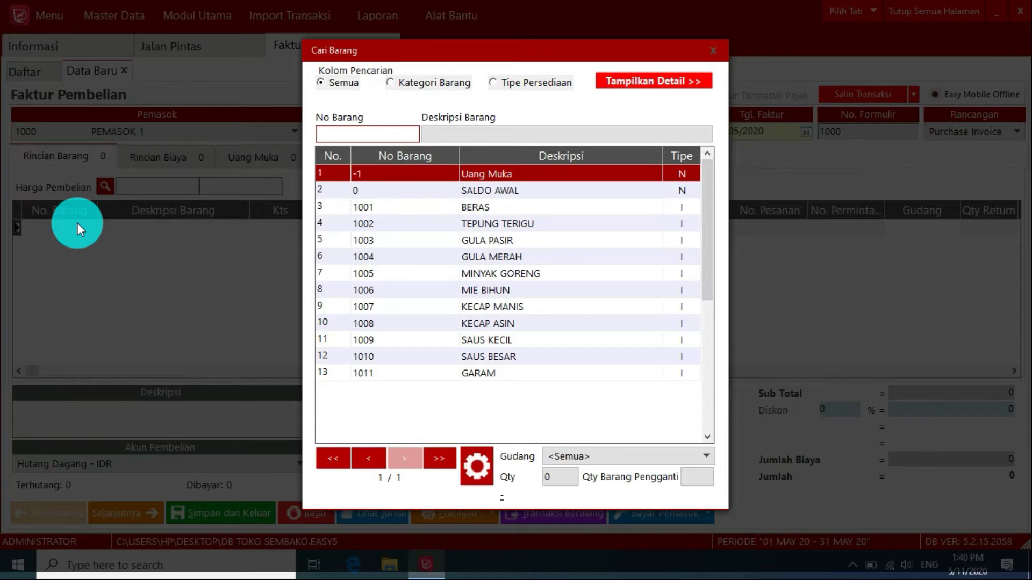
pyautogui.click(469, 208)
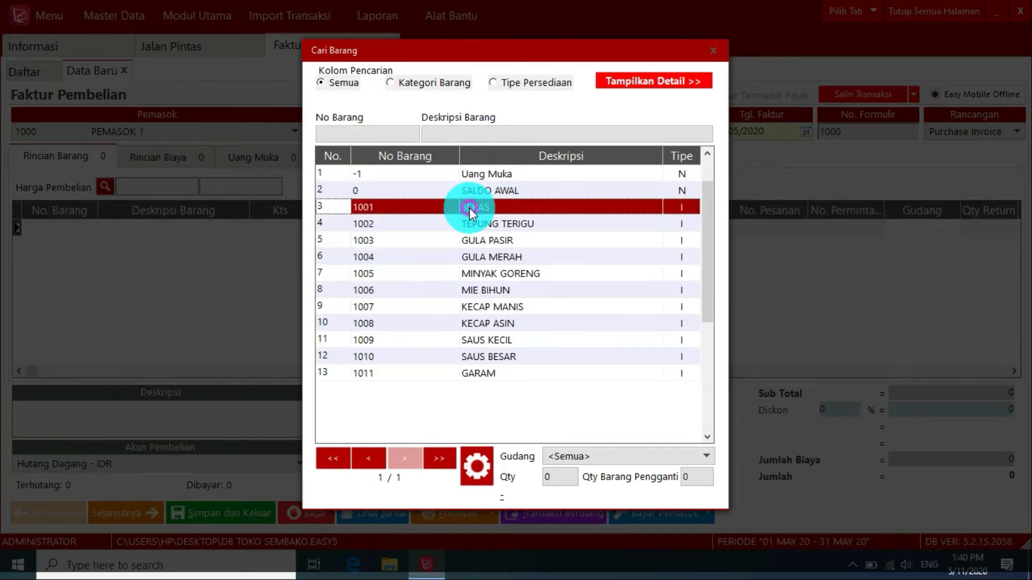
pyautogui.doubleClick(469, 207)
pyautogui.click(299, 231)
pyautogui.click(327, 226)
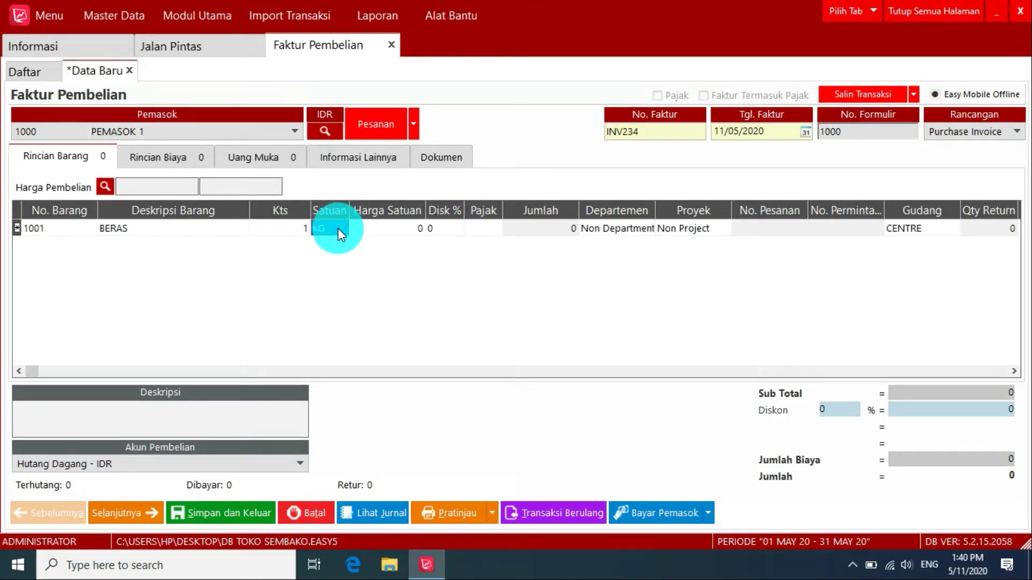
pyautogui.click(344, 227)
pyautogui.click(340, 243)
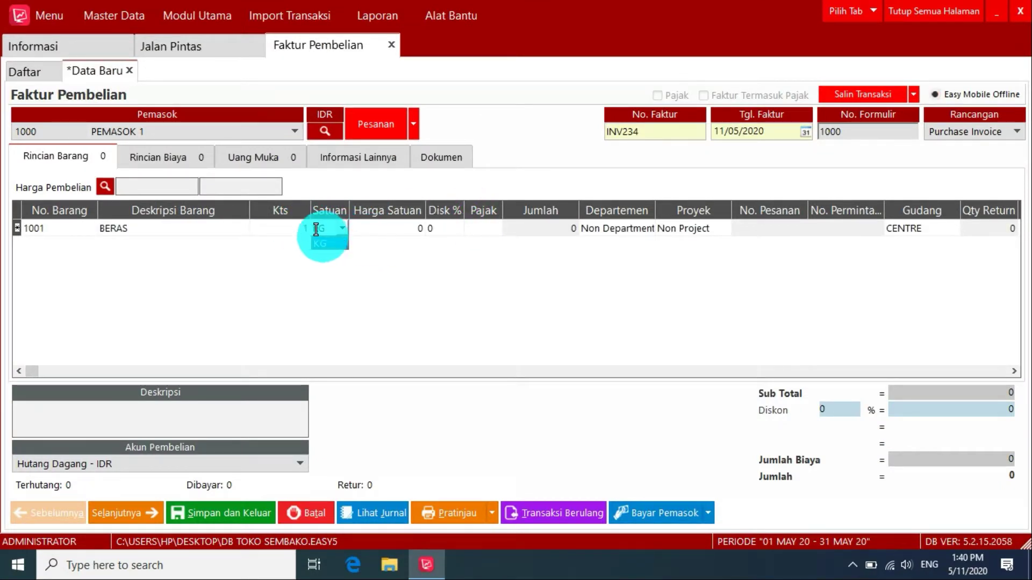
# Step: Set the BERAS line's quantity to 50 and its unit price to 7000
pyautogui.click(302, 226)
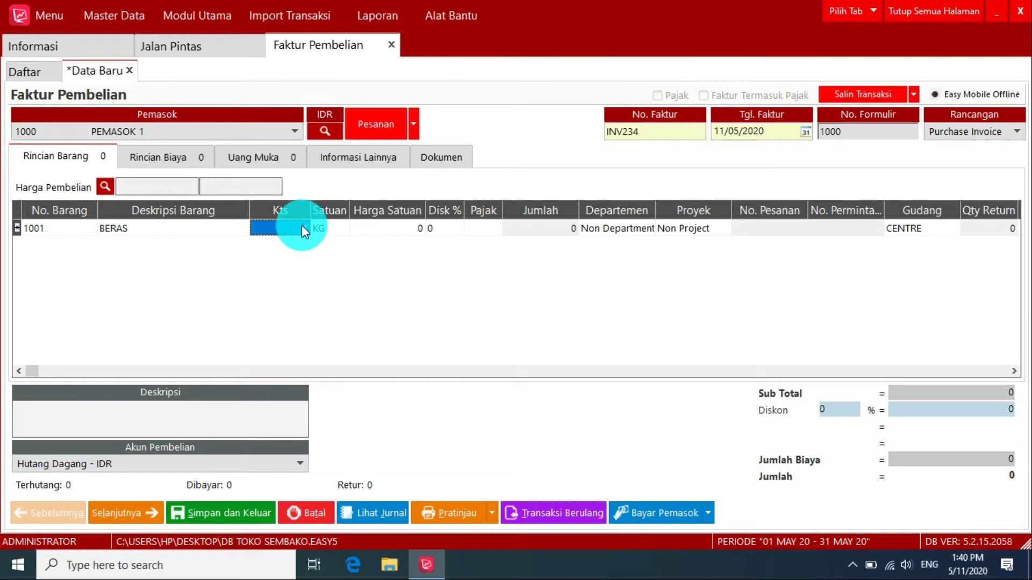
pyautogui.write('50')
pyautogui.click(384, 227)
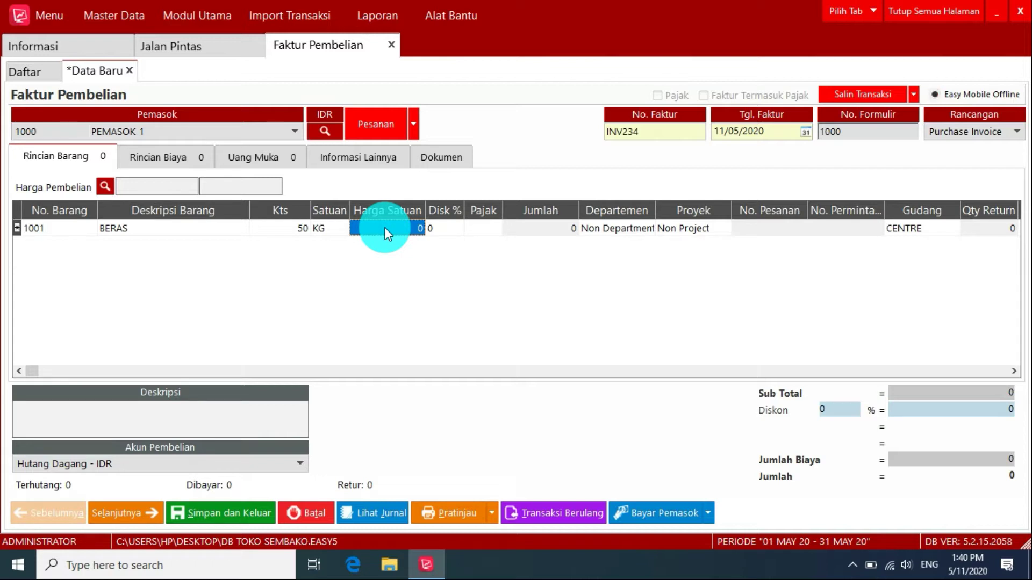
pyautogui.write('7000')
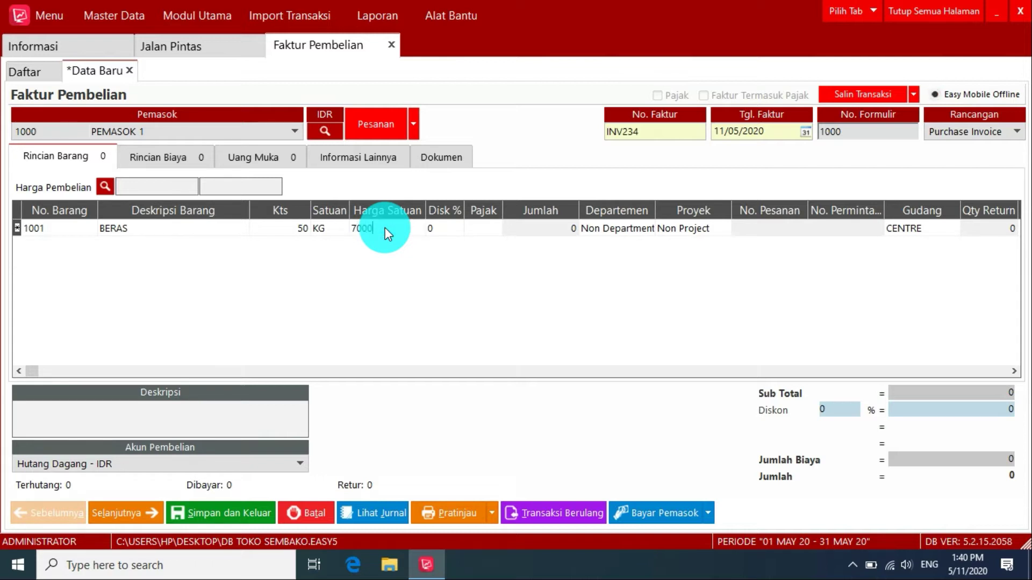
pyautogui.press('Return')
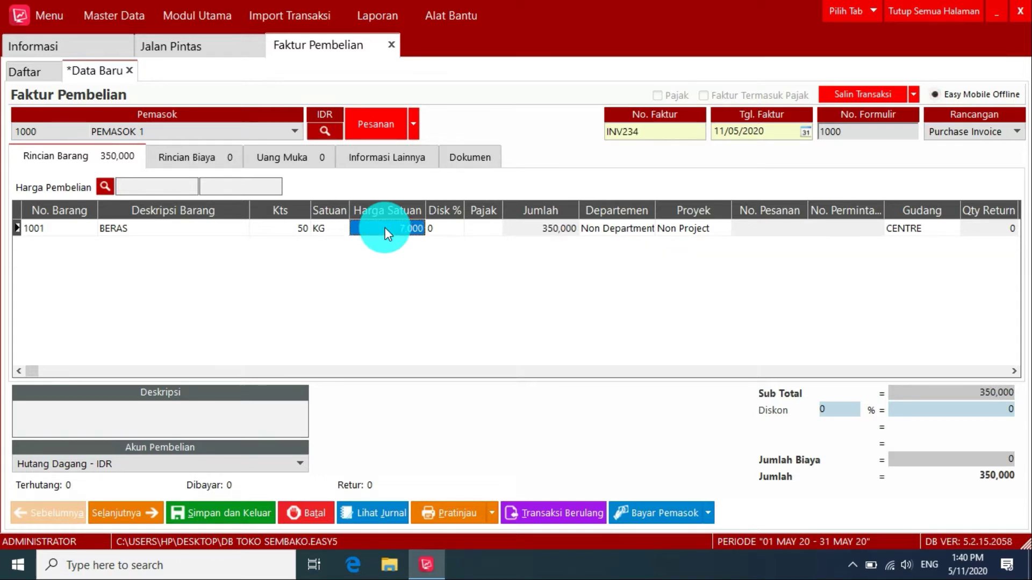
# Step: Add item 1002 TEPUNG TERIGU as the invoice's second line with quantity 50 and unit price 3000
pyautogui.press('Down')
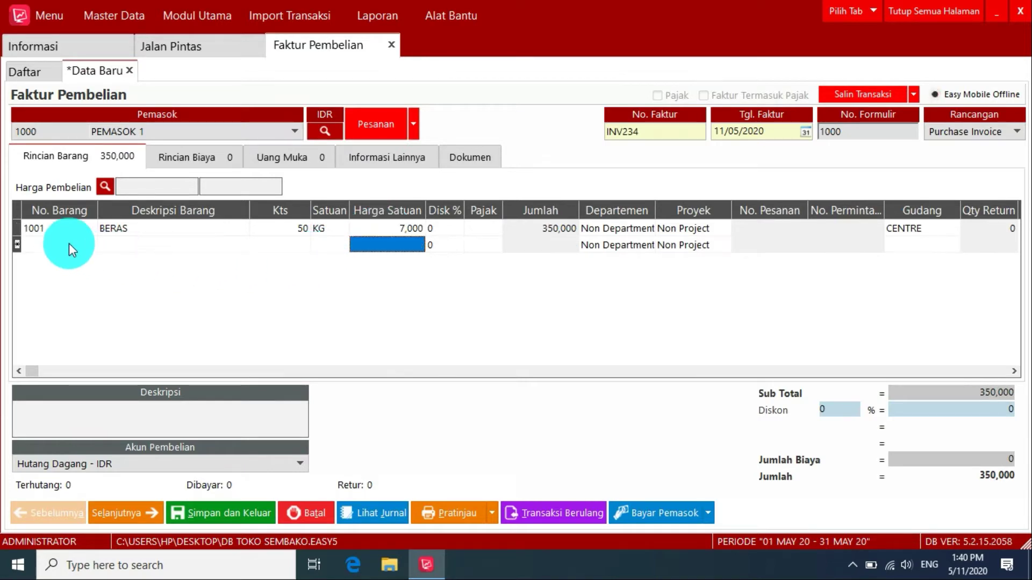
pyautogui.click(69, 243)
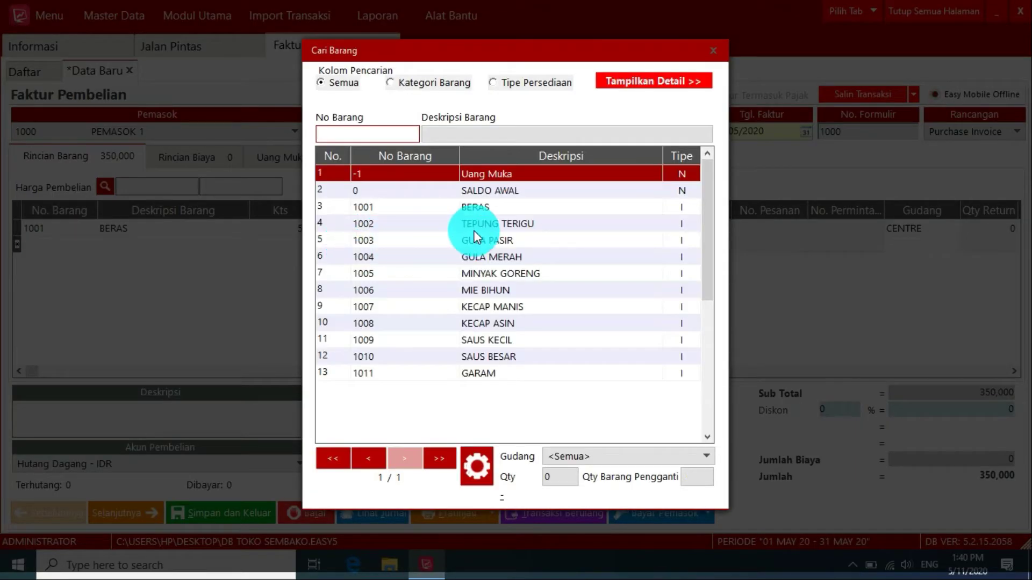
pyautogui.doubleClick(477, 225)
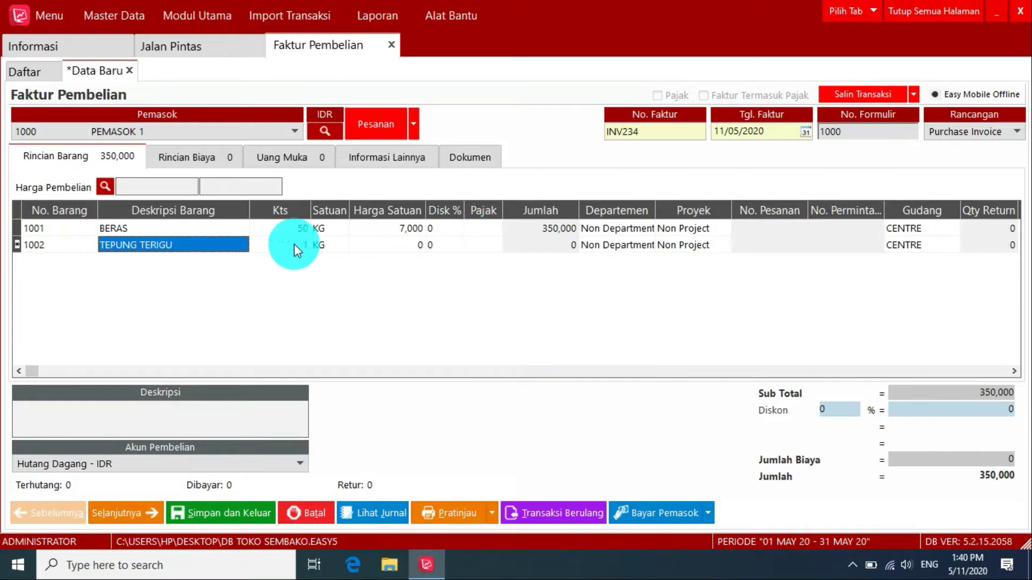
pyautogui.click(285, 243)
pyautogui.write('50')
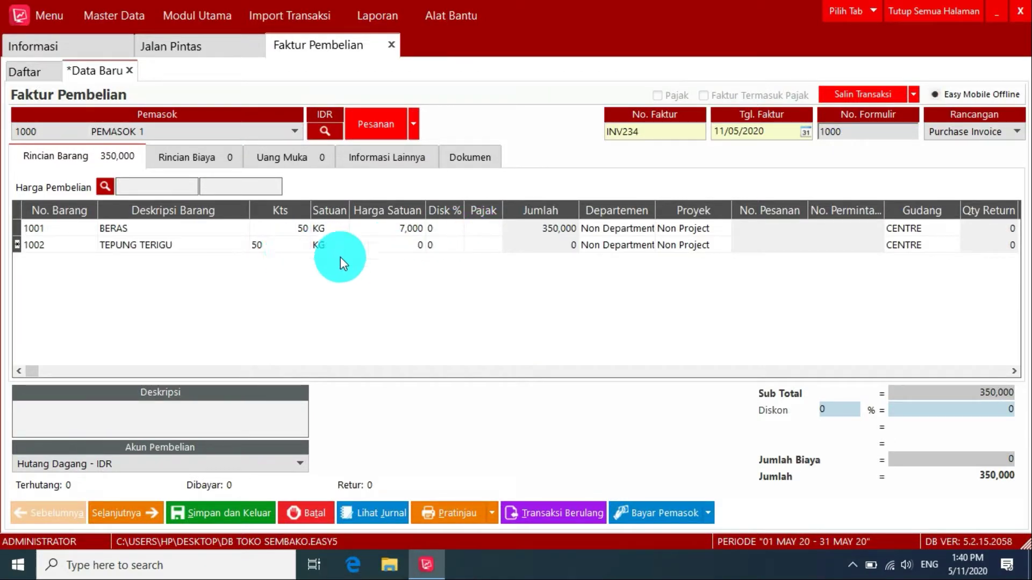
pyautogui.click(396, 246)
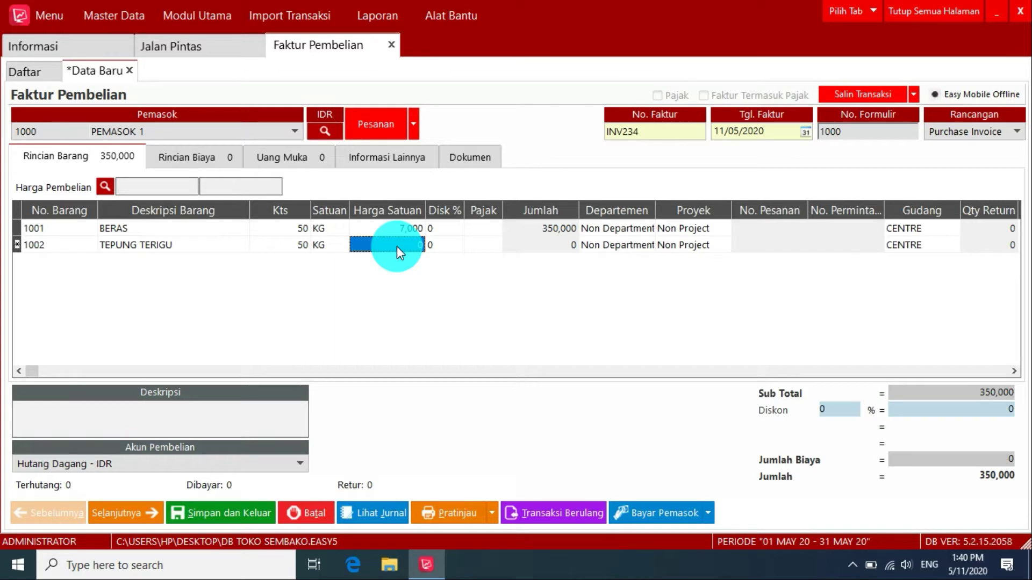
pyautogui.write('3000')
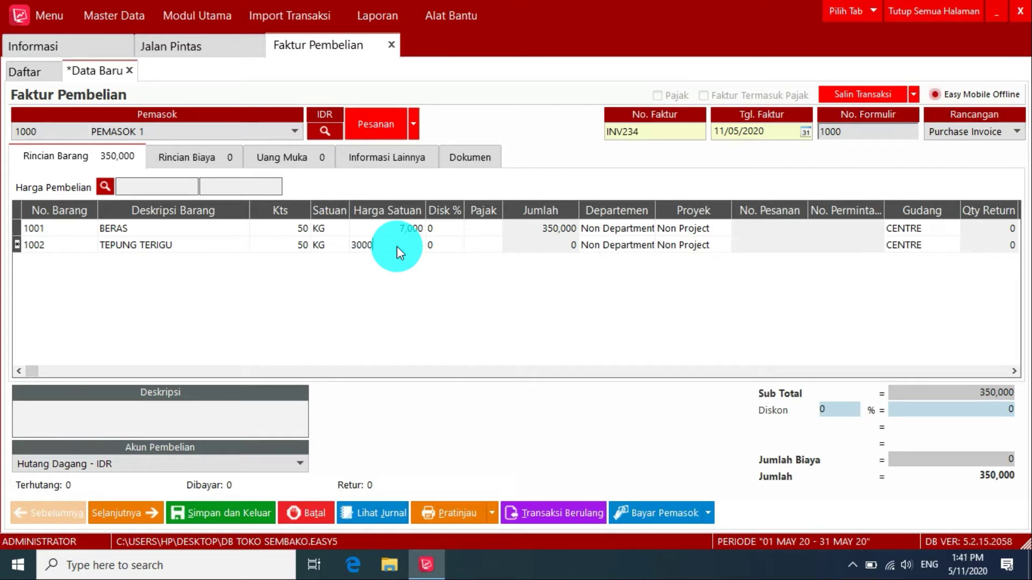
pyautogui.press('Return')
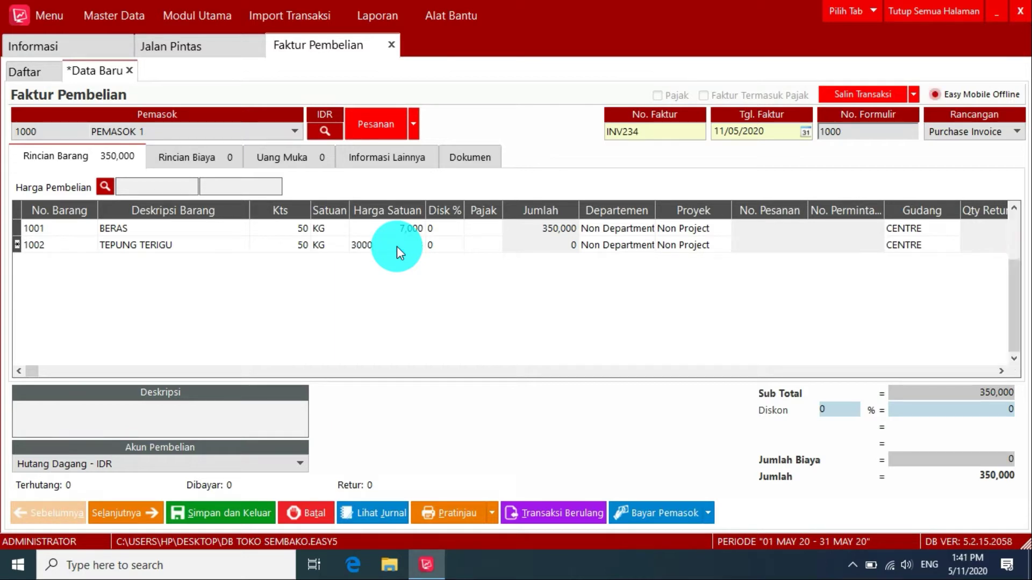
# Step: Add item 1003 GULA PASIR as the invoice's third line with quantity 20 and unit price 12000
pyautogui.doubleClick(78, 257)
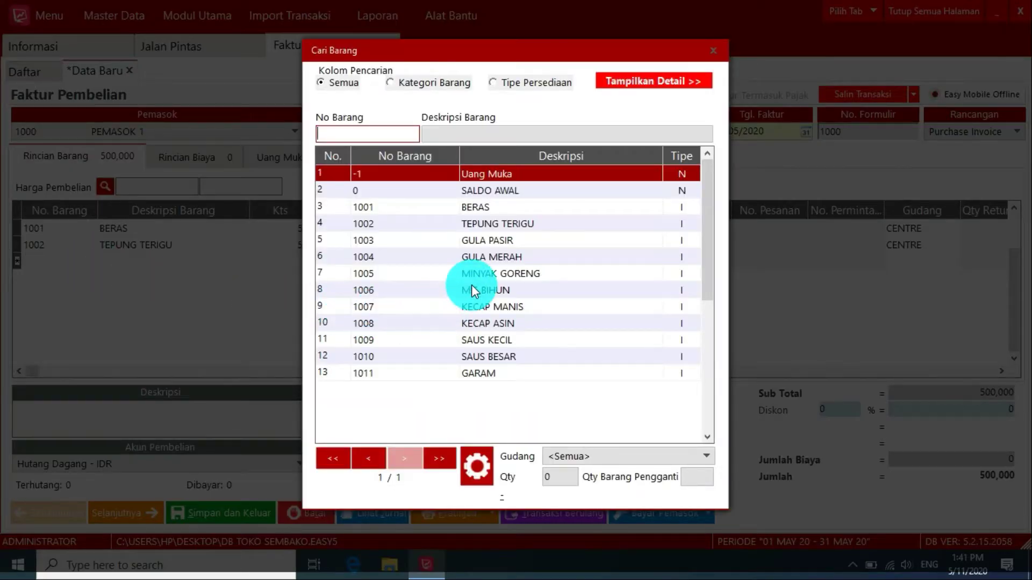
pyautogui.doubleClick(488, 240)
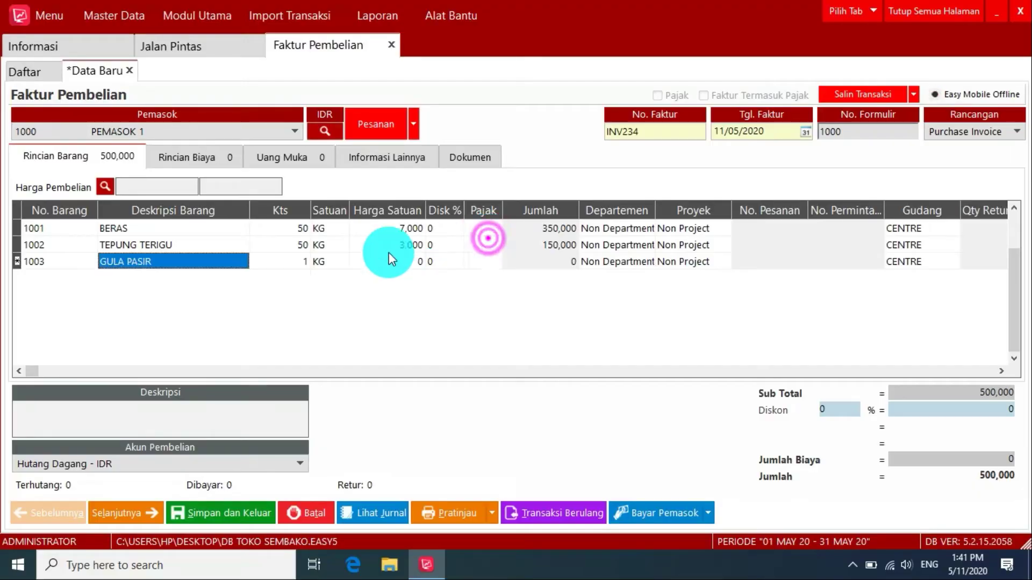
pyautogui.click(290, 263)
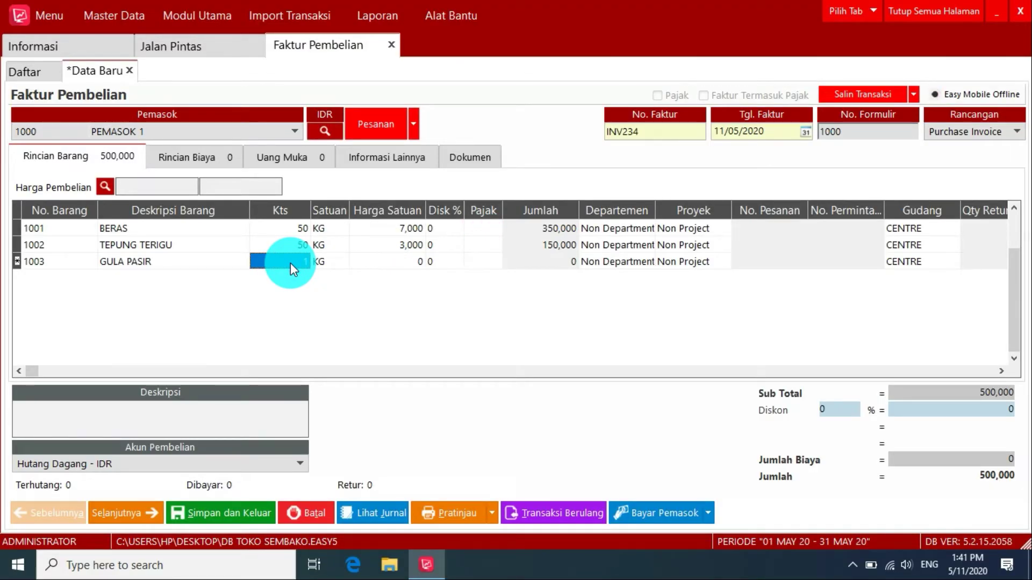
pyautogui.write('20')
pyautogui.click(393, 265)
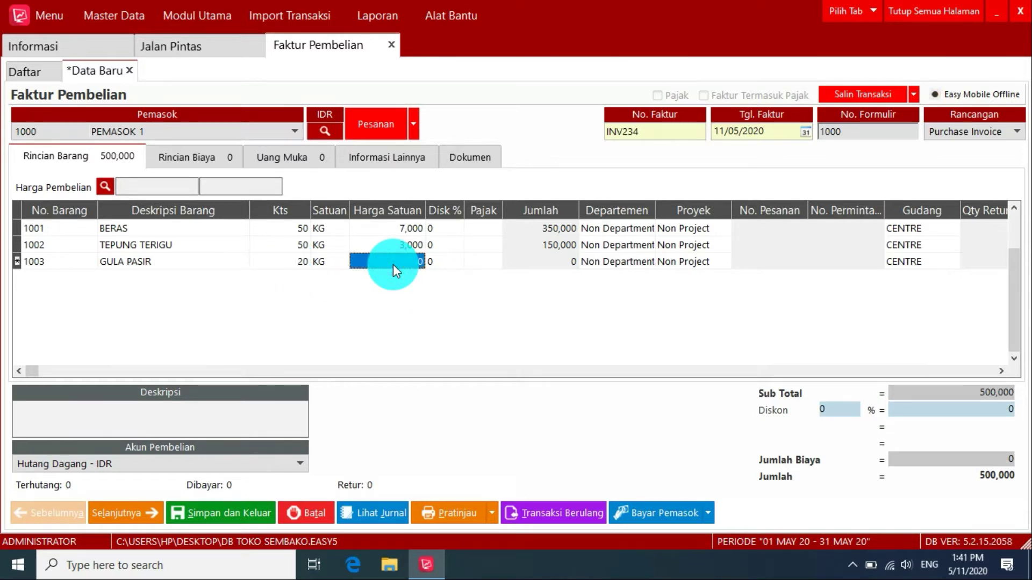
pyautogui.write('12,0')
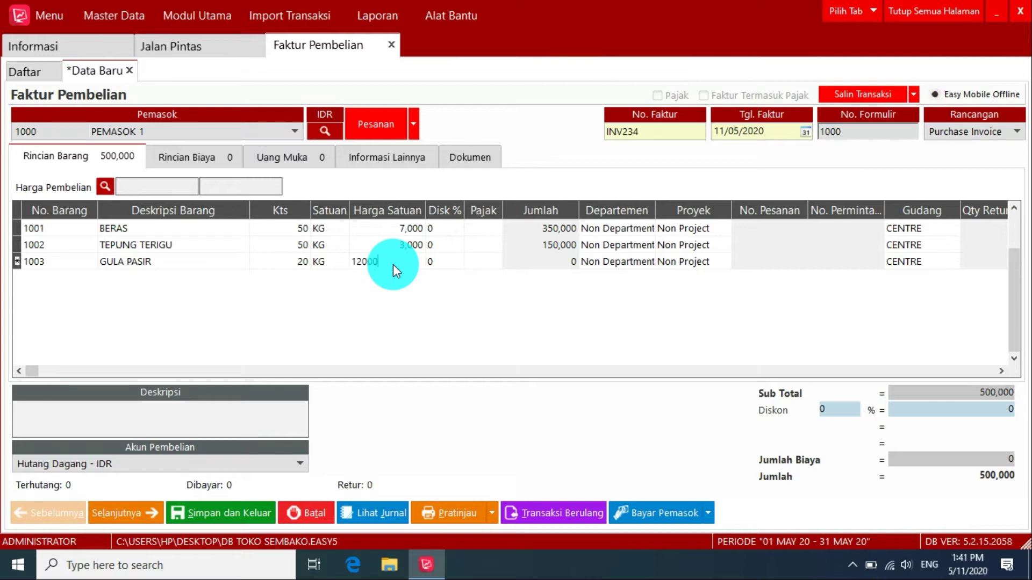
pyautogui.write('00')
pyautogui.press('Return')
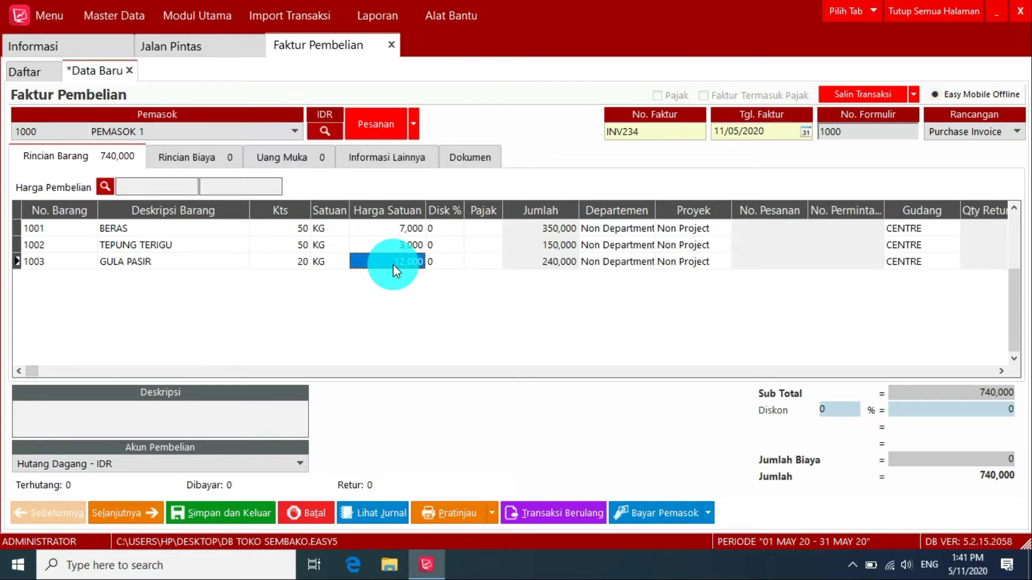
# Step: Review the three item lines and look up the warehouses available for the BERAS line
pyautogui.click(152, 226)
pyautogui.click(154, 246)
pyautogui.click(155, 261)
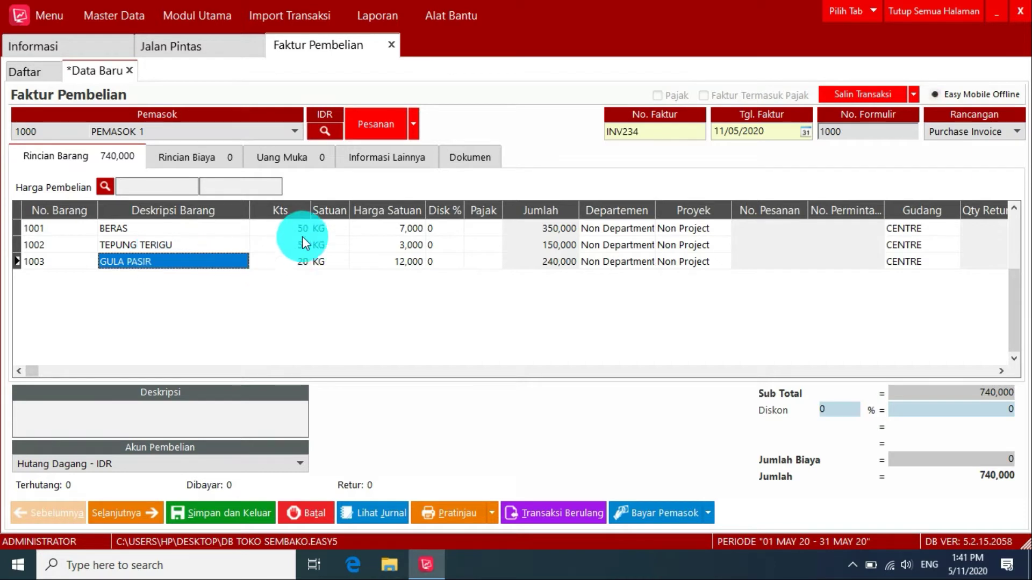
pyautogui.click(288, 230)
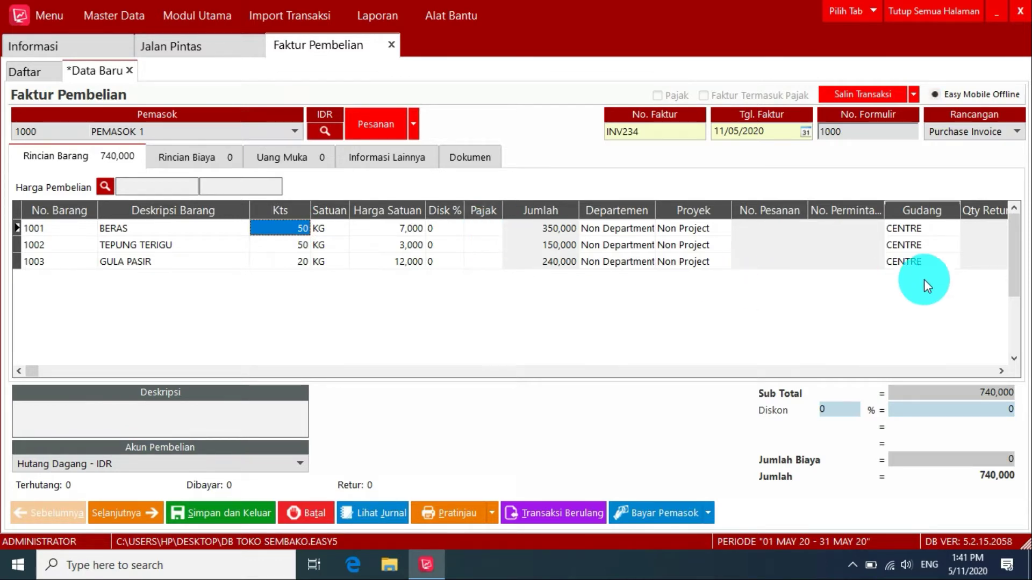
pyautogui.click(939, 231)
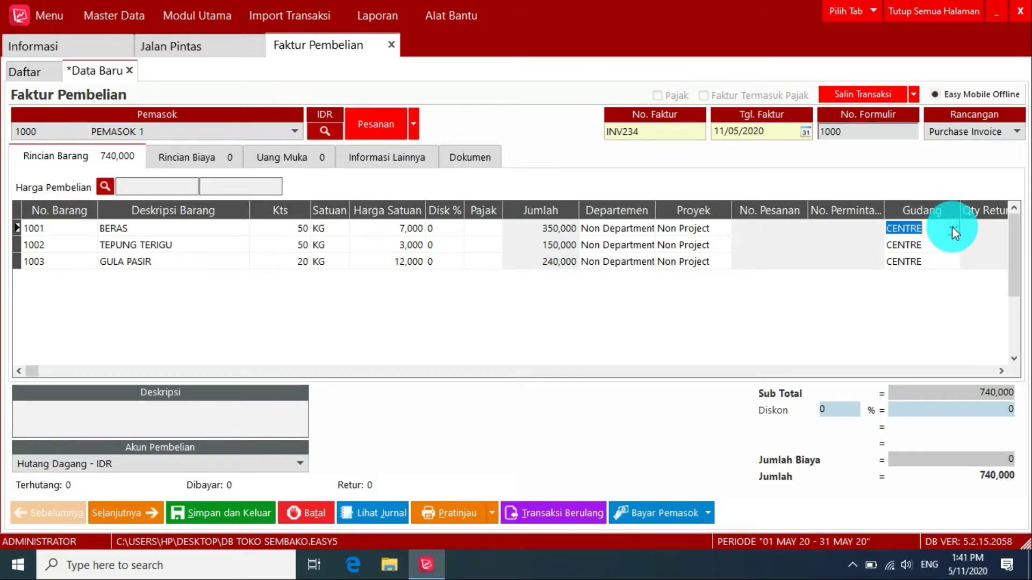
pyautogui.click(952, 227)
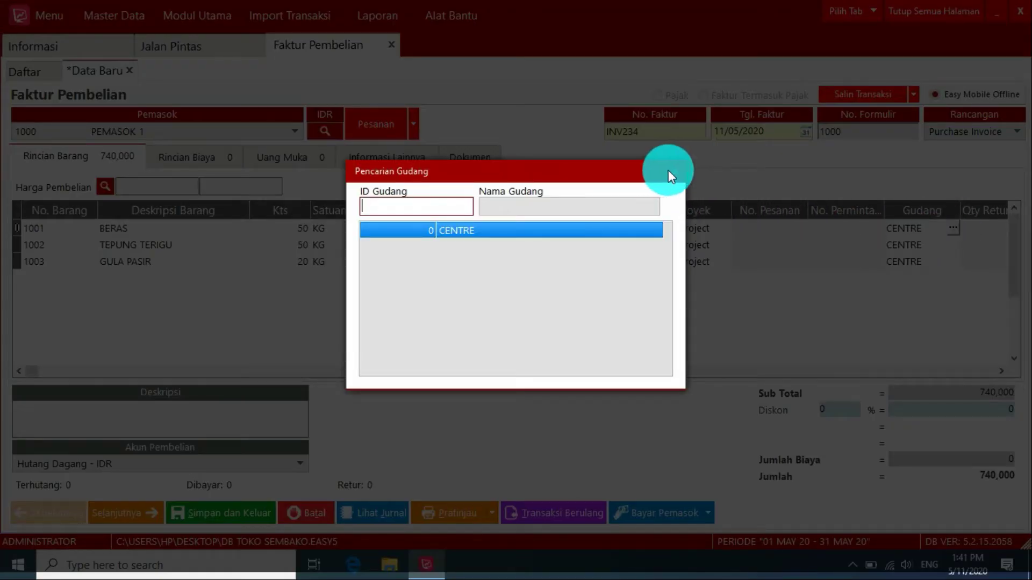
pyautogui.press('Return')
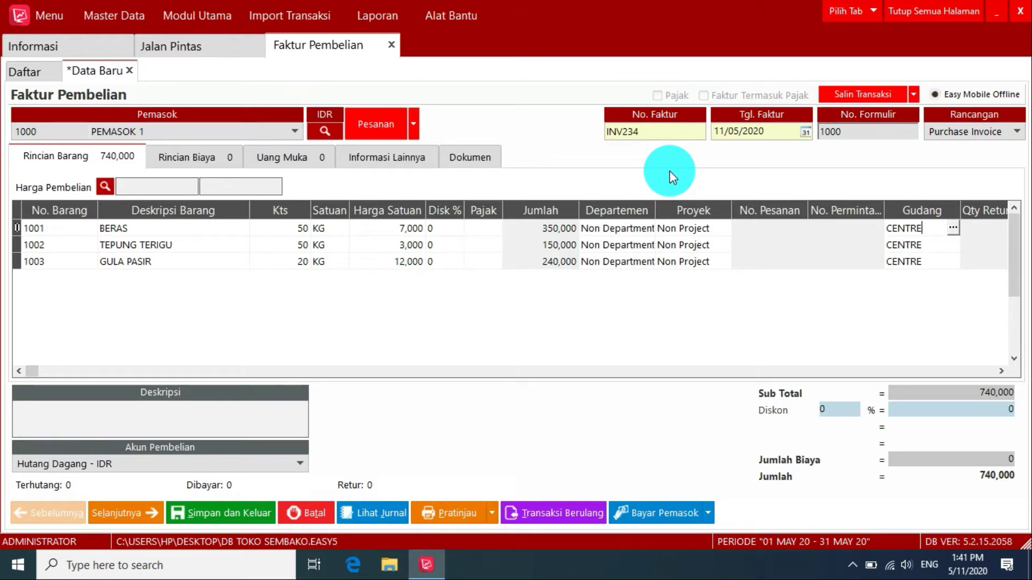
# Step: Examine the purchase invoice's print preview and its transaction journal, closing each after viewing
pyautogui.click(450, 513)
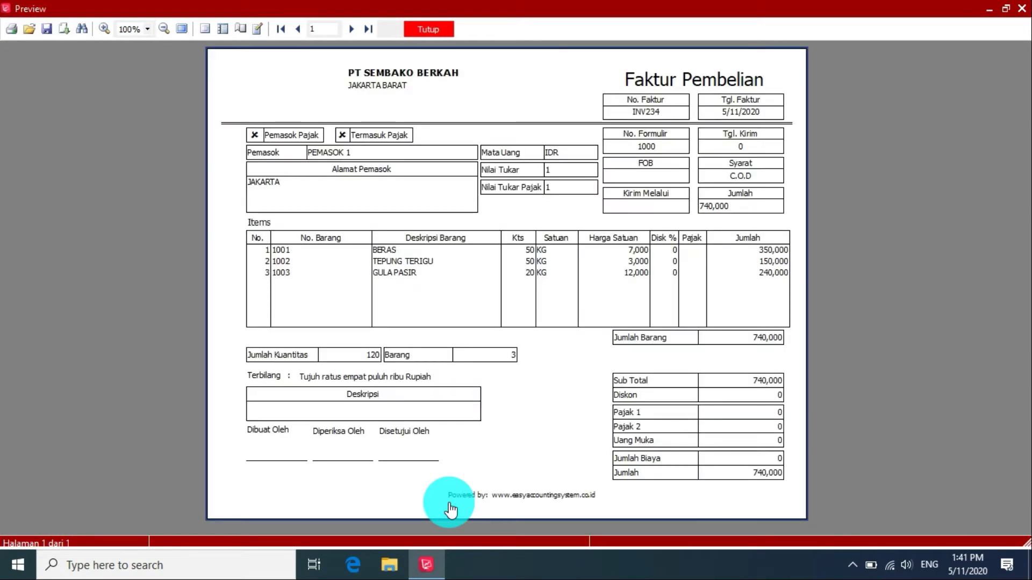
pyautogui.click(428, 29)
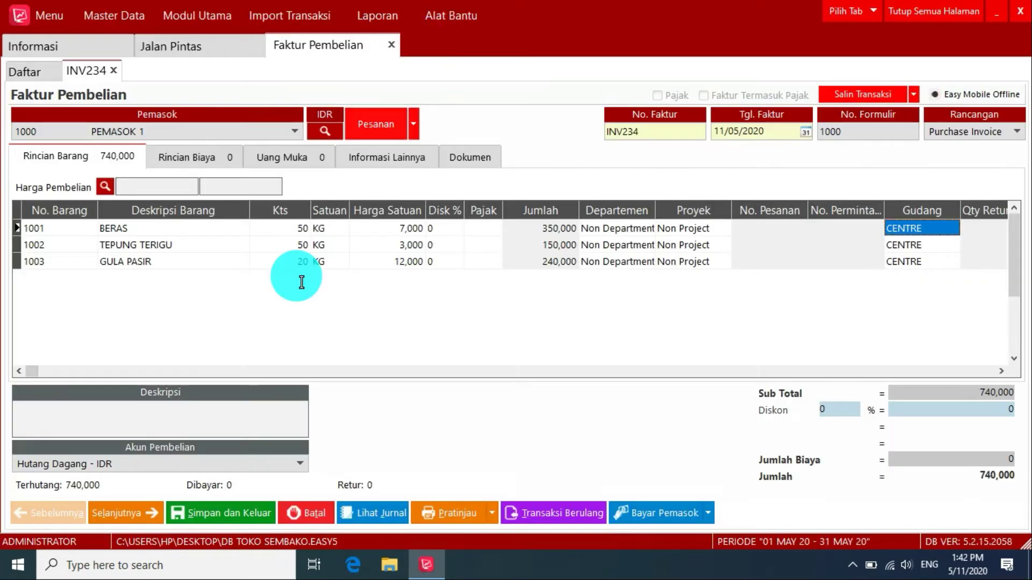
pyautogui.click(361, 518)
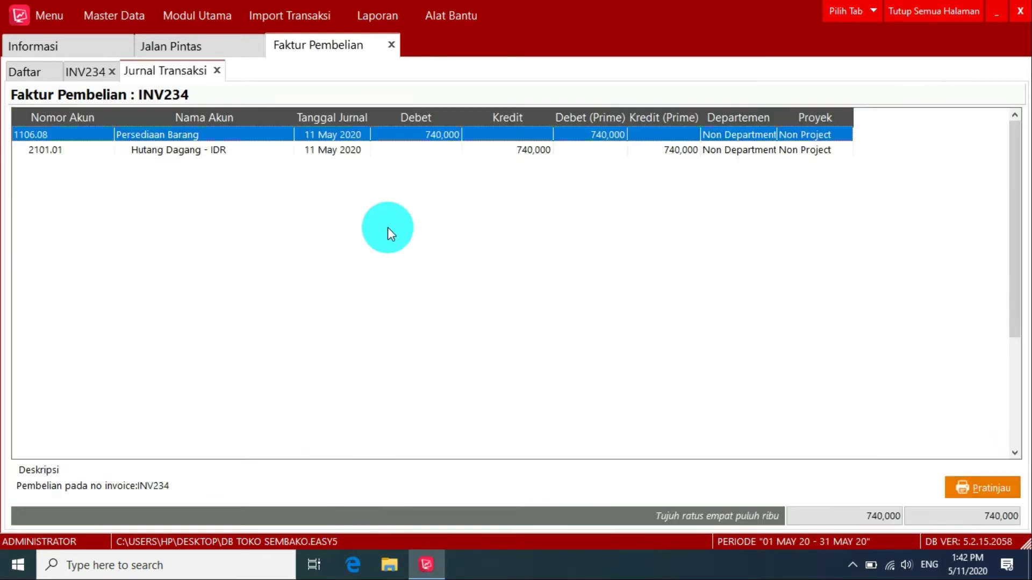
pyautogui.click(217, 71)
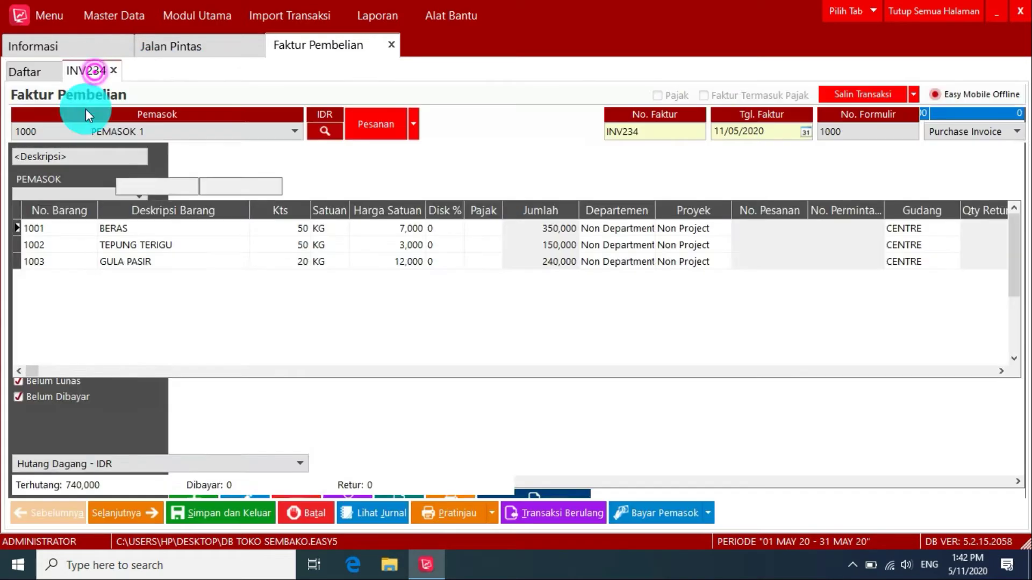
# Step: Save and exit invoice INV234, and close the Faktur Pembelian list
pyautogui.click(236, 513)
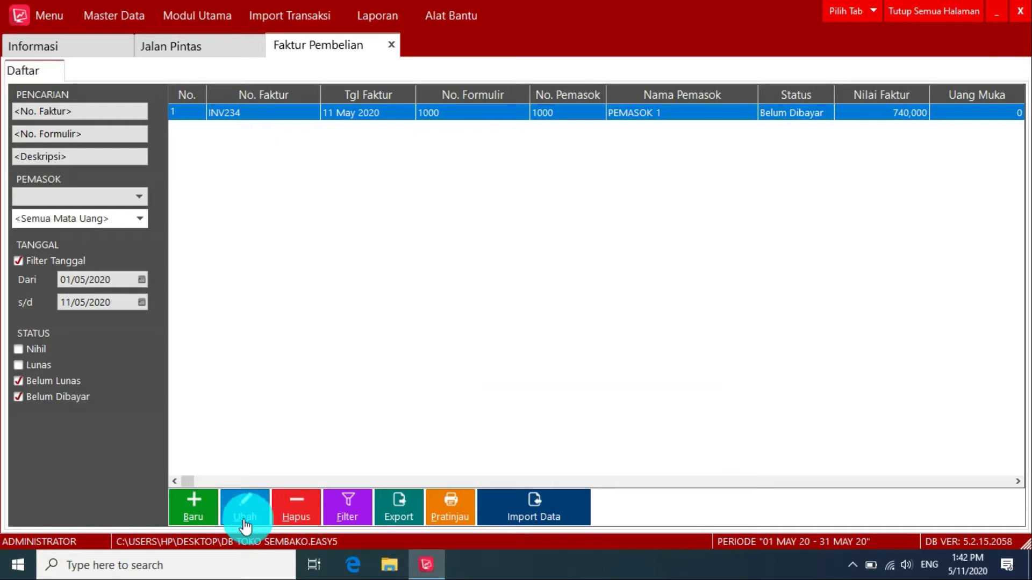
pyautogui.click(392, 44)
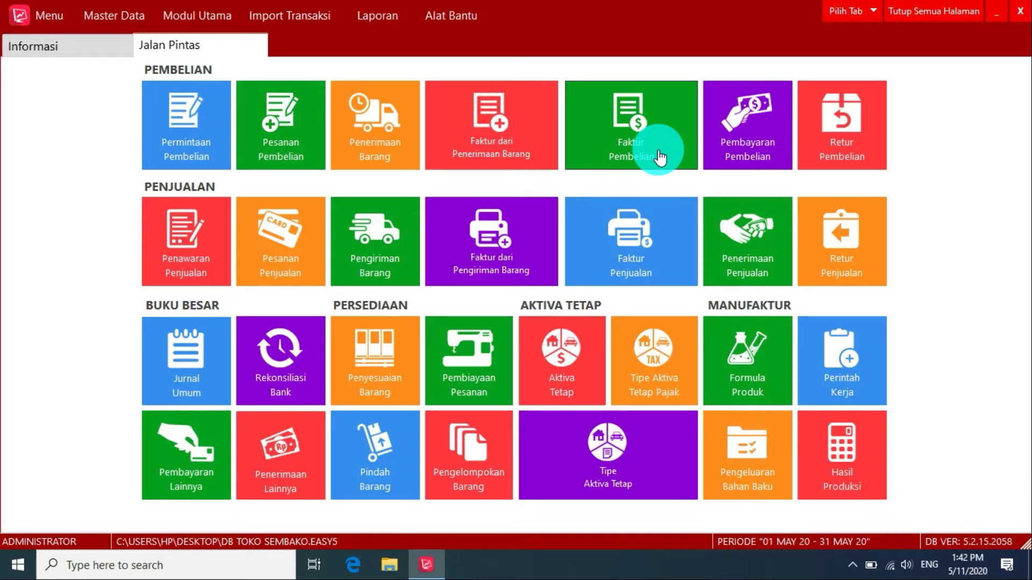
# Step: Check the balance of PEMASOK 1 in the Pemasok list and return to the Jalan Pintas page
pyautogui.click(118, 15)
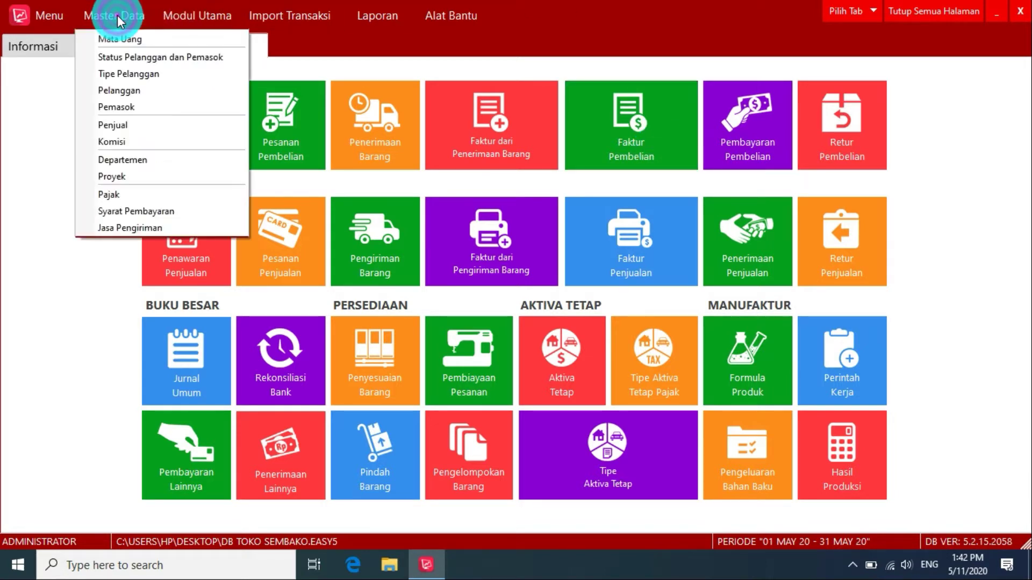
pyautogui.click(128, 106)
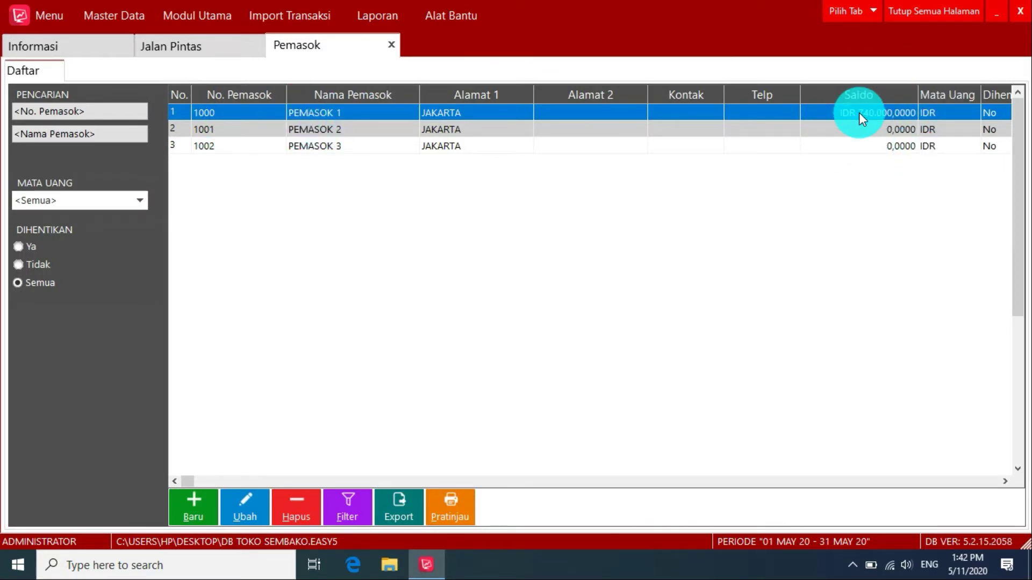
pyautogui.click(205, 49)
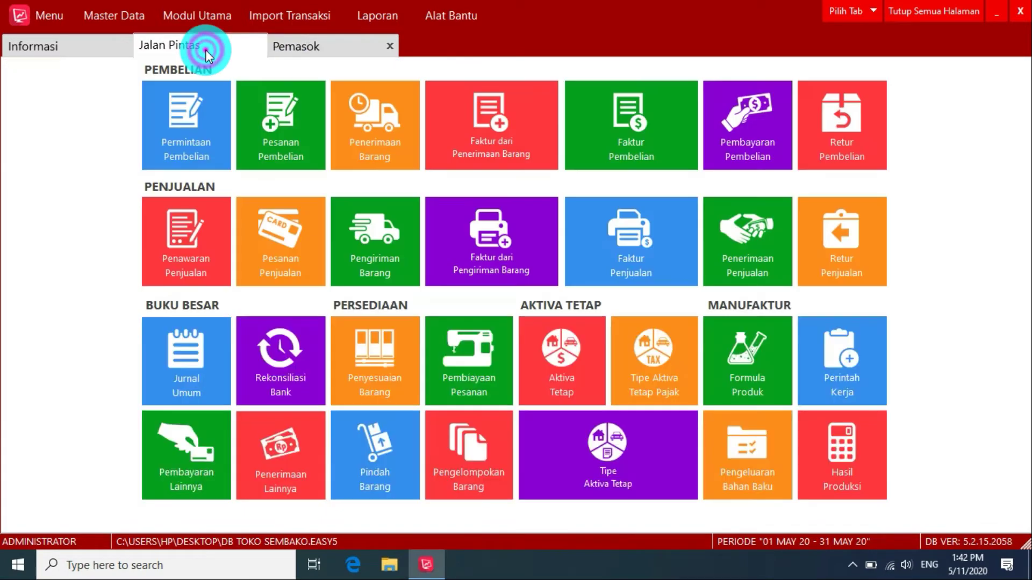
# Step: Check the stock quantities of BERAS, TEPUNG TERIGU and GULA PASIR in the Barang list
pyautogui.click(206, 17)
pyautogui.moveTo(219, 89)
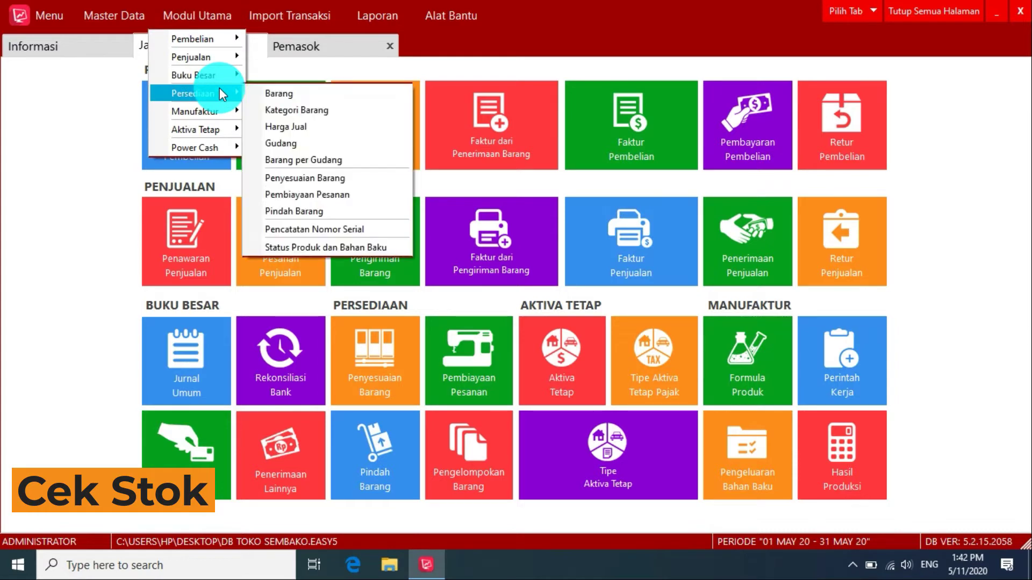
pyautogui.click(291, 94)
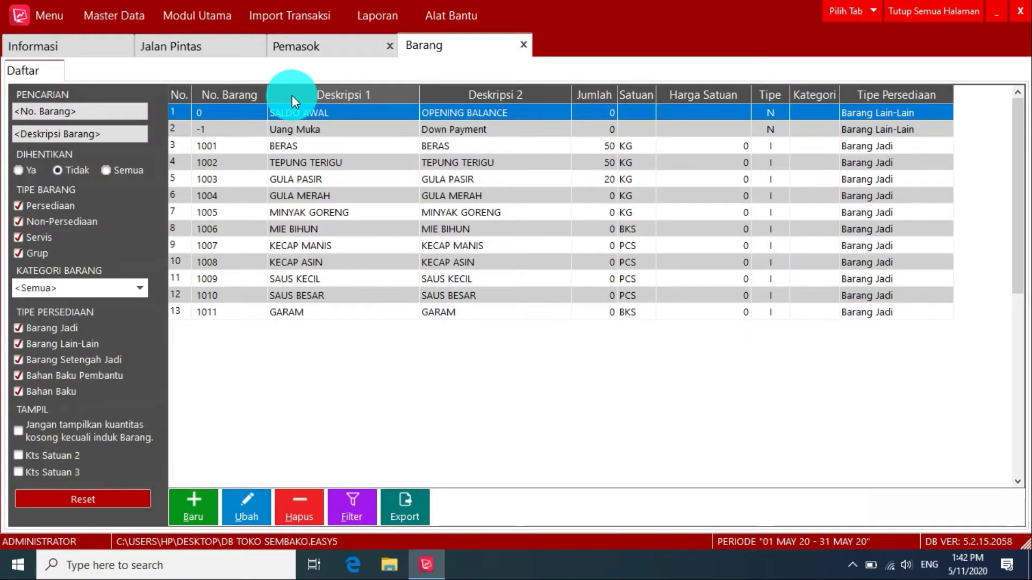
pyautogui.click(445, 147)
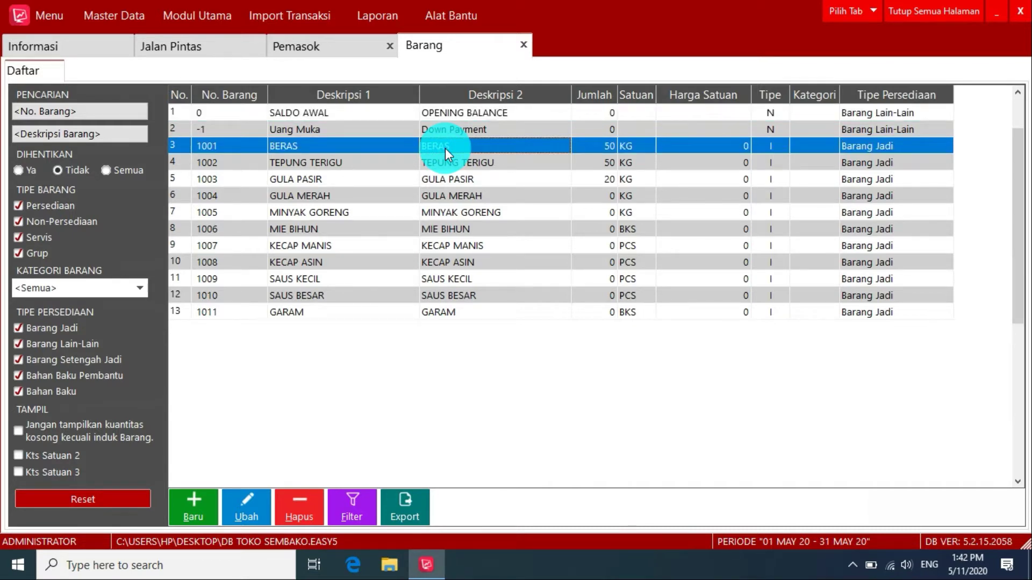
pyautogui.click(479, 160)
pyautogui.click(476, 173)
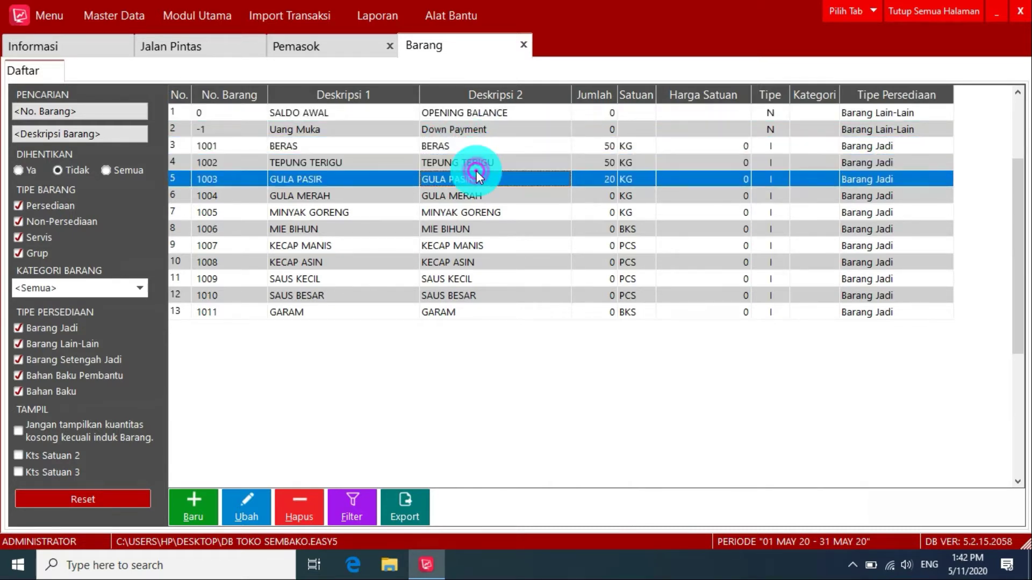
pyautogui.click(607, 149)
pyautogui.click(603, 162)
pyautogui.click(607, 177)
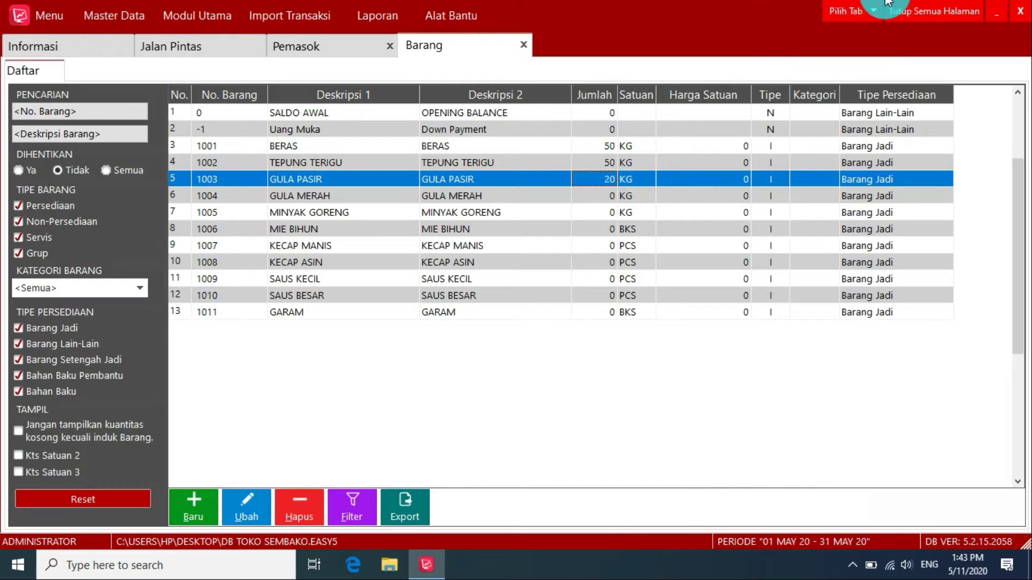
# Step: Close the open list pages and start a new Faktur Pembelian for PEMASOK 2 with invoice number INV878978
pyautogui.click(957, 12)
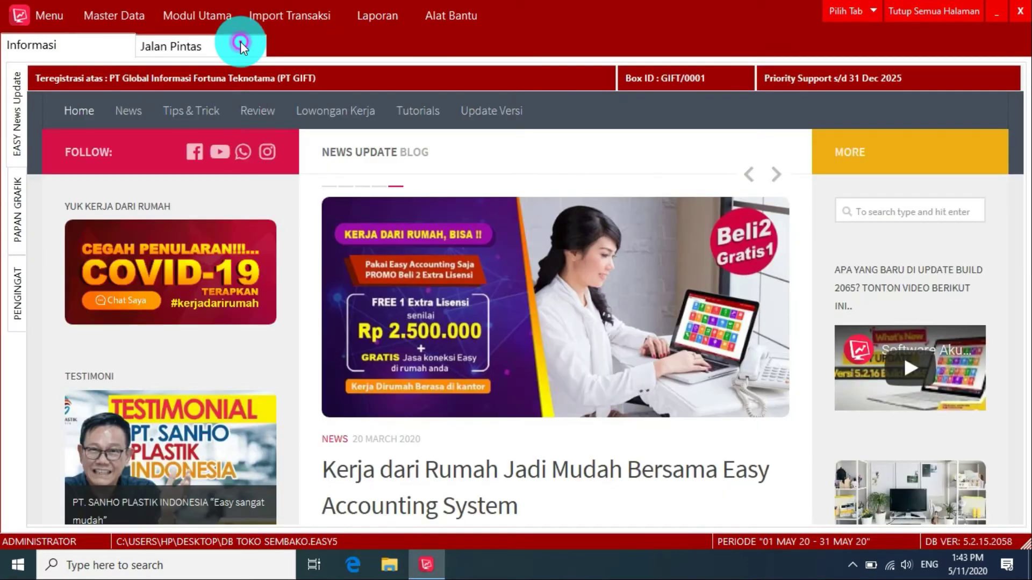
pyautogui.click(240, 41)
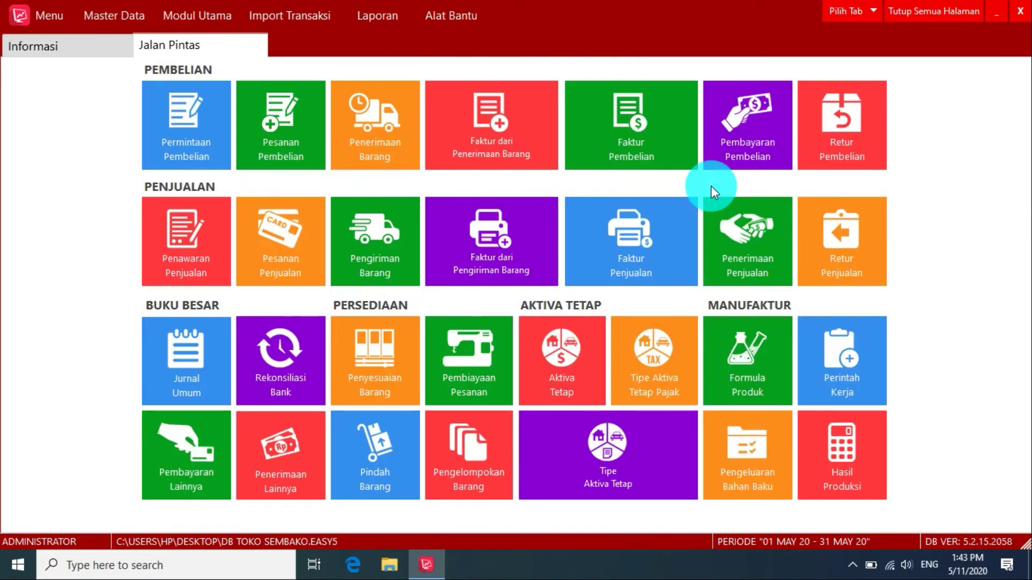
pyautogui.click(598, 134)
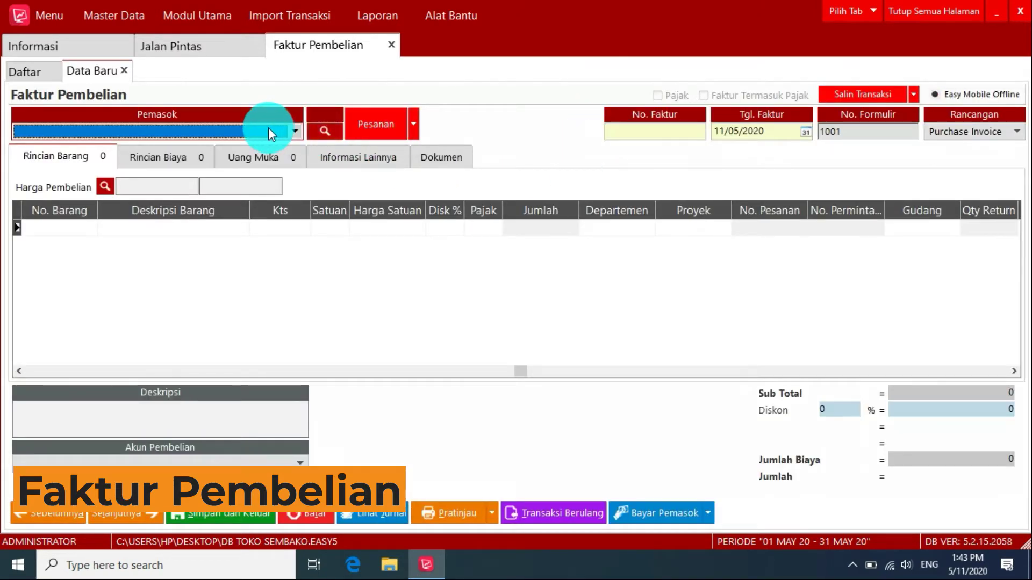
pyautogui.click(269, 129)
pyautogui.click(140, 175)
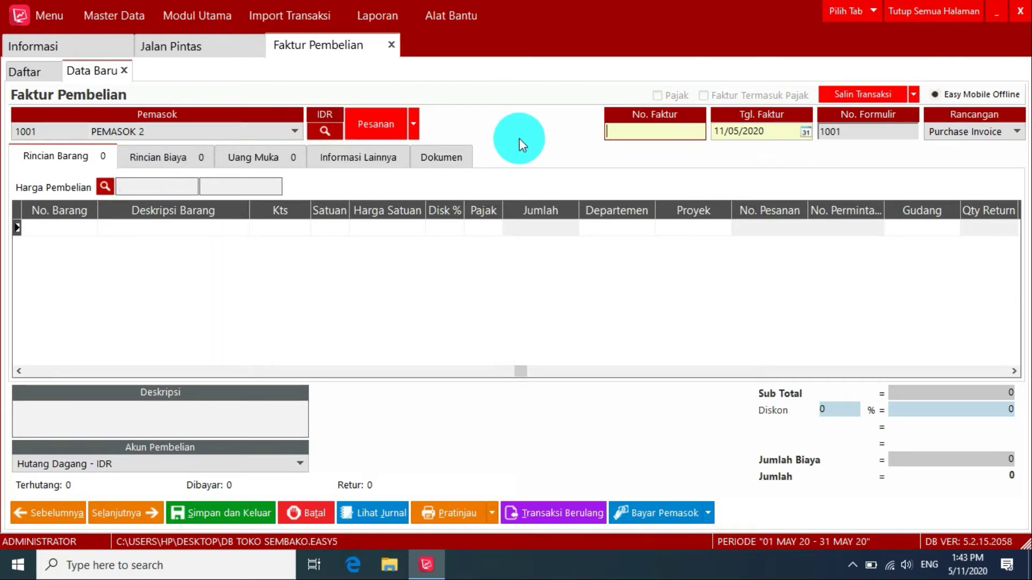
pyautogui.write('INV878978')
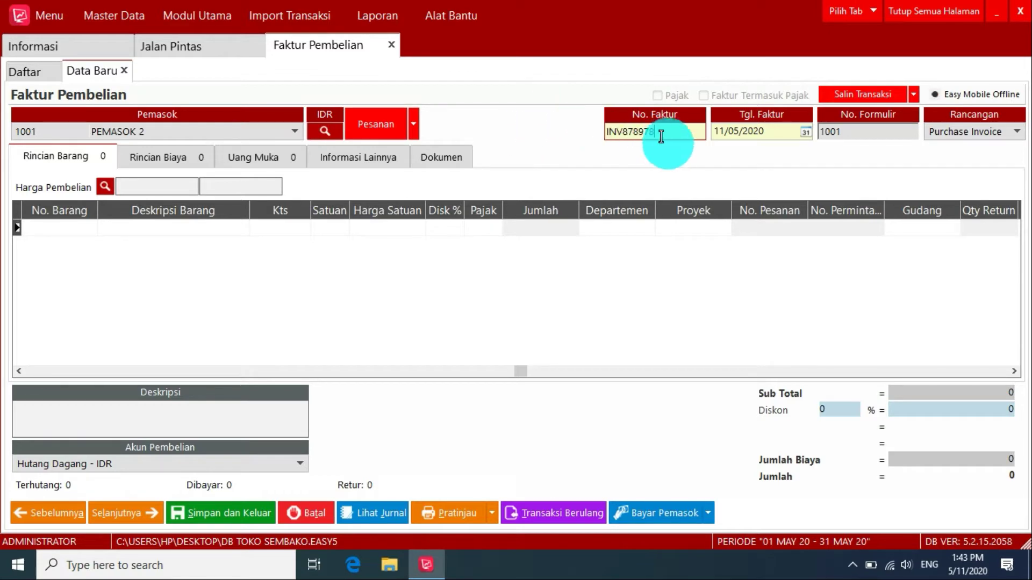
pyautogui.moveTo(669, 133); pyautogui.dragTo(604, 132)
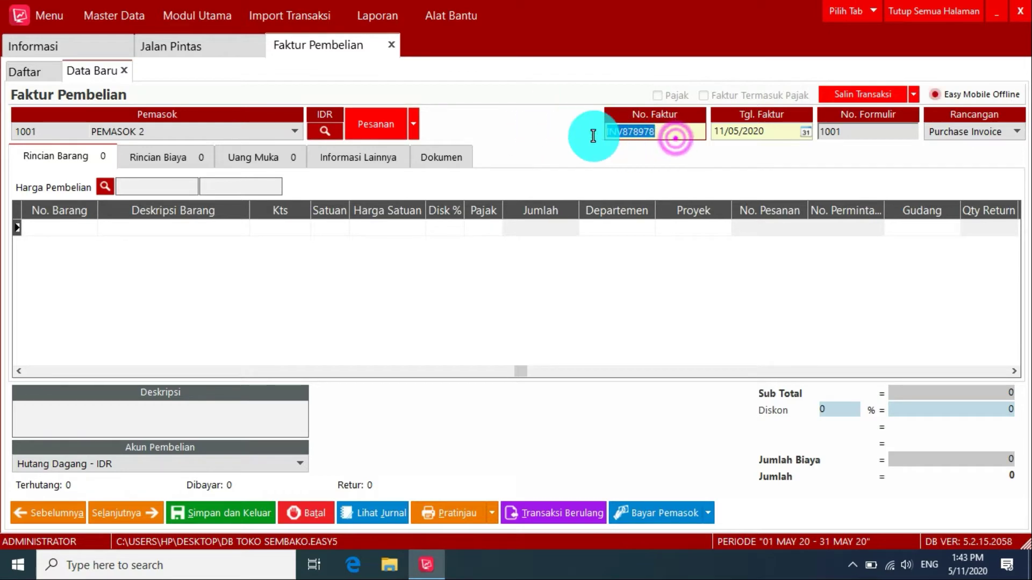
# Step: Add item KECAP MANIS to the invoice with quantity 100 and unit price 3,000
pyautogui.doubleClick(66, 230)
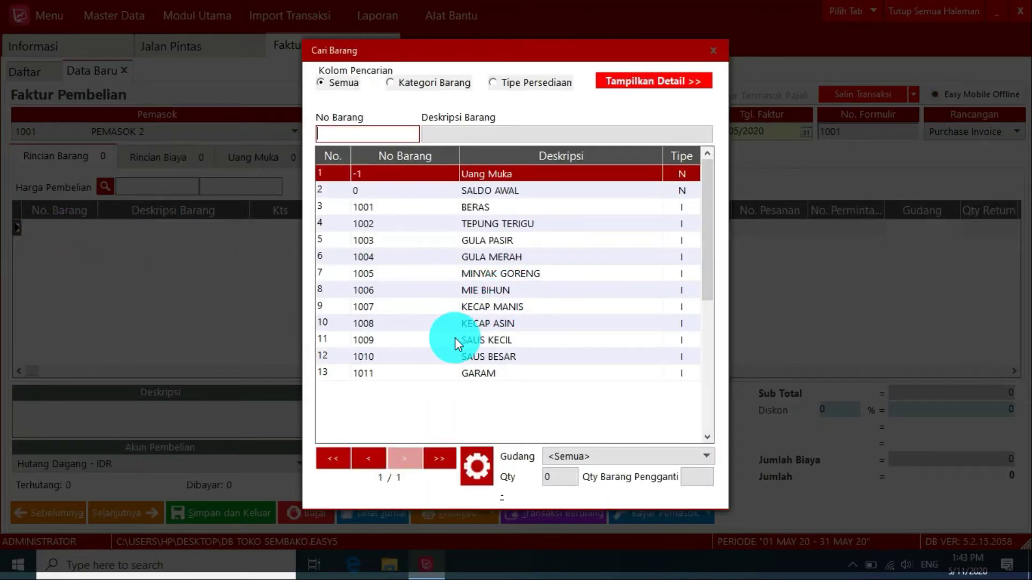
pyautogui.doubleClick(497, 307)
pyautogui.click(299, 228)
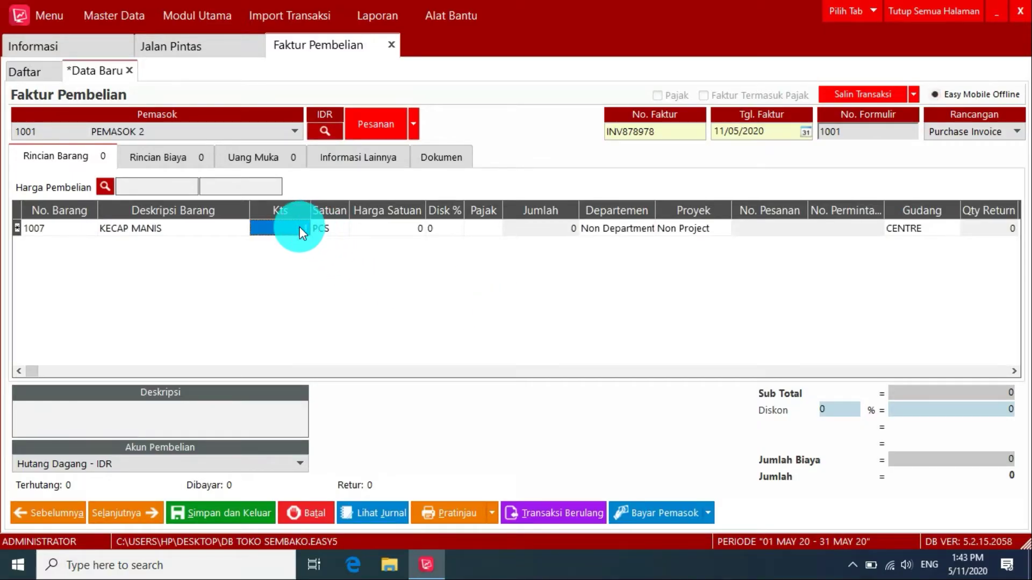
pyautogui.write('100')
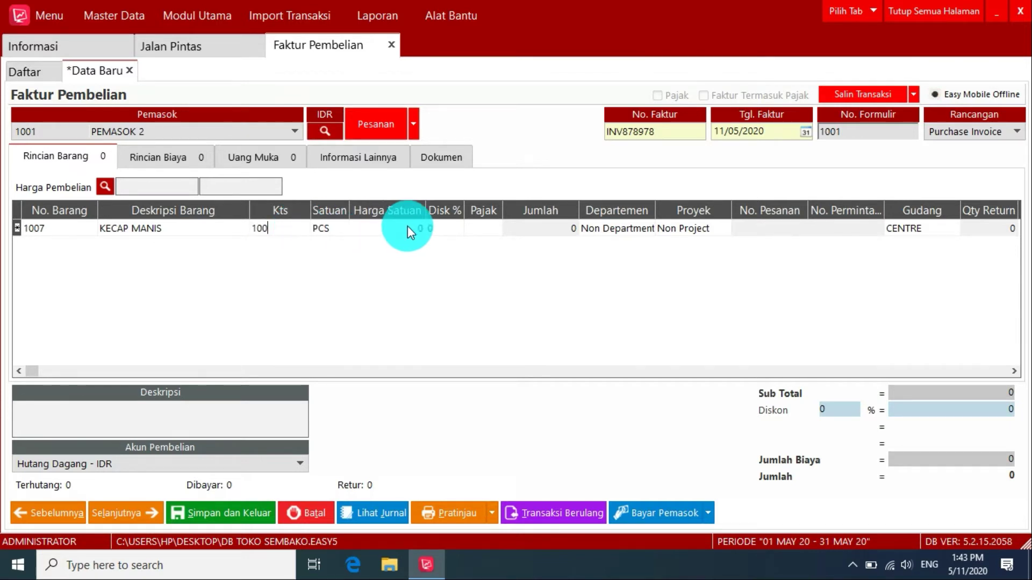
pyautogui.click(385, 228)
pyautogui.write('3000')
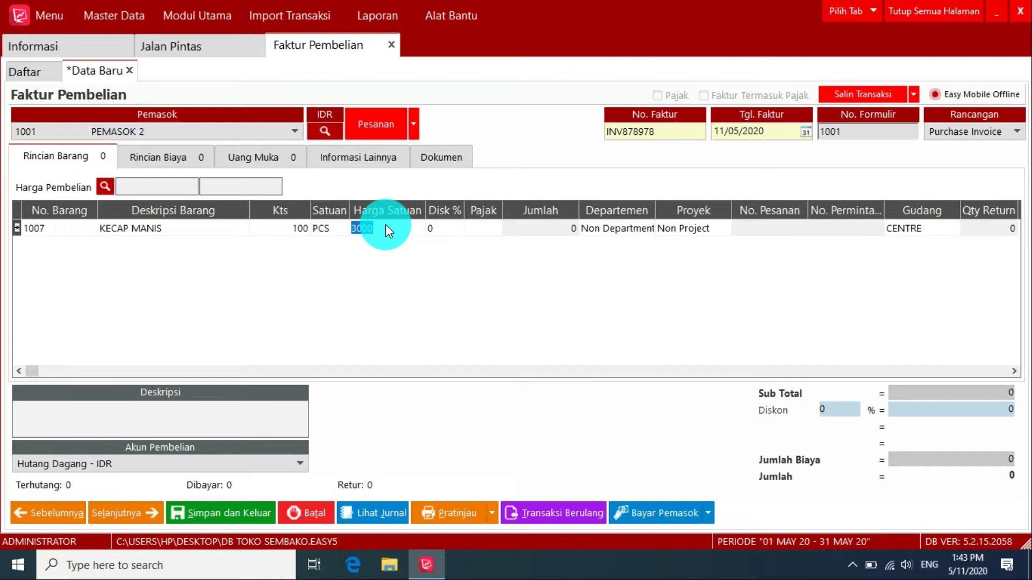
pyautogui.press('Return')
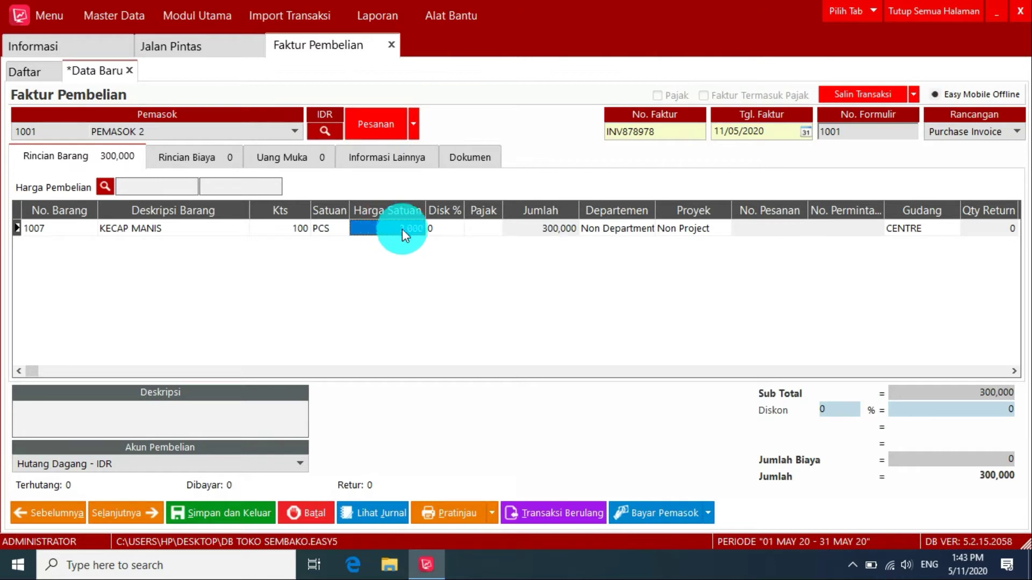
# Step: Add item KECAP ASIN on the second invoice line with quantity 50 and unit price 4,000
pyautogui.click(77, 240)
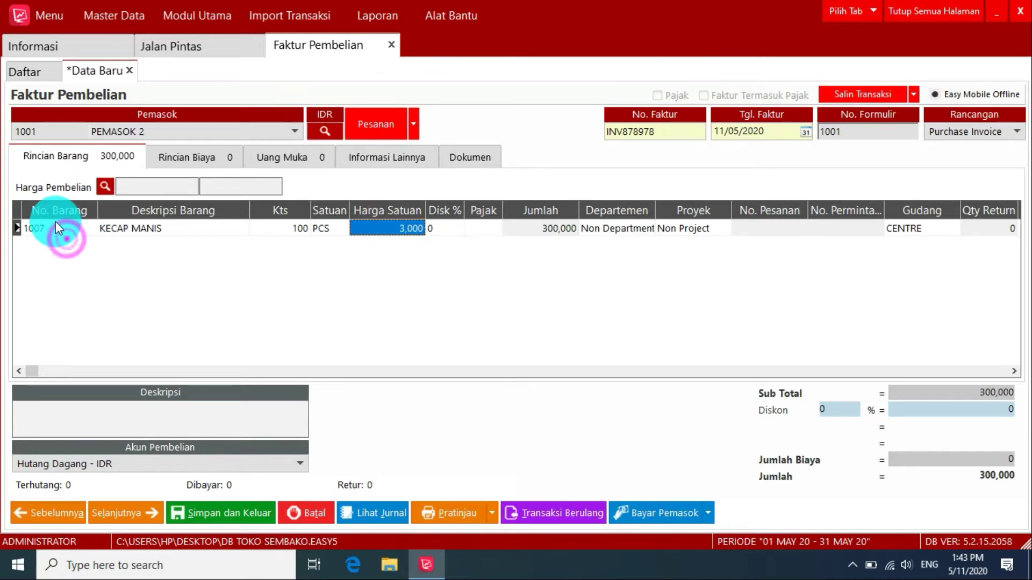
pyautogui.click(56, 221)
pyautogui.click(43, 244)
pyautogui.click(43, 244)
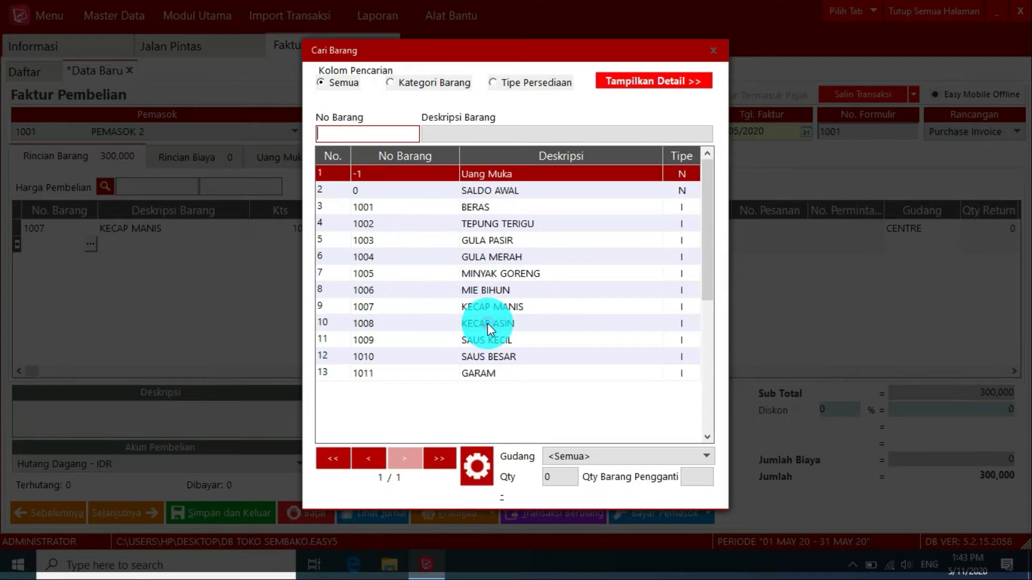
pyautogui.doubleClick(486, 326)
pyautogui.click(293, 246)
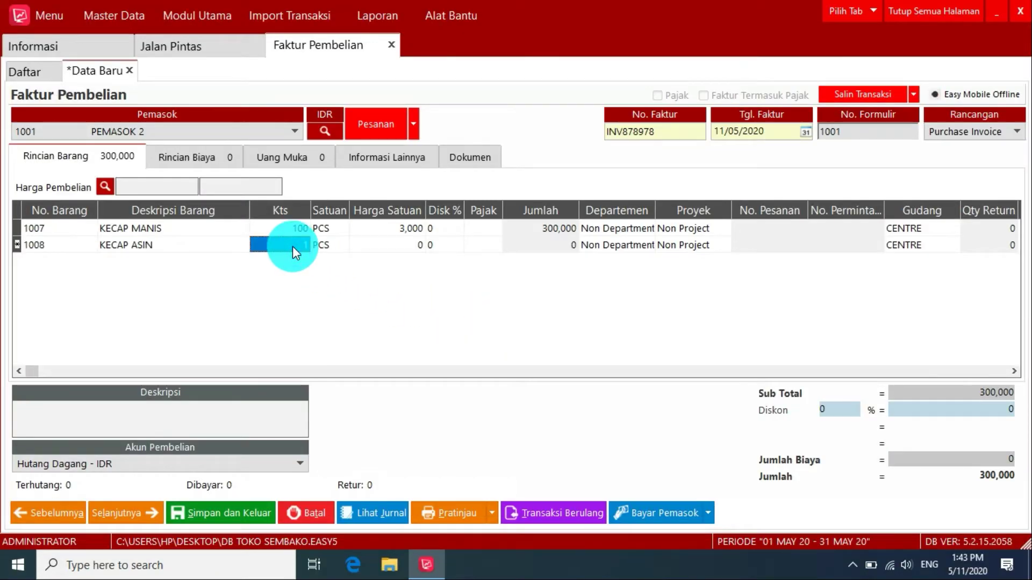
pyautogui.write('50')
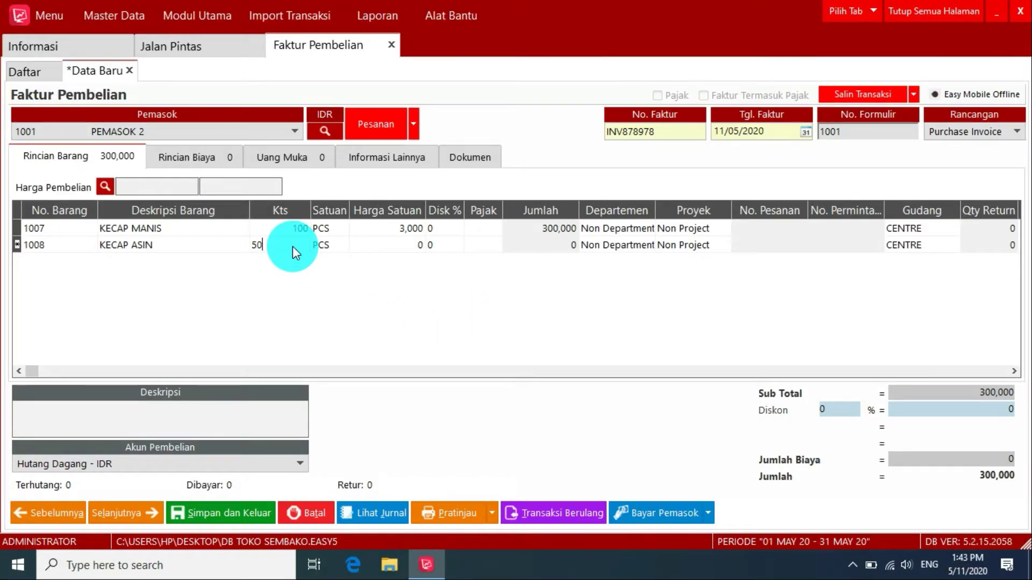
pyautogui.click(389, 245)
pyautogui.write('4,')
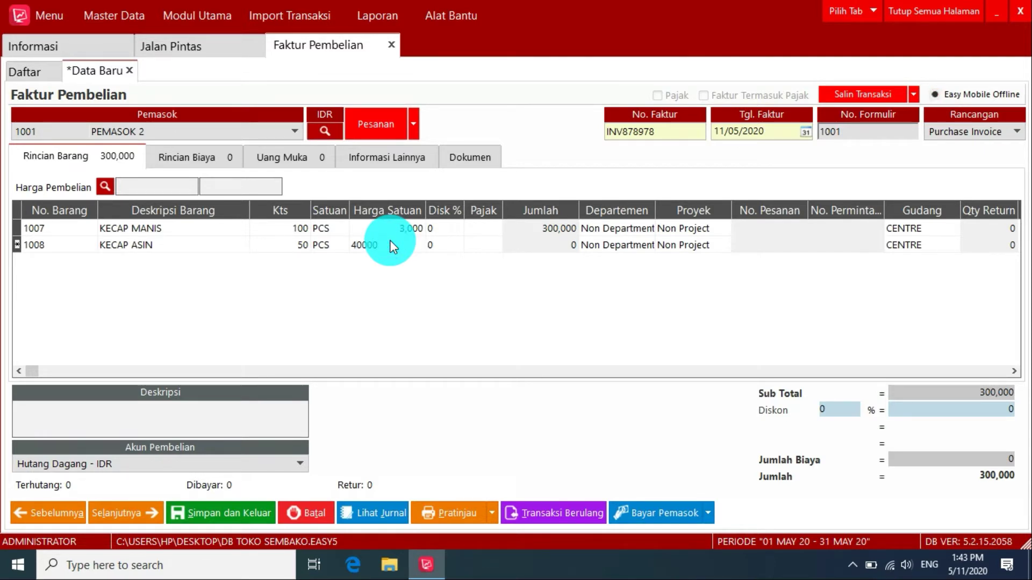
pyautogui.write('000')
pyautogui.press('Return')
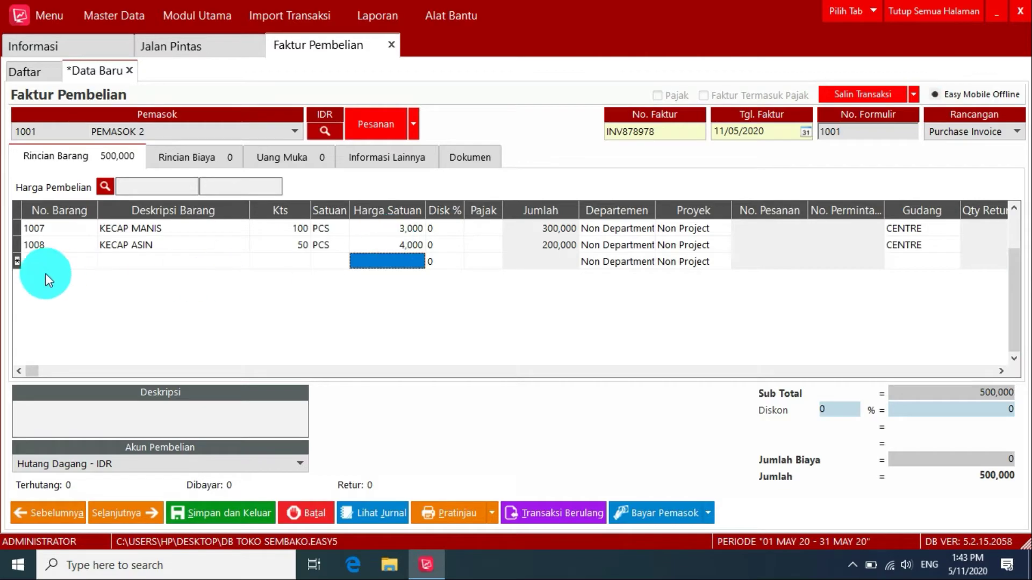
# Step: Add item SAUS KECIL on the third invoice line with quantity 100 and unit price 3,000
pyautogui.doubleClick(63, 261)
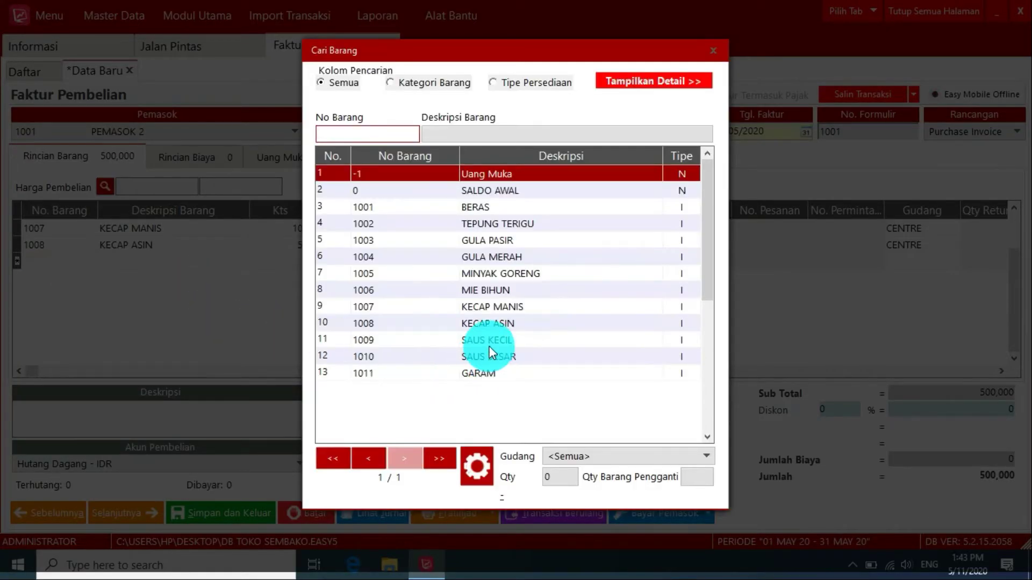
pyautogui.doubleClick(489, 341)
pyautogui.click(298, 262)
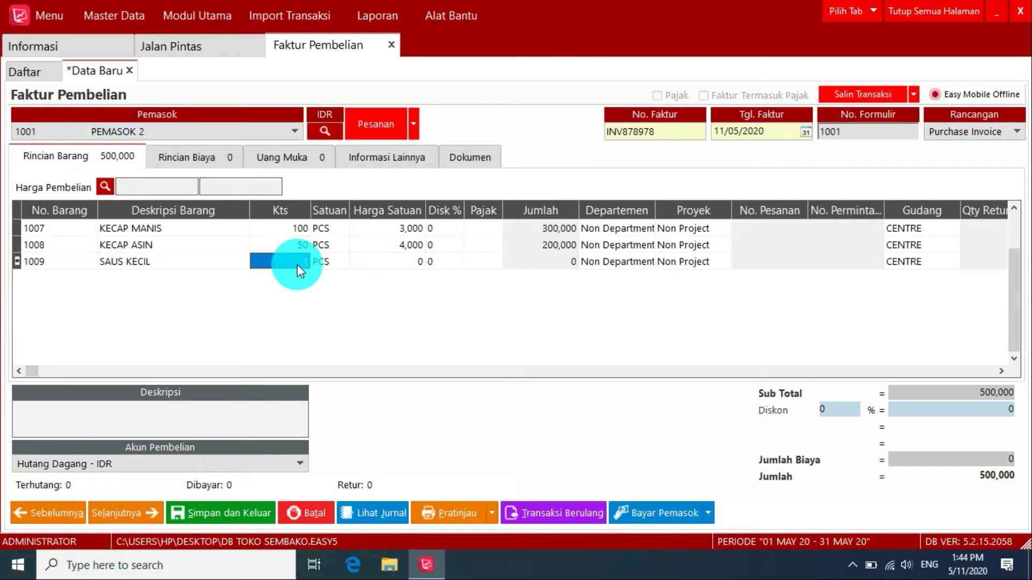
pyautogui.write('100')
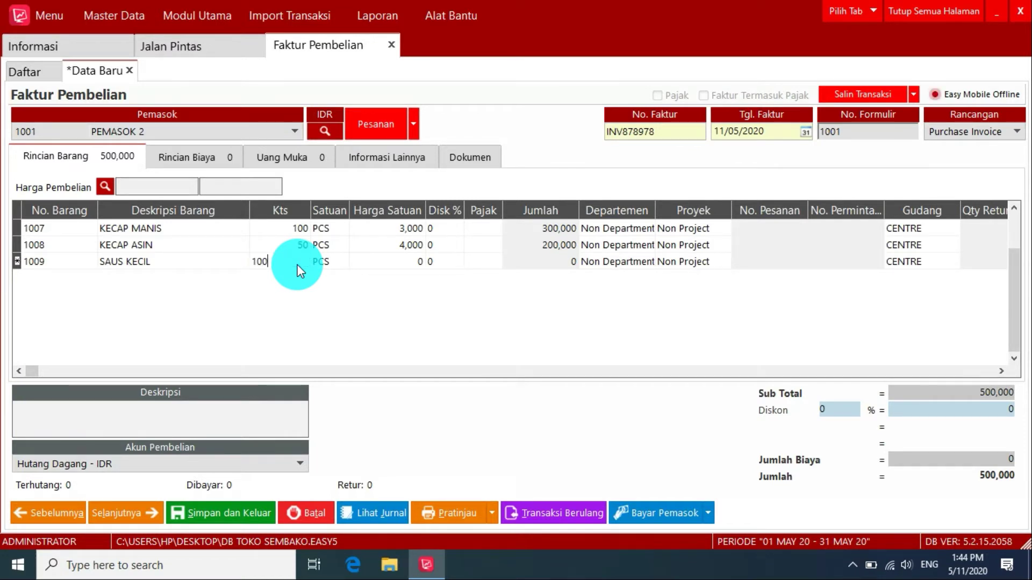
pyautogui.click(391, 264)
pyautogui.write('3')
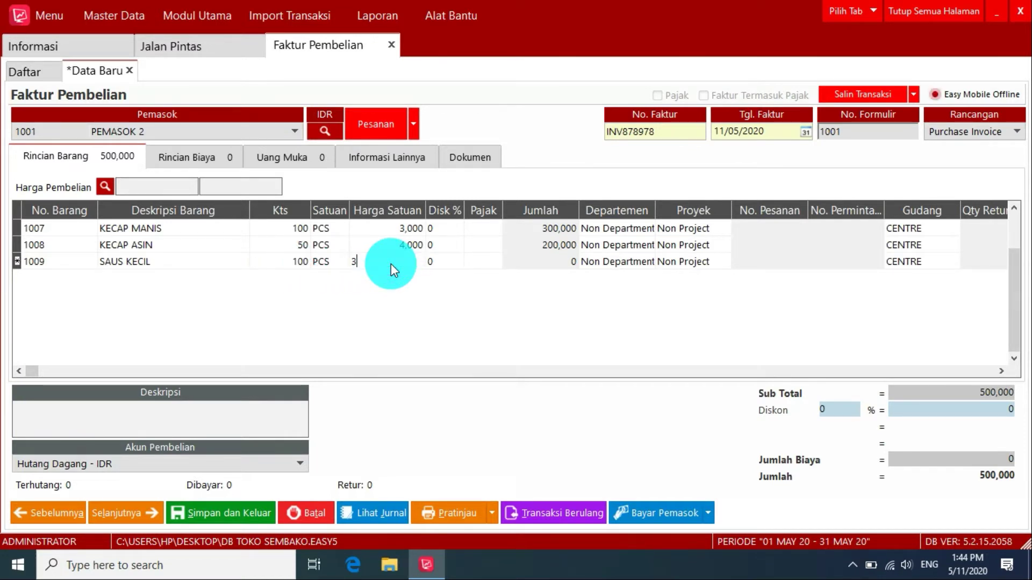
pyautogui.write('000')
pyautogui.press('Down')
# Step: Add item SAUS BESAR with quantity 40 and unit price 6,000, and save and exit the invoice
pyautogui.click(60, 275)
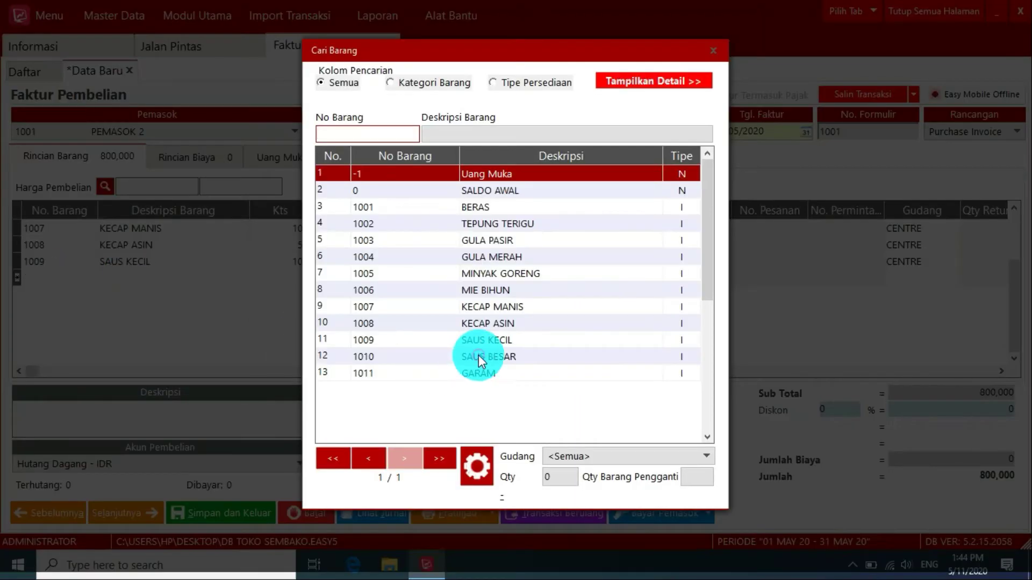
pyautogui.doubleClick(479, 356)
pyautogui.write('40')
pyautogui.click(398, 278)
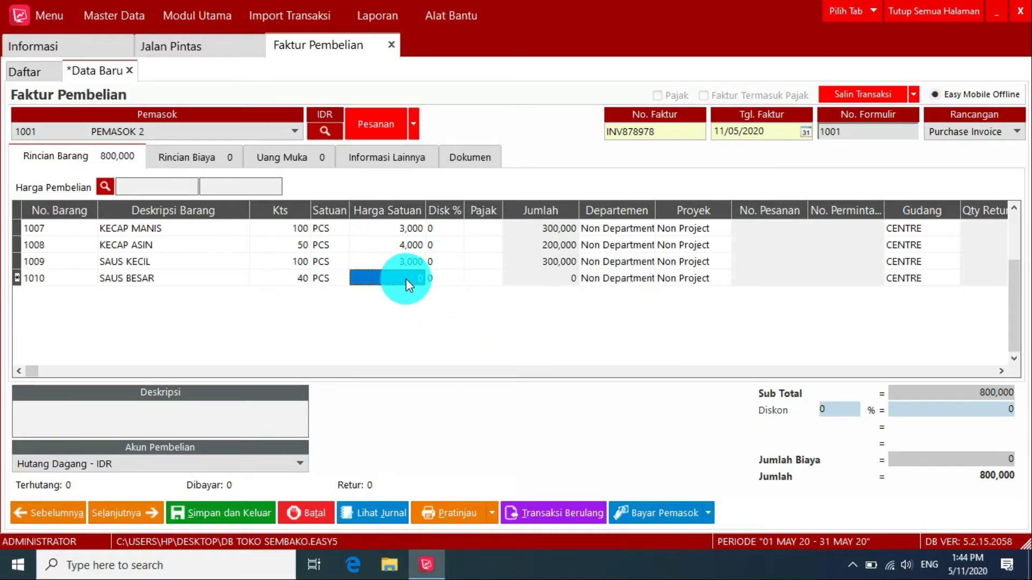
pyautogui.write('6000')
pyautogui.press('Return')
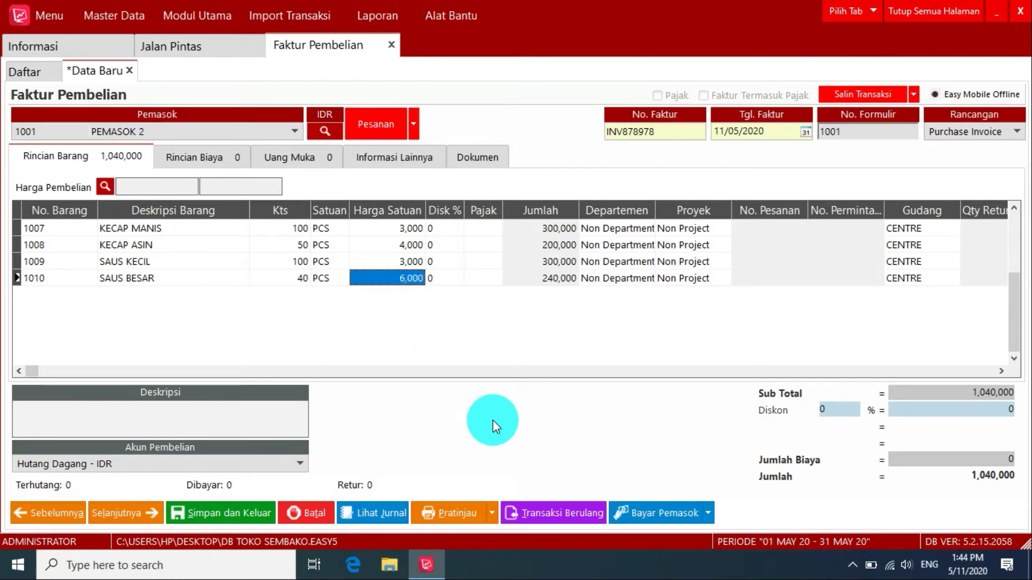
pyautogui.click(237, 514)
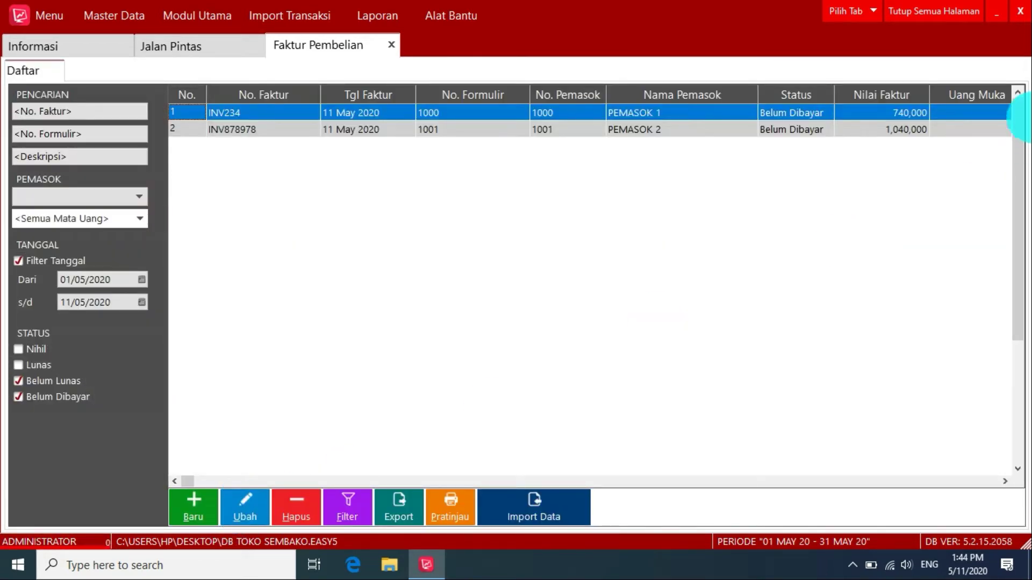
# Step: Close the invoice list and check the stock quantities of KECAP MANIS, KECAP ASIN, SAUS KECIL and SAUS BESAR in the Barang list
pyautogui.click(933, 11)
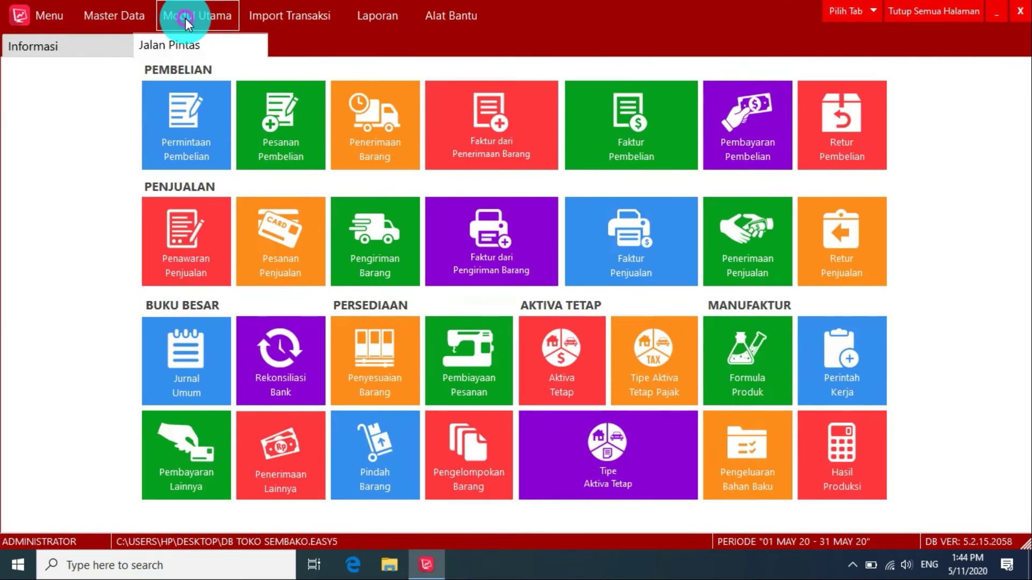
pyautogui.click(185, 18)
pyautogui.moveTo(185, 90)
pyautogui.click(282, 92)
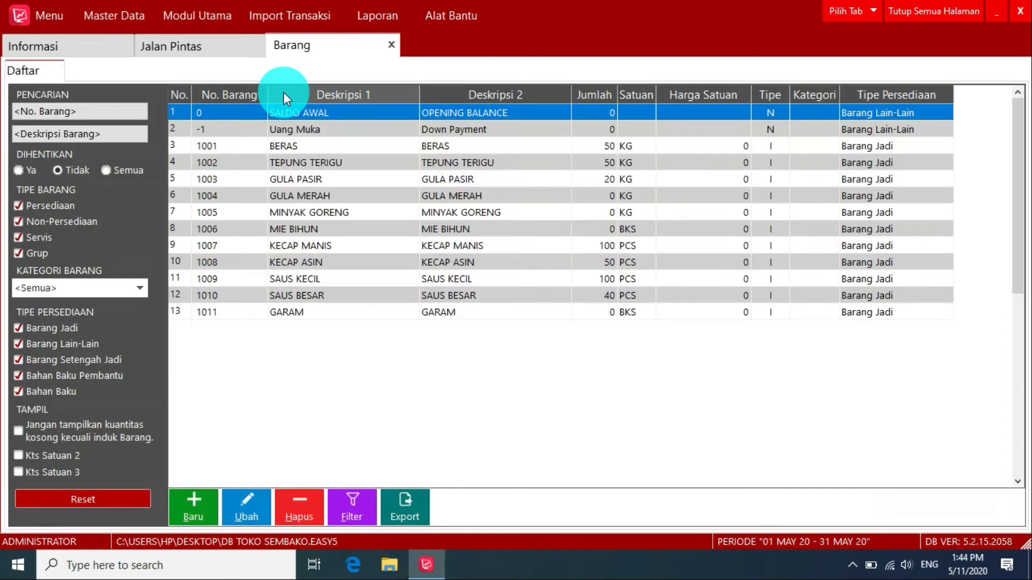
pyautogui.click(487, 247)
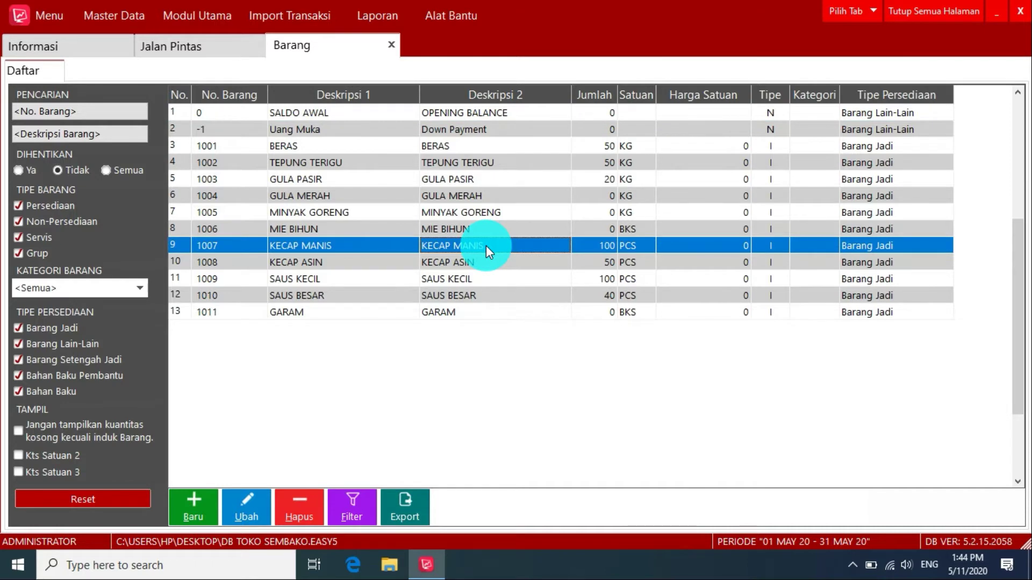
pyautogui.click(485, 263)
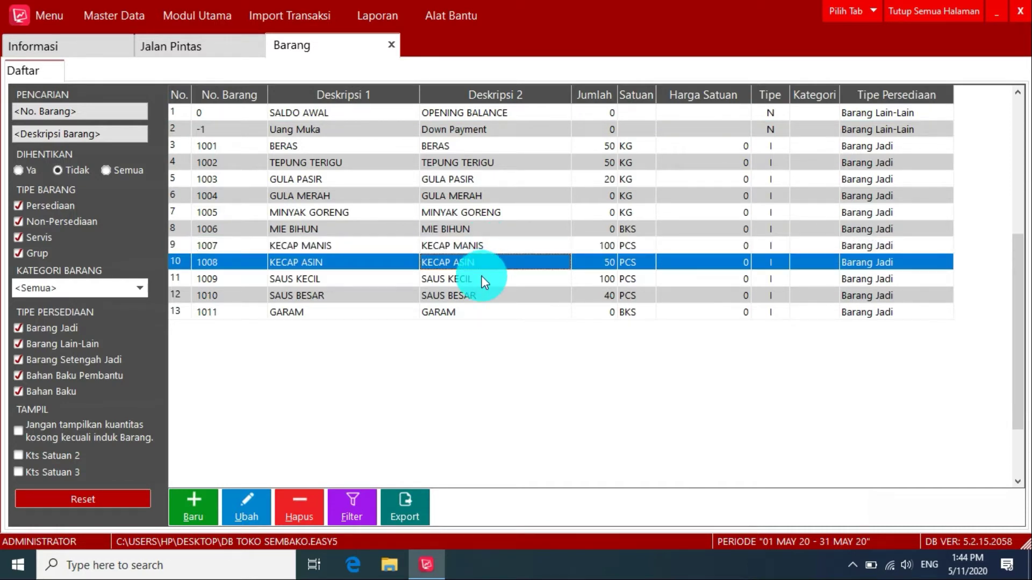
pyautogui.click(483, 279)
pyautogui.click(486, 299)
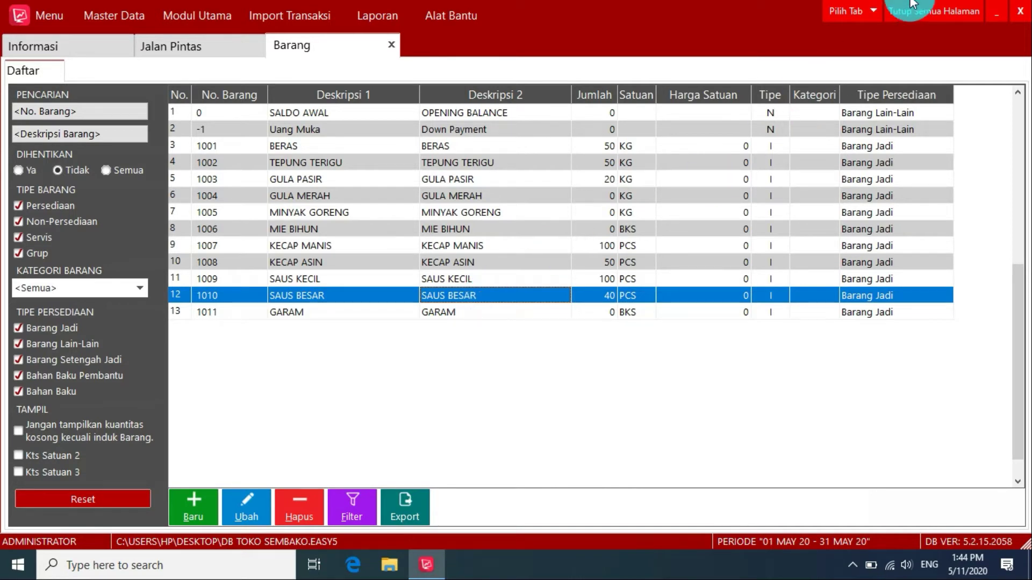
# Step: Close the Barang list and start a new Pembayaran Pembelian for supplier PEMASOK 1
pyautogui.click(923, 12)
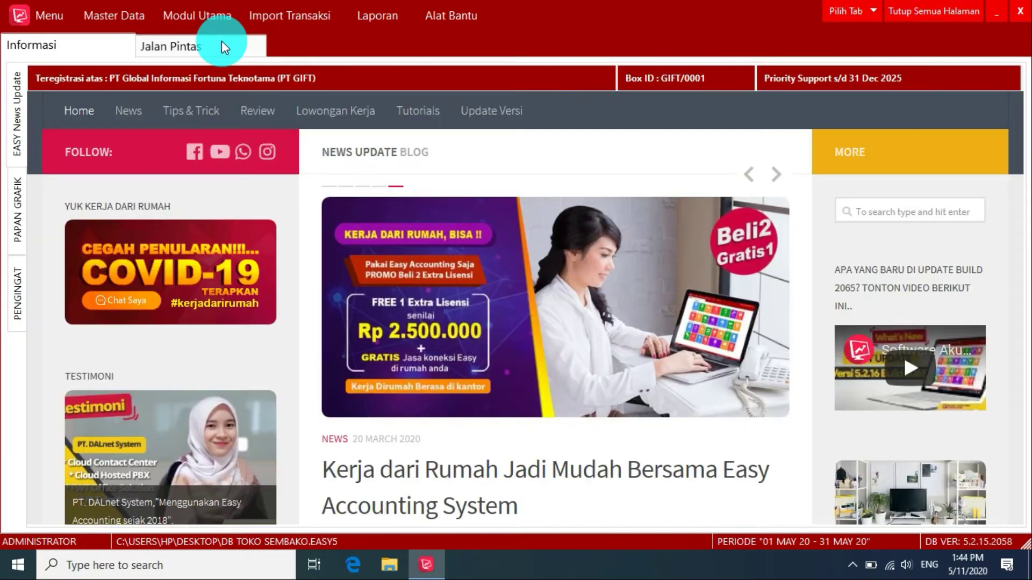
pyautogui.click(222, 42)
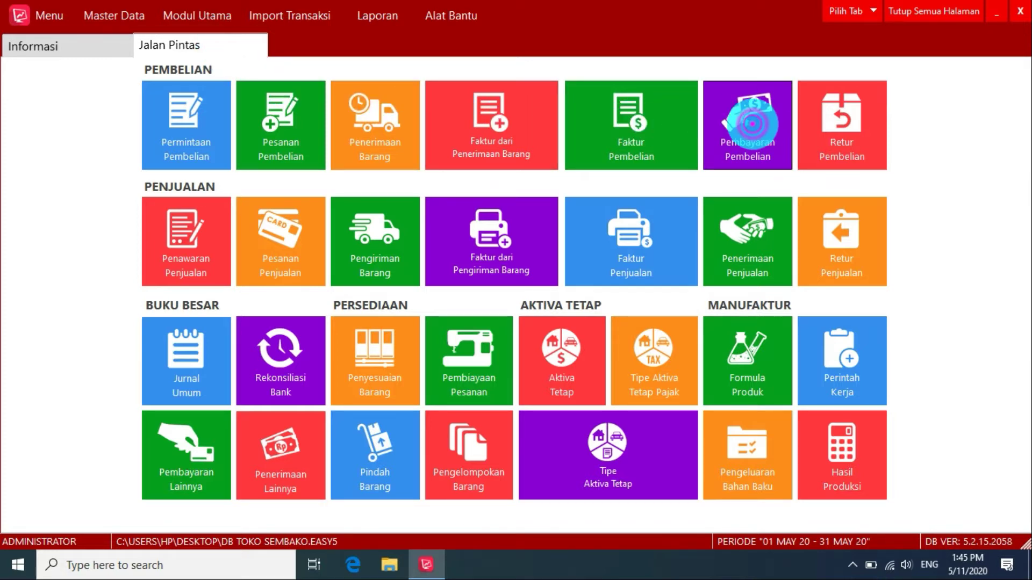
pyautogui.click(752, 123)
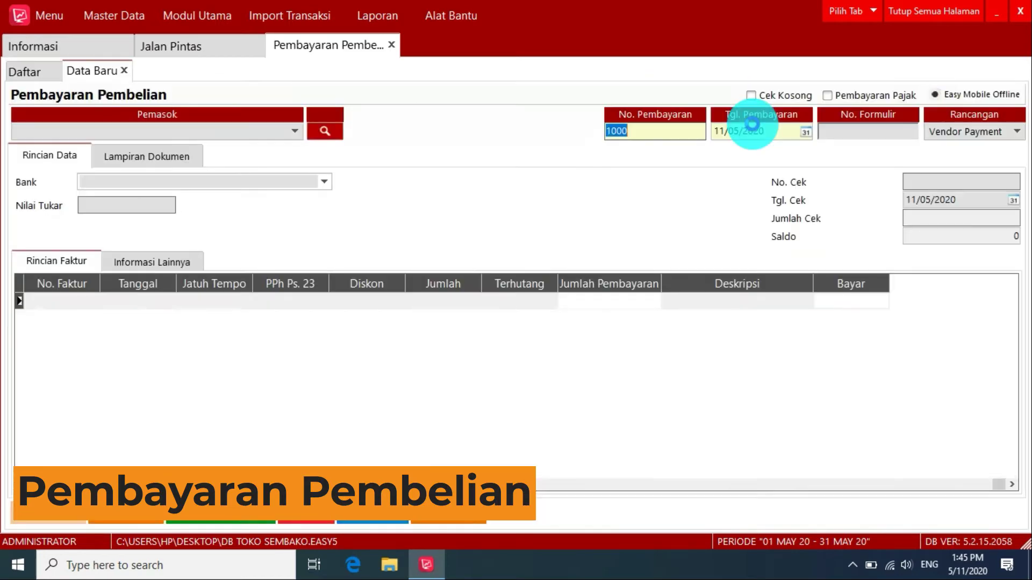
pyautogui.click(295, 131)
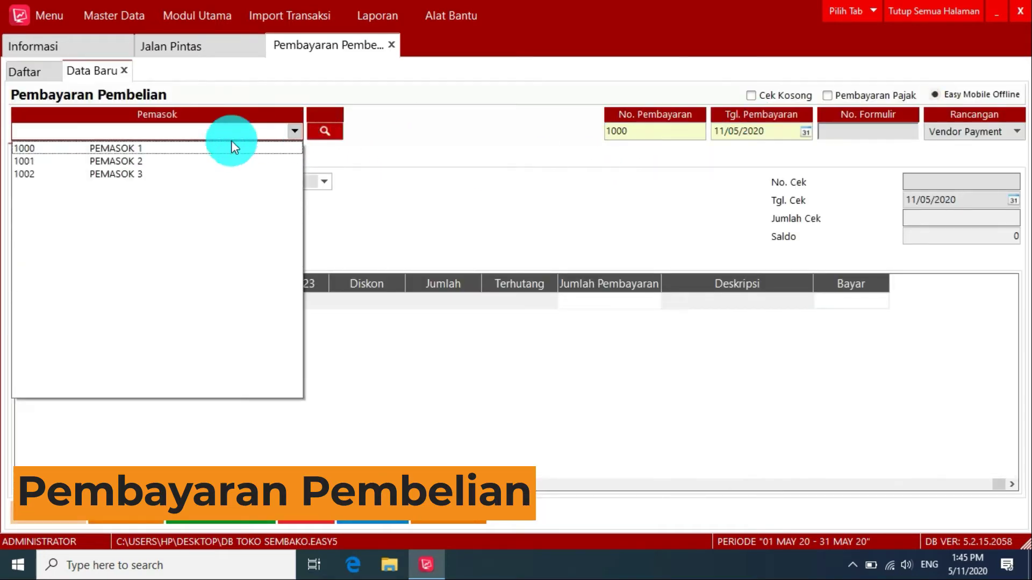
pyautogui.click(151, 150)
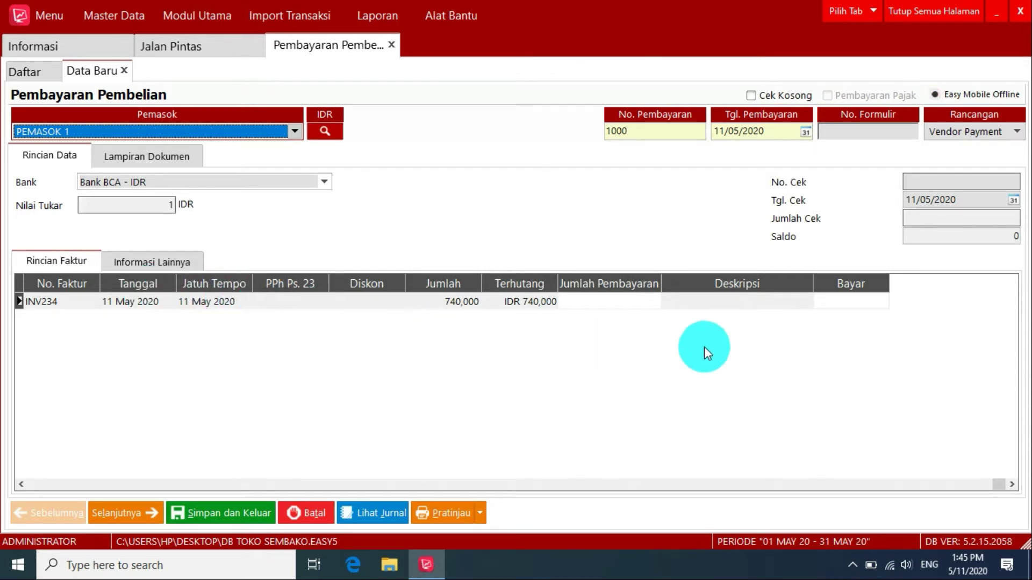
# Step: Mark the outstanding invoice of PEMASOK 1 for full payment of 740,000 from Bank BCA - IDR
pyautogui.click(848, 300)
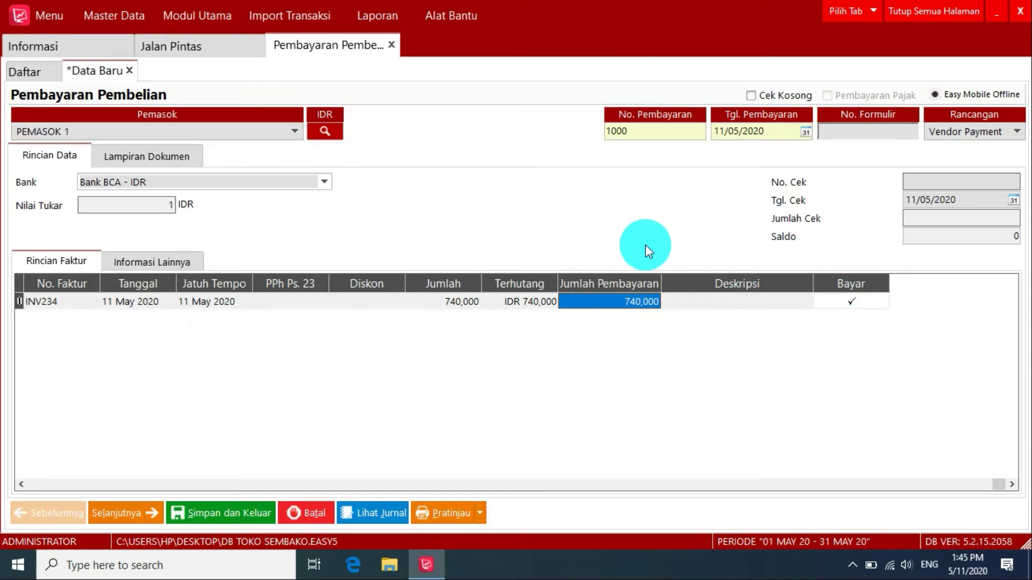
pyautogui.click(617, 302)
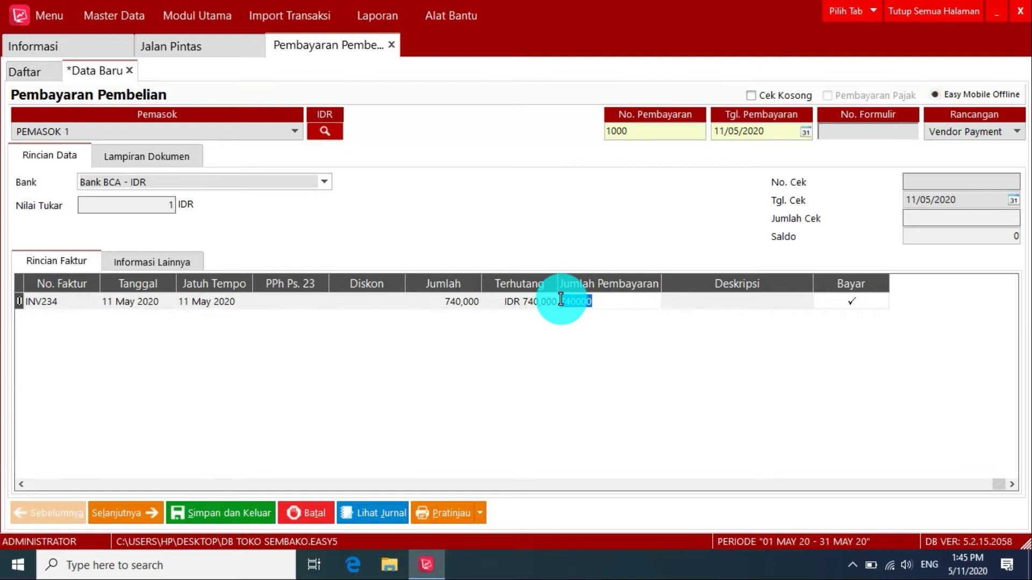
pyautogui.click(737, 307)
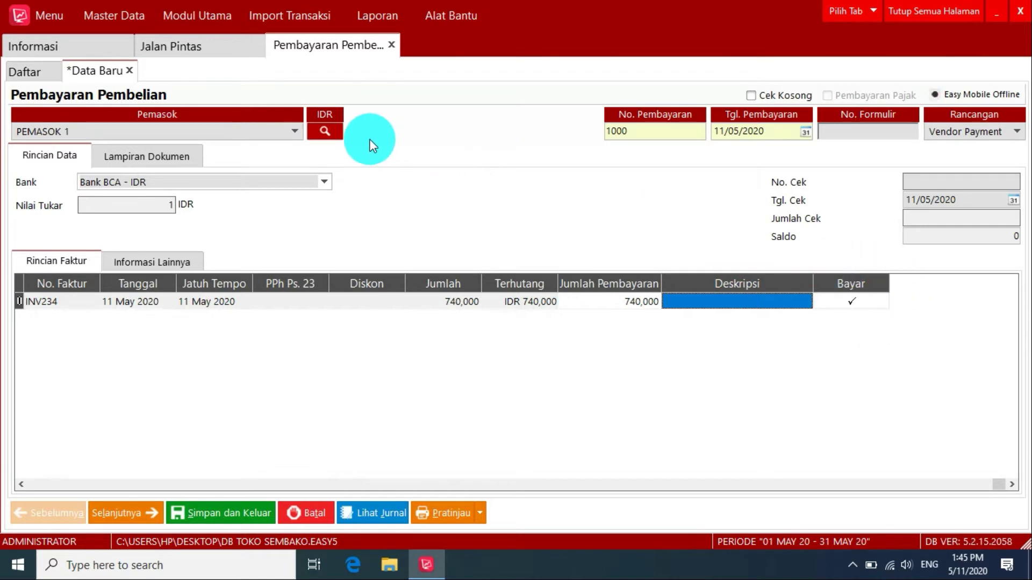
pyautogui.click(325, 183)
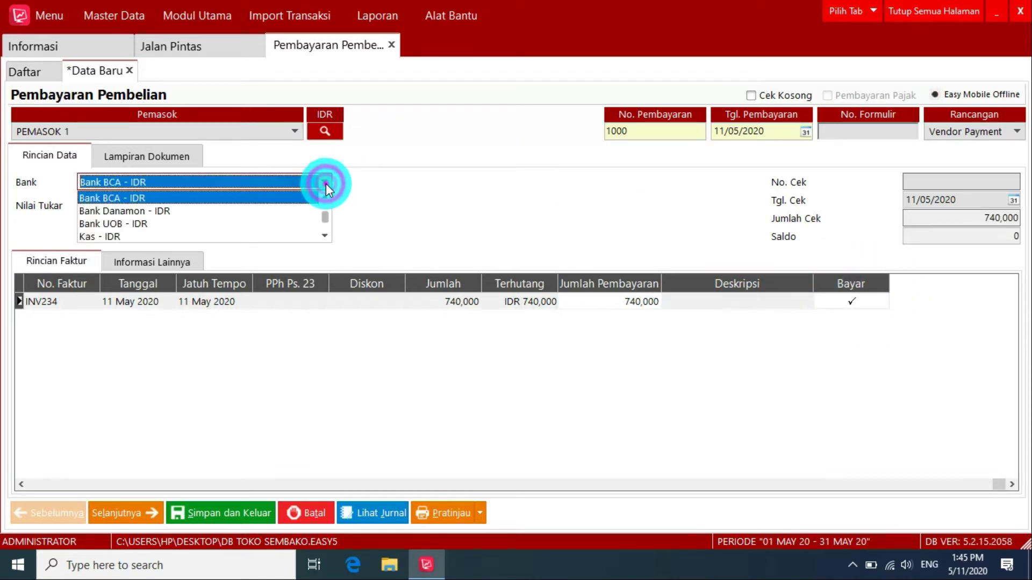
pyautogui.click(265, 196)
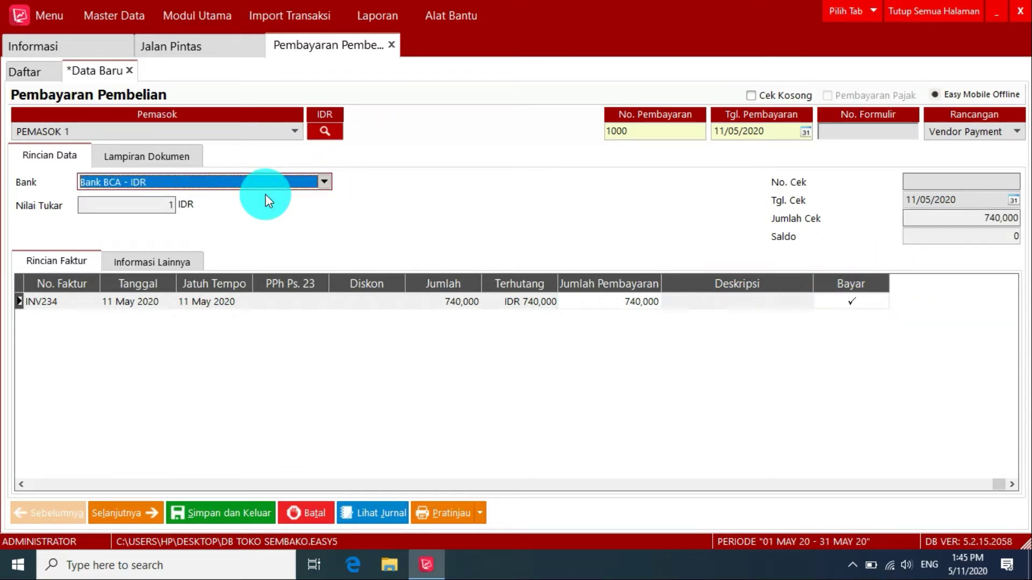
# Step: Preview the payment form for PEMASOK 1, close the preview, and save and exit the payment
pyautogui.click(437, 505)
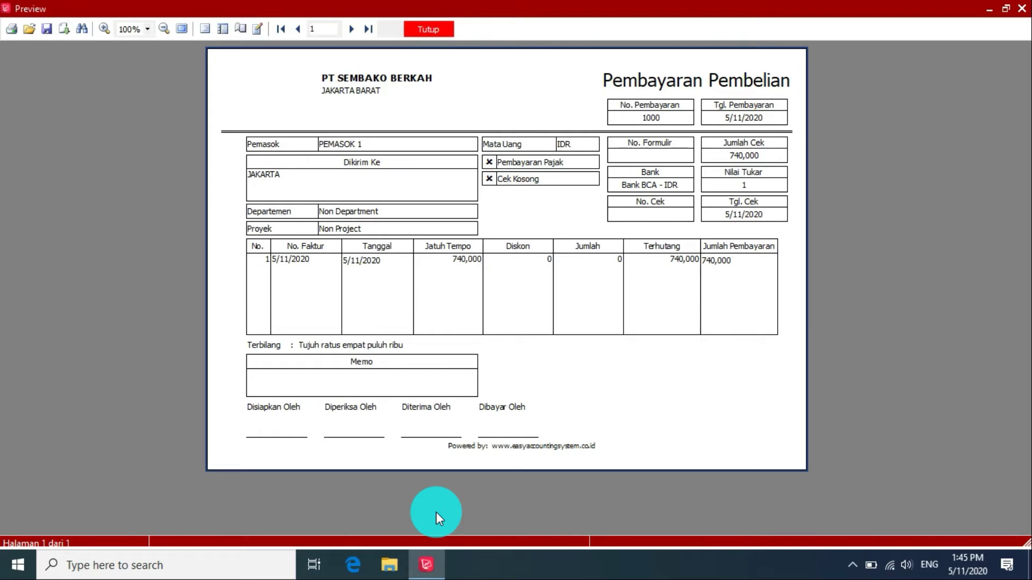
pyautogui.click(435, 29)
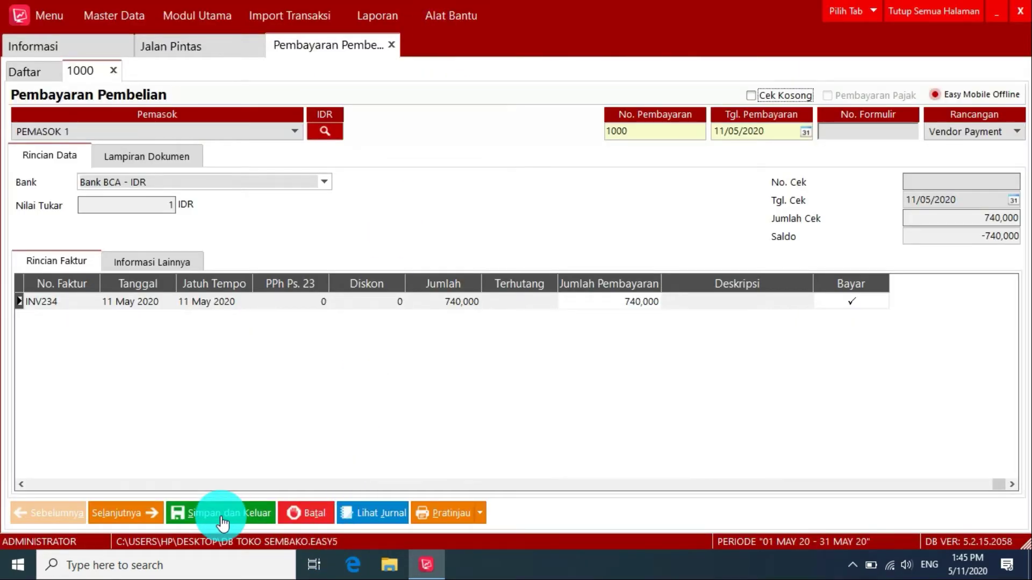
pyautogui.click(223, 516)
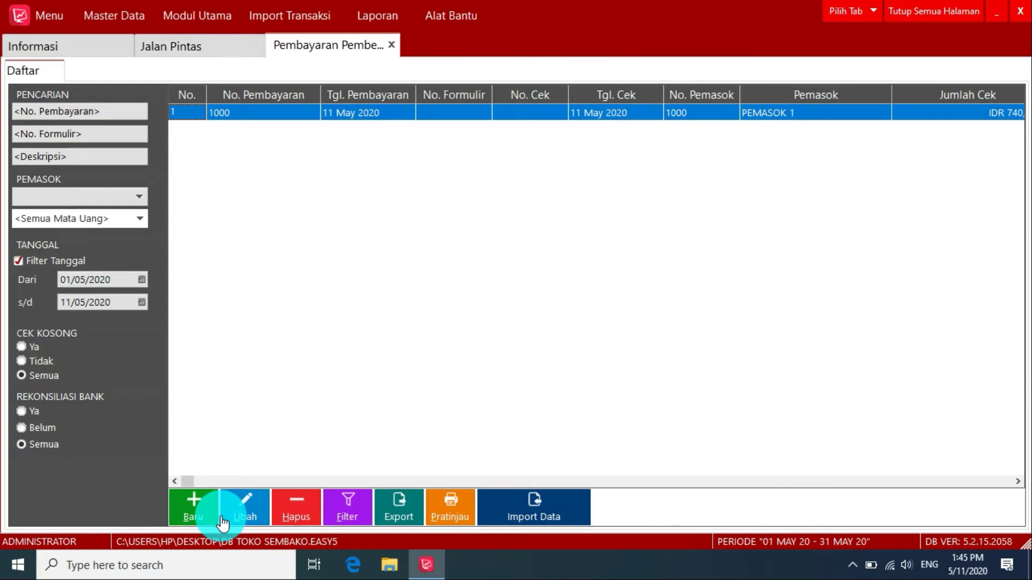
# Step: Start a new Pembayaran Pembelian for supplier PEMASOK 2
pyautogui.click(218, 45)
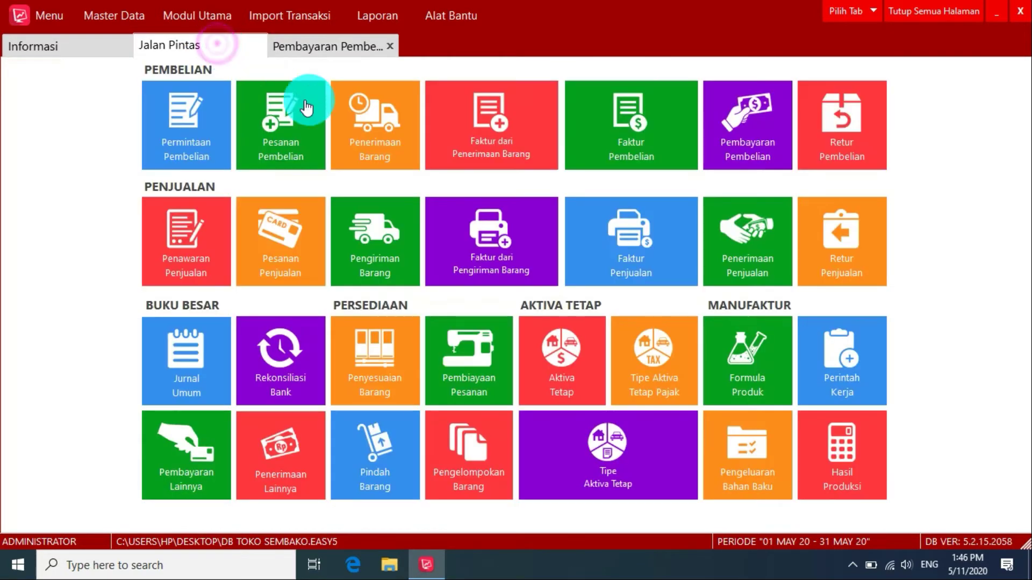
pyautogui.click(737, 144)
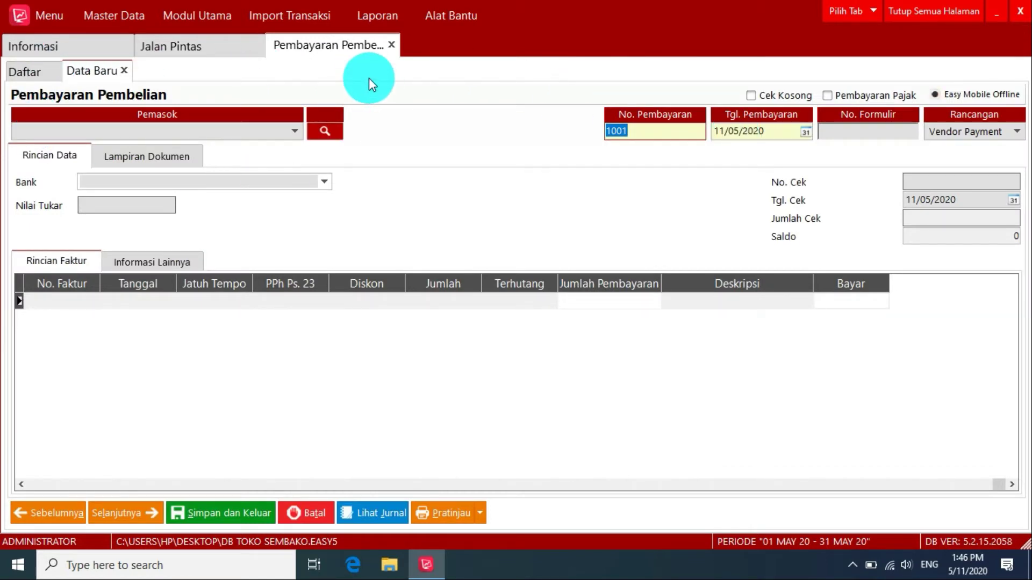
pyautogui.click(271, 130)
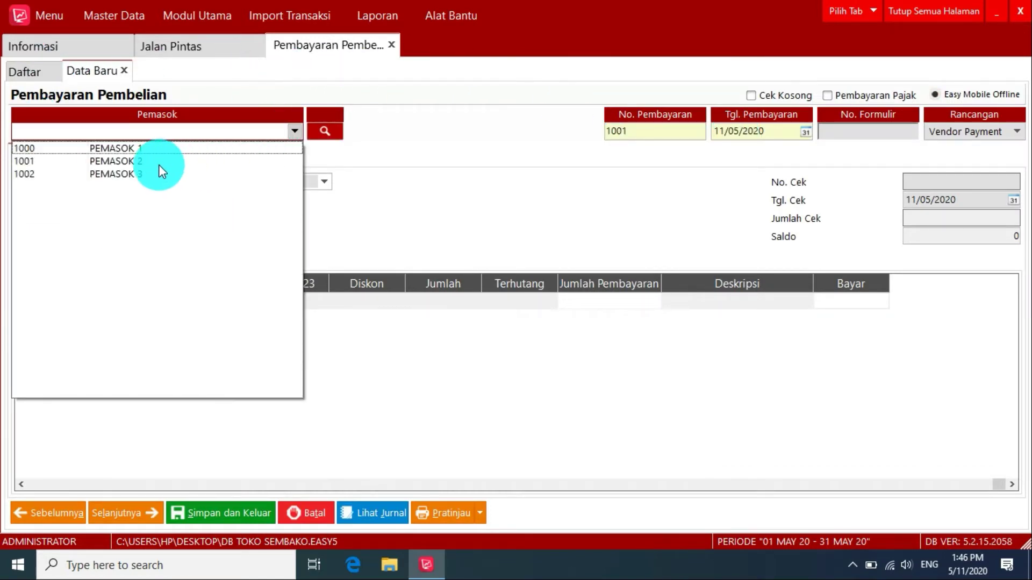
pyautogui.click(153, 160)
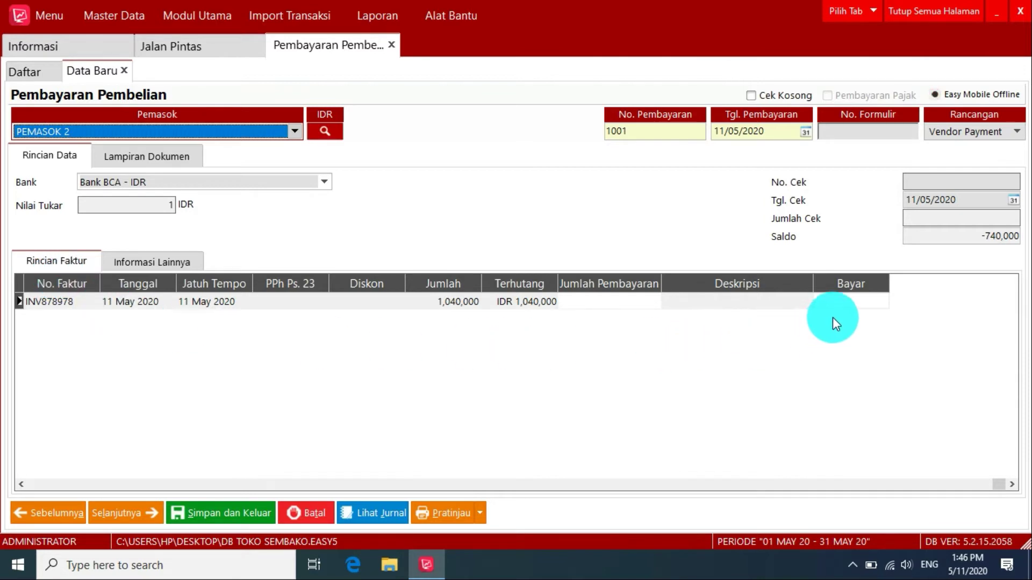
# Step: Mark the outstanding invoice of PEMASOK 2 for full payment of 1,040,000 from Bank BCA - IDR, and save and exit
pyautogui.click(850, 300)
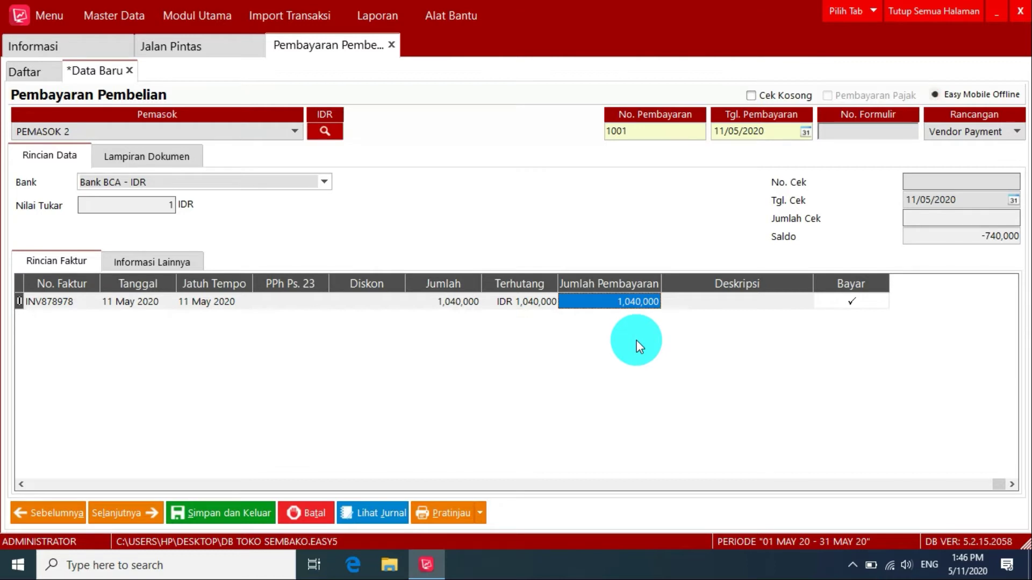
pyautogui.click(305, 182)
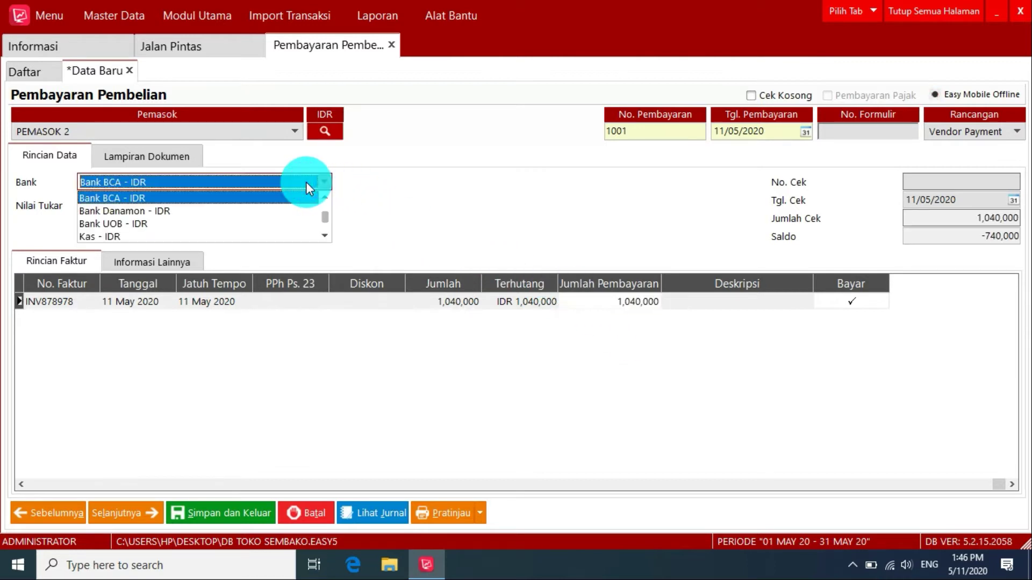
pyautogui.click(305, 182)
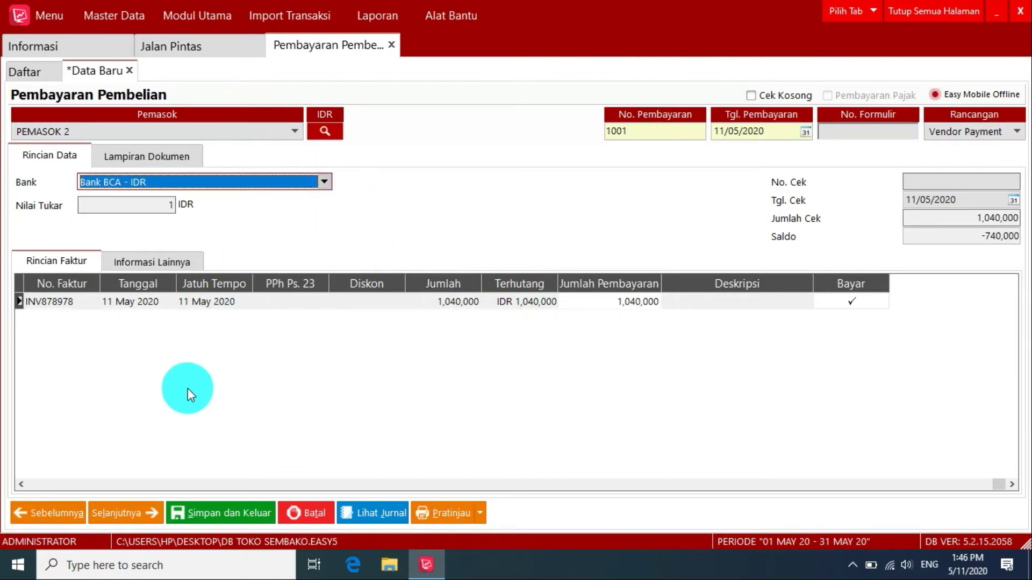
pyautogui.click(214, 514)
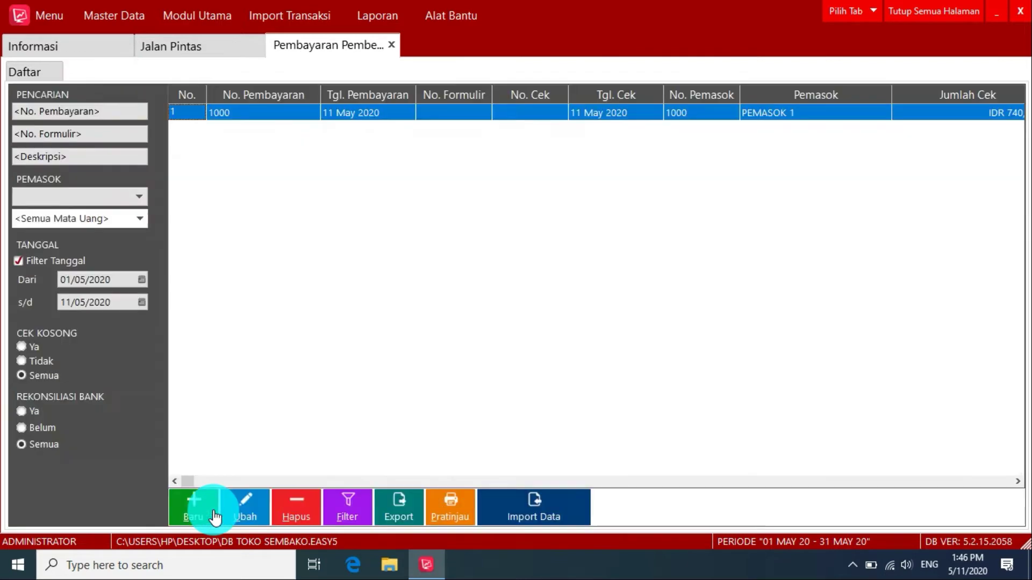
# Step: Close all pages and check the balances of PEMASOK 1 and PEMASOK 2 in the Pemasok master list
pyautogui.click(934, 10)
pyautogui.click(233, 47)
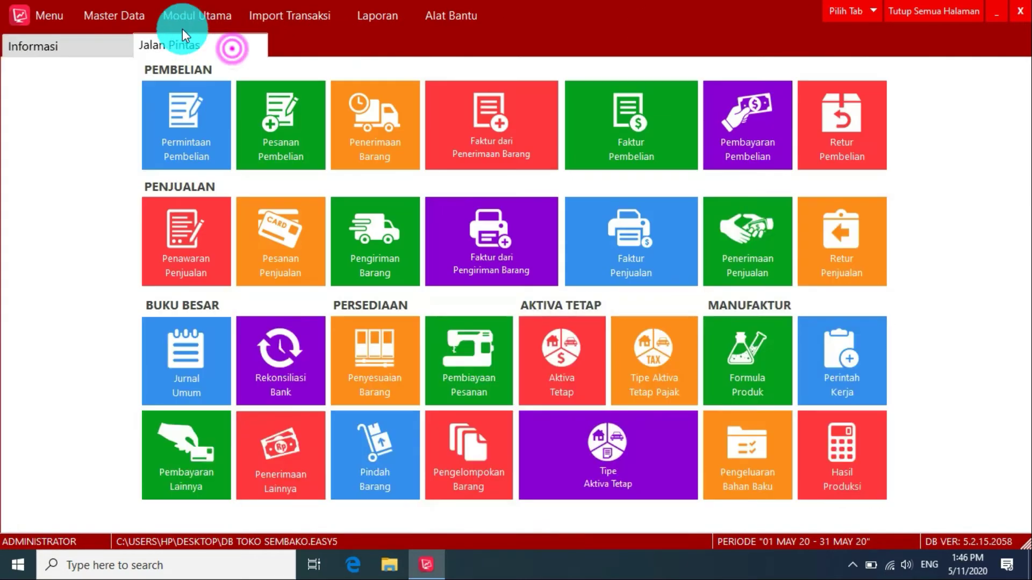
pyautogui.click(133, 13)
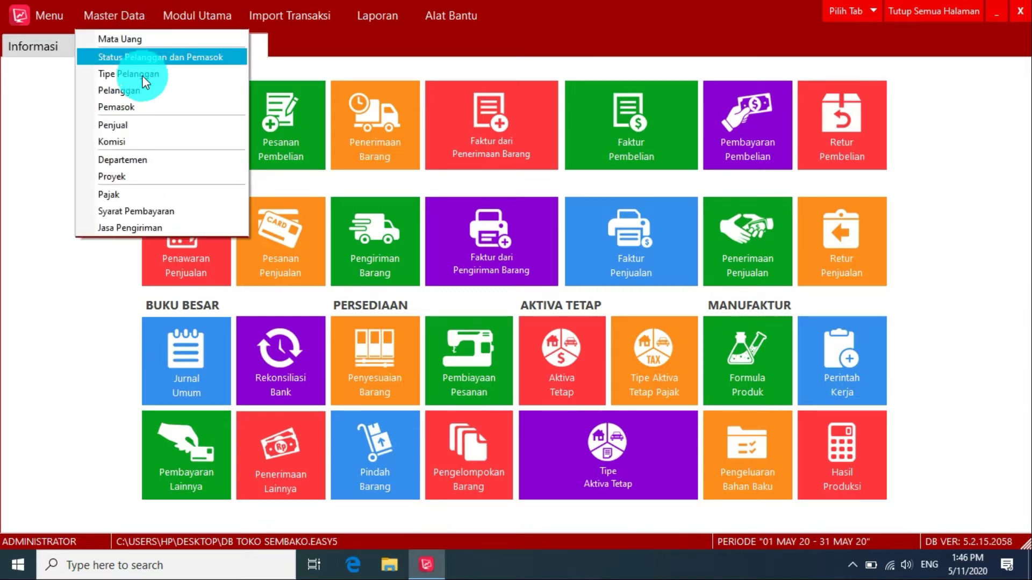
pyautogui.click(136, 106)
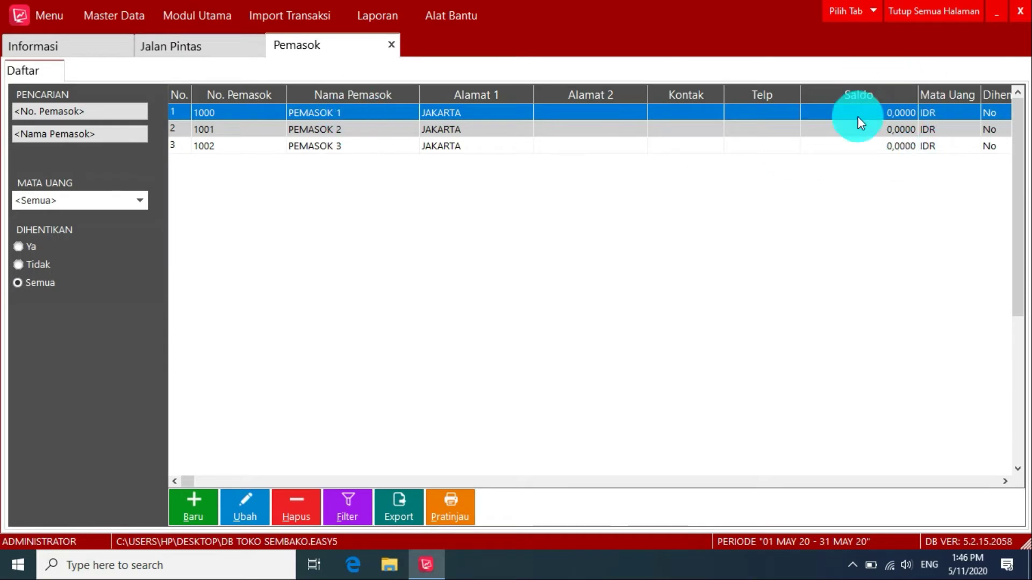
pyautogui.click(337, 132)
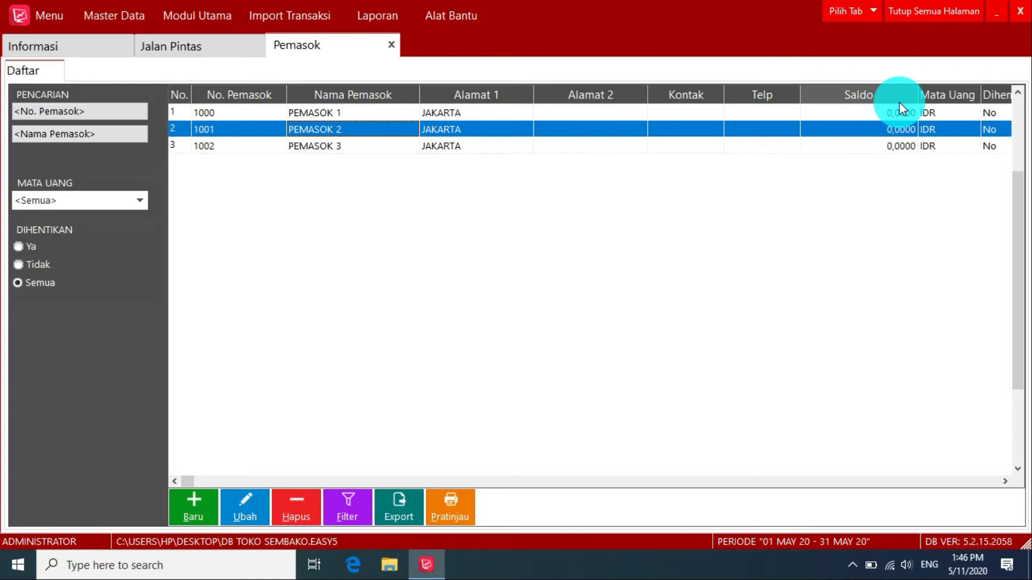
pyautogui.click(392, 44)
# Step: Generate the Pembelian Per Barang - Rincian purchase report for 11/05/2020 to 11/05/2020
pyautogui.click(382, 24)
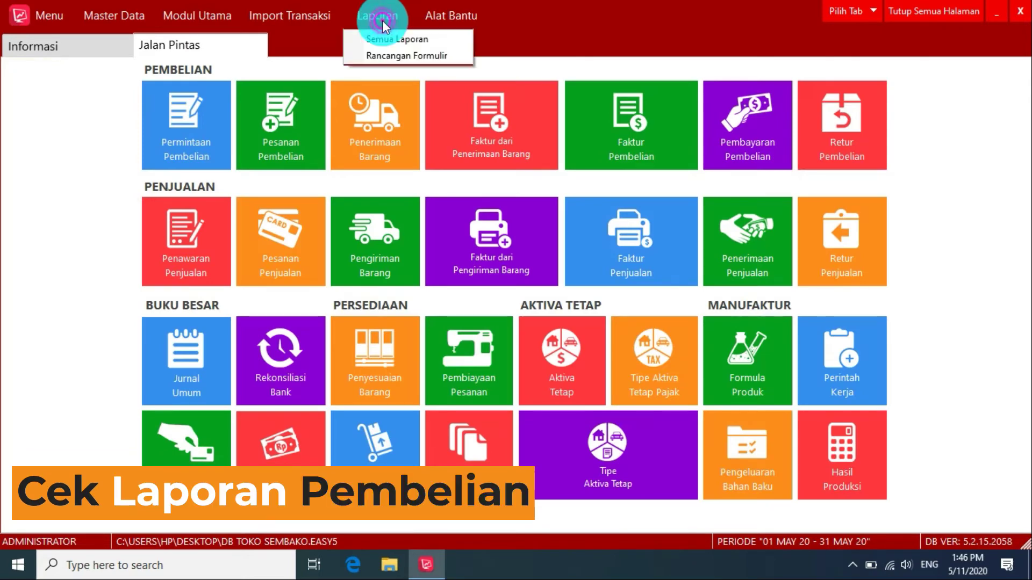
pyautogui.click(386, 38)
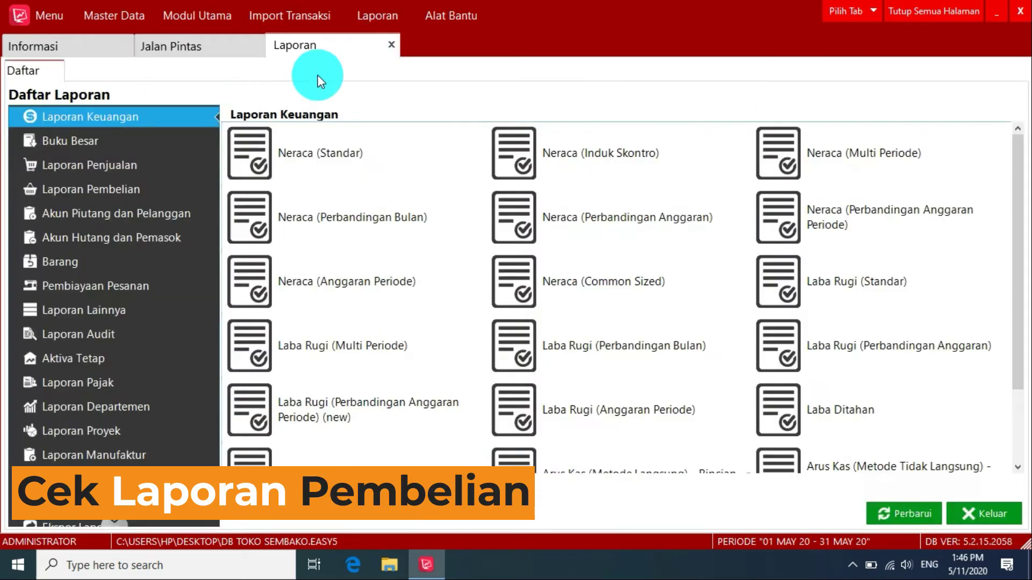
pyautogui.click(140, 190)
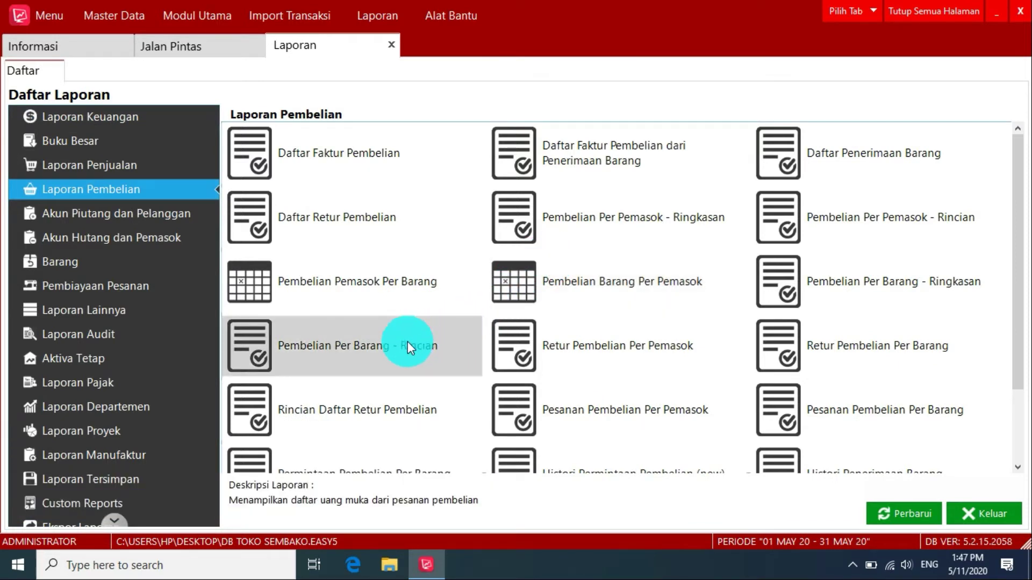
pyautogui.click(378, 351)
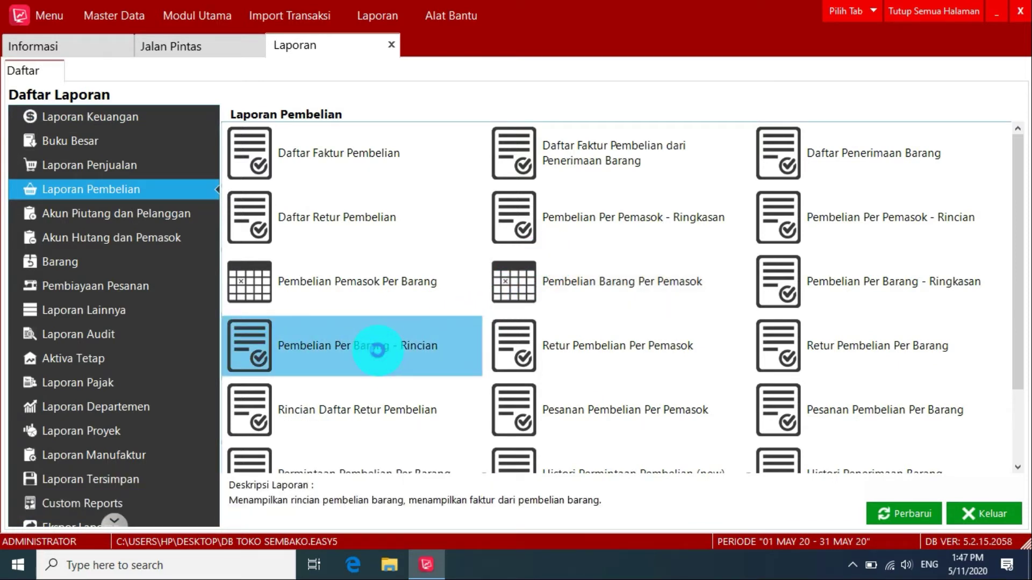
pyautogui.doubleClick(378, 350)
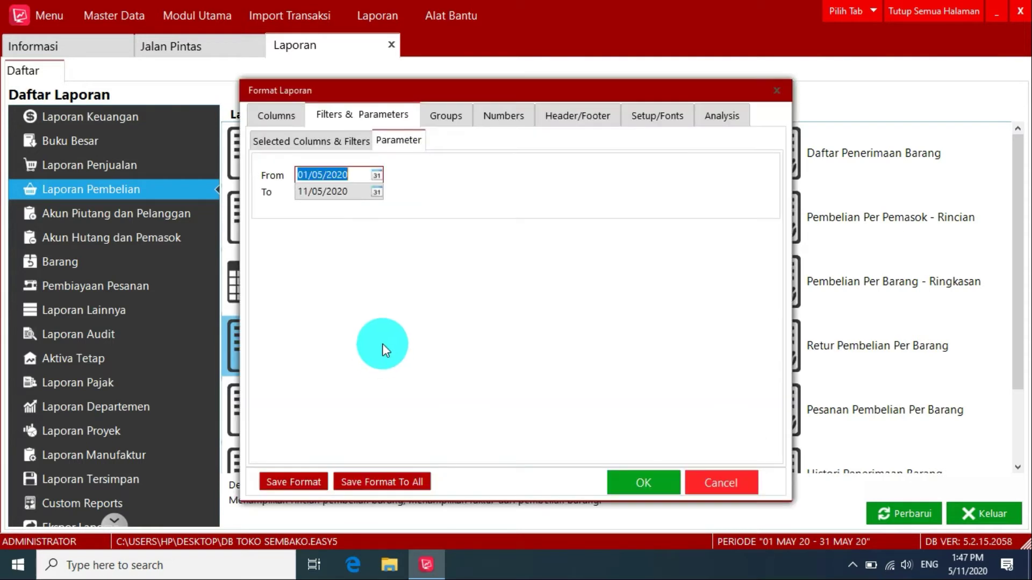
pyautogui.click(378, 177)
pyautogui.click(329, 247)
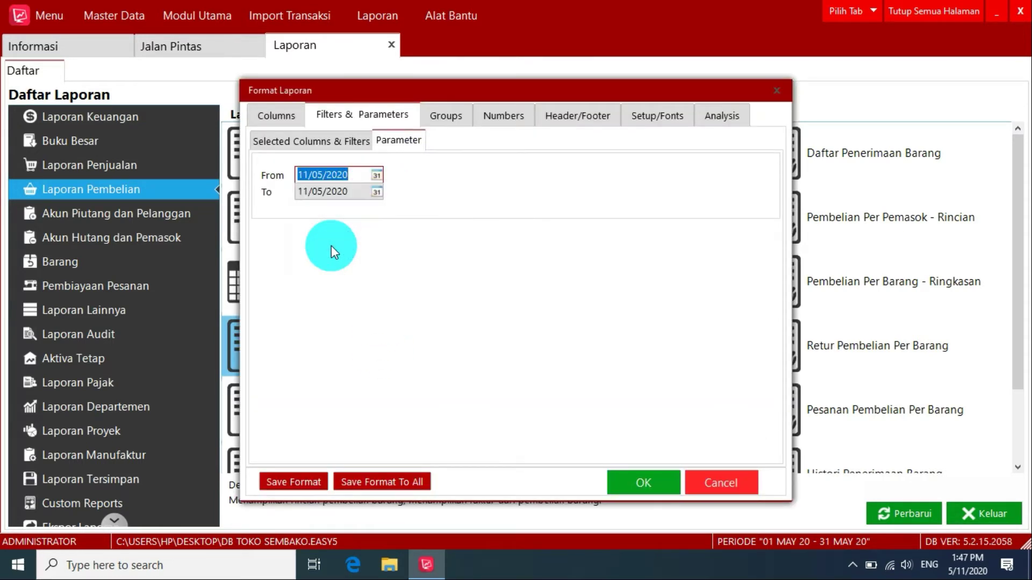
pyautogui.click(643, 483)
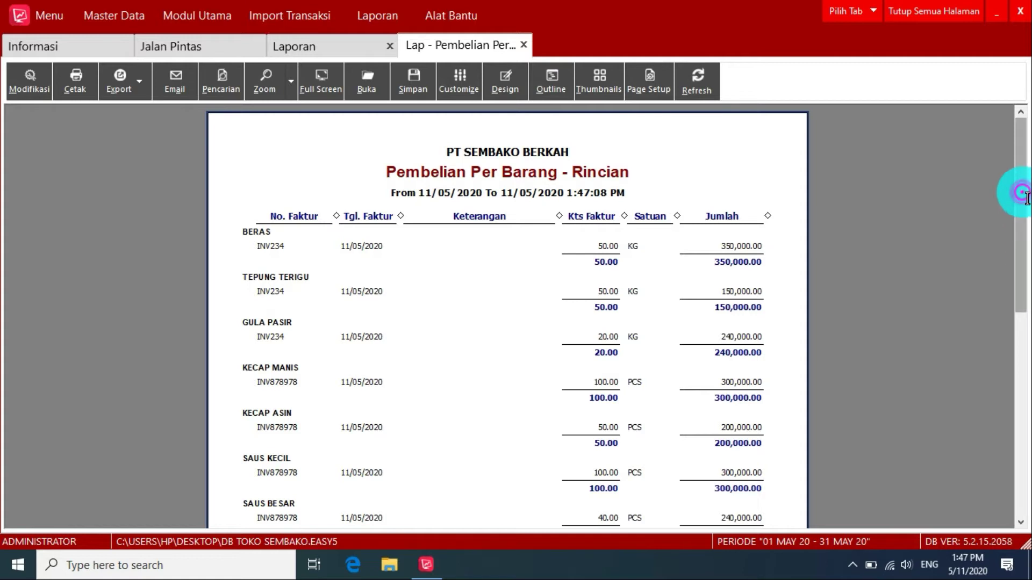
# Step: Review the purchased quantities and amounts per item down to the report's total, and close all pages
pyautogui.moveTo(1027, 198); pyautogui.dragTo(1029, 222)
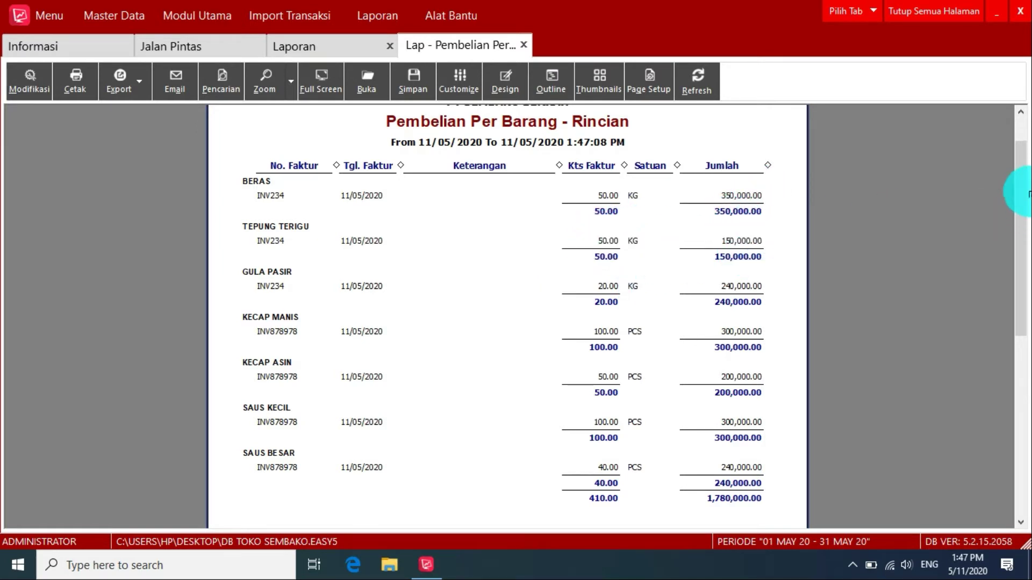
pyautogui.moveTo(1024, 185); pyautogui.dragTo(1013, 152)
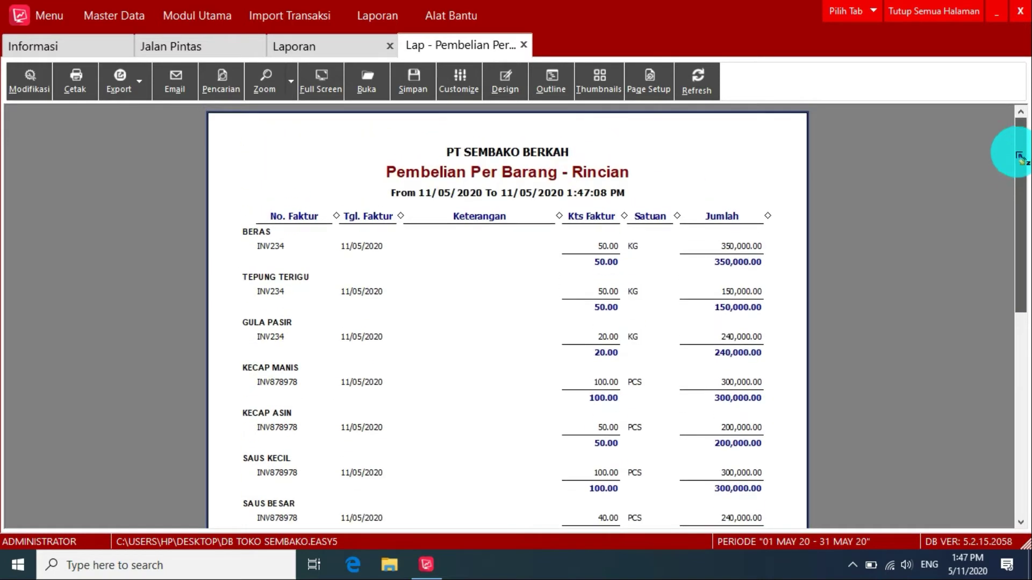
pyautogui.click(868, 20)
pyautogui.click(203, 46)
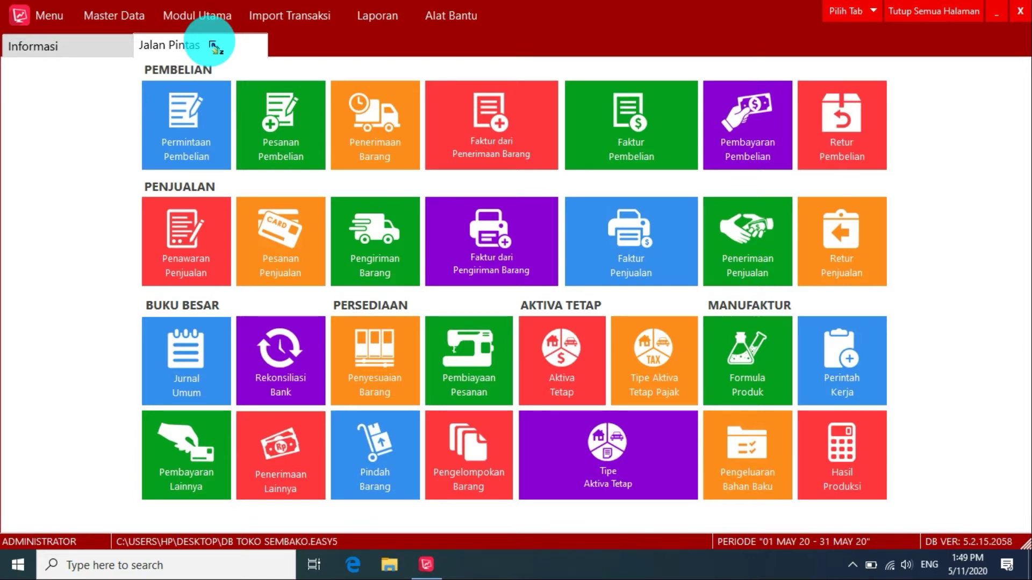
# Step: Start a new Faktur Penjualan for customer PEMBELIAN CASH
pyautogui.click(639, 264)
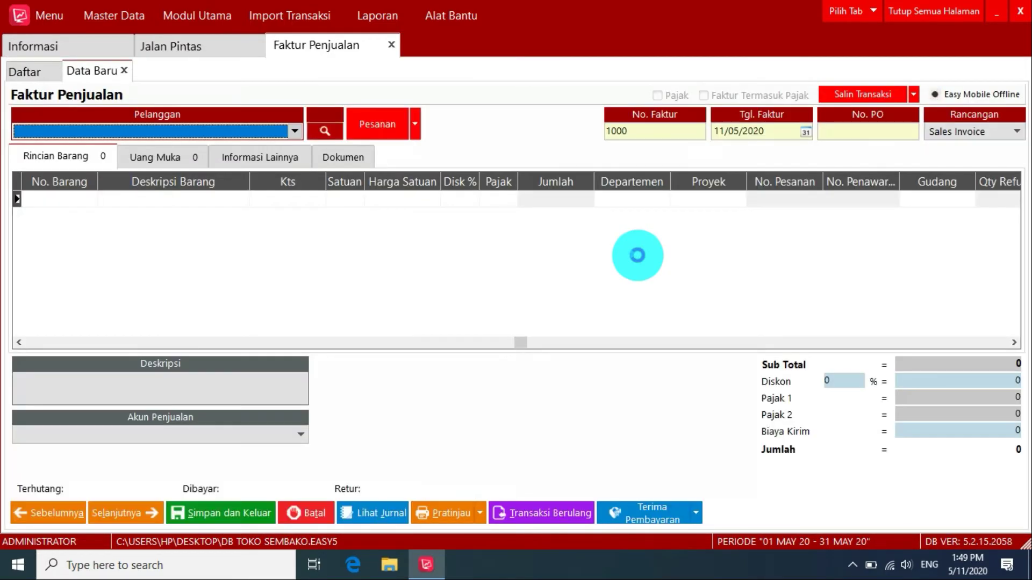
pyautogui.click(282, 131)
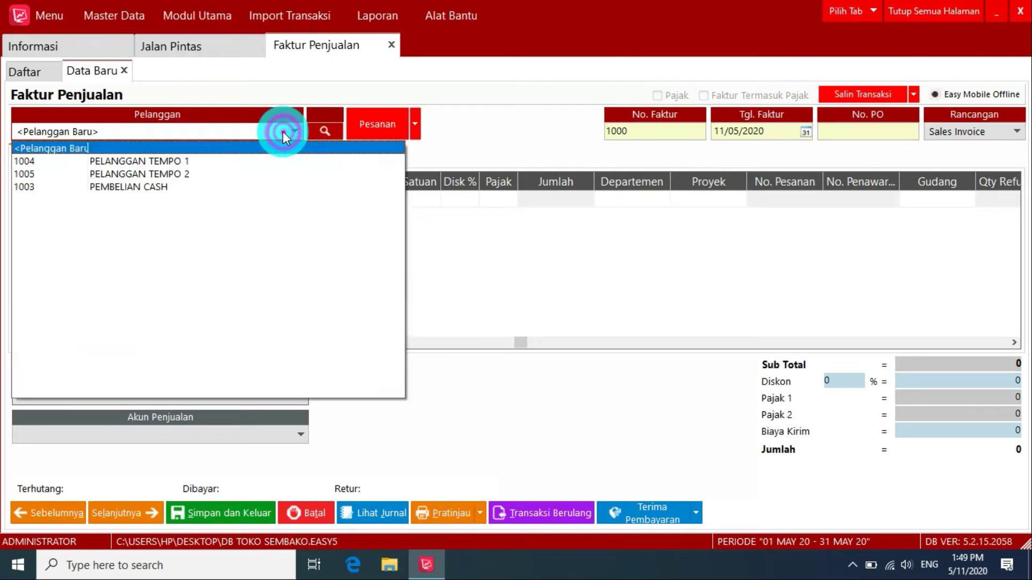
pyautogui.click(154, 188)
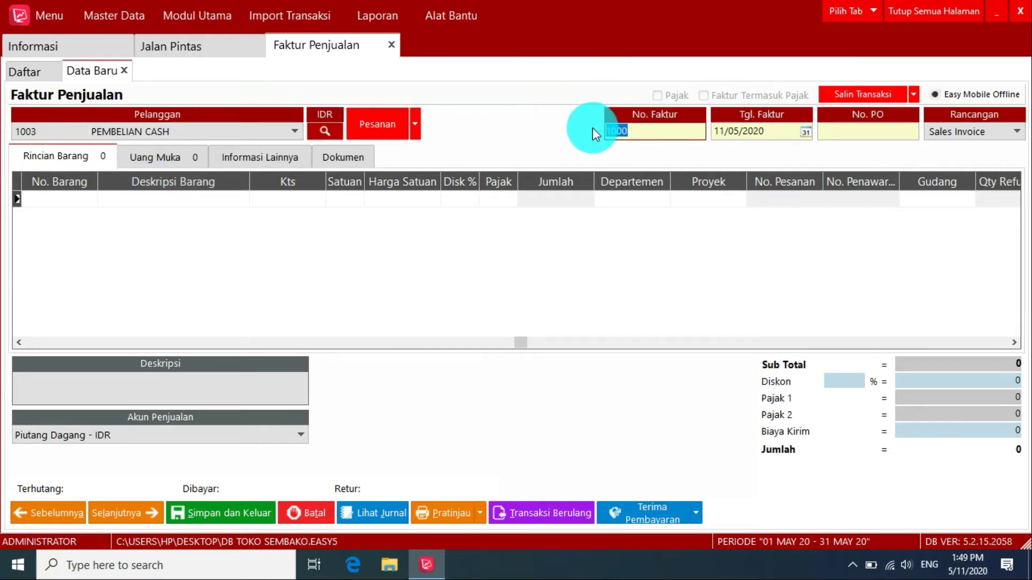
# Step: Add item BERAS to the sales invoice with a quantity of 2 KG and a unit price of 11,000
pyautogui.doubleClick(78, 200)
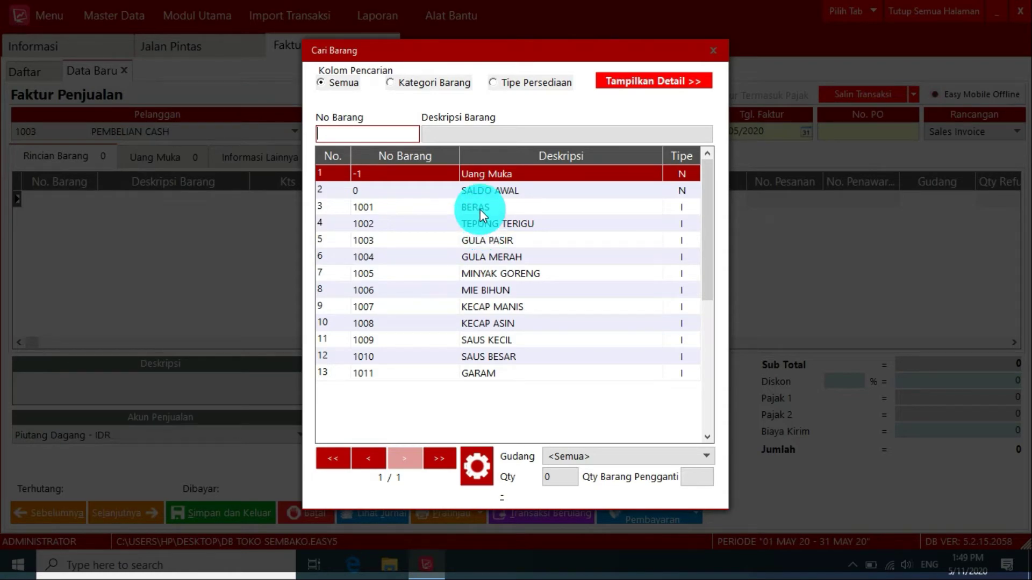
pyautogui.doubleClick(479, 209)
pyautogui.click(305, 199)
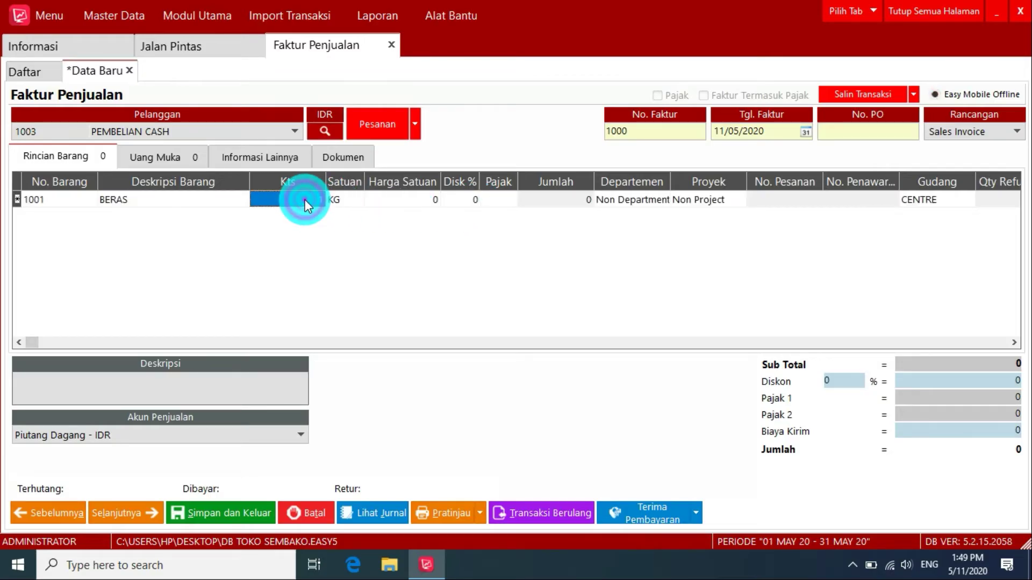
pyautogui.write('2')
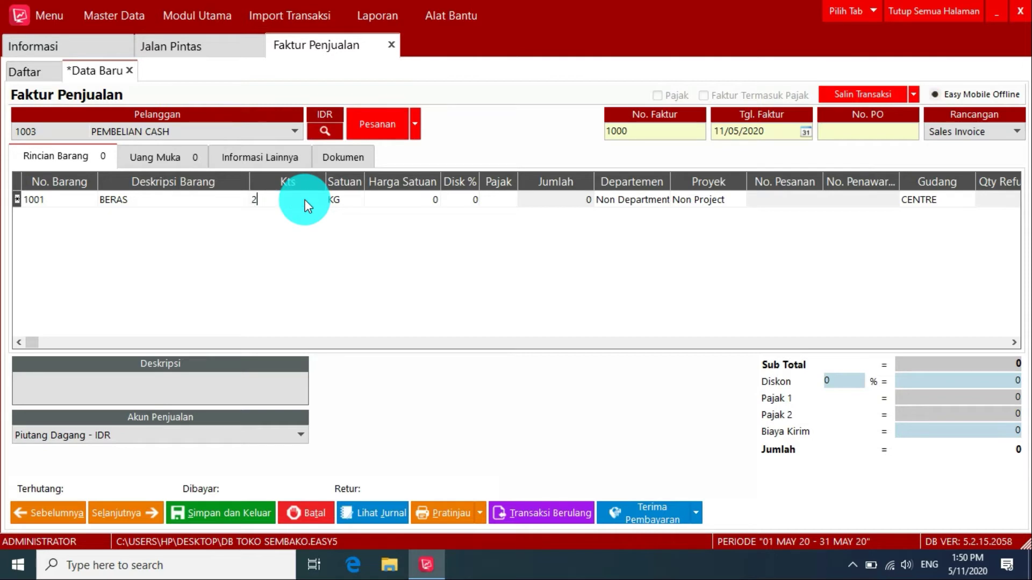
pyautogui.click(407, 202)
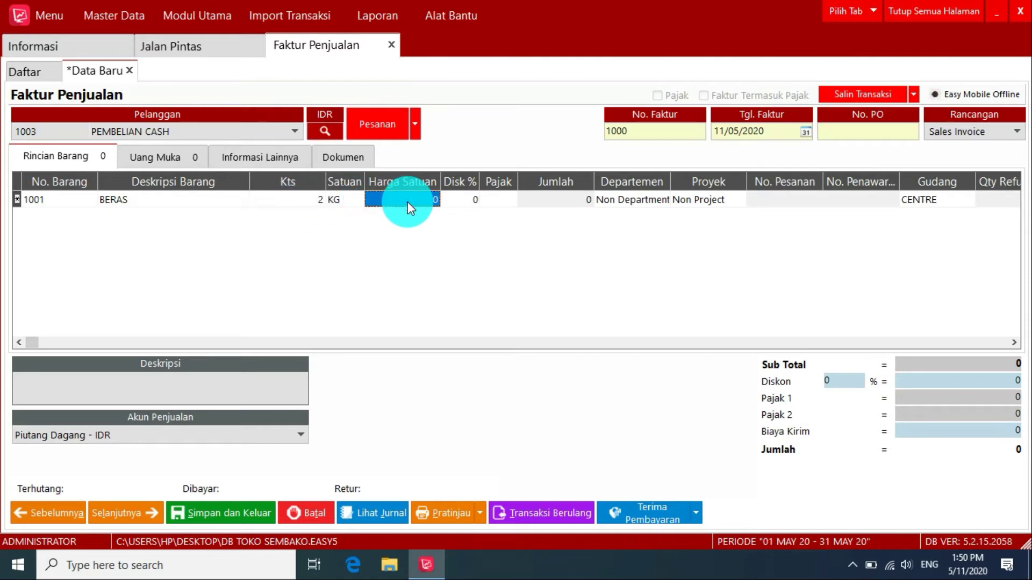
pyautogui.write('11')
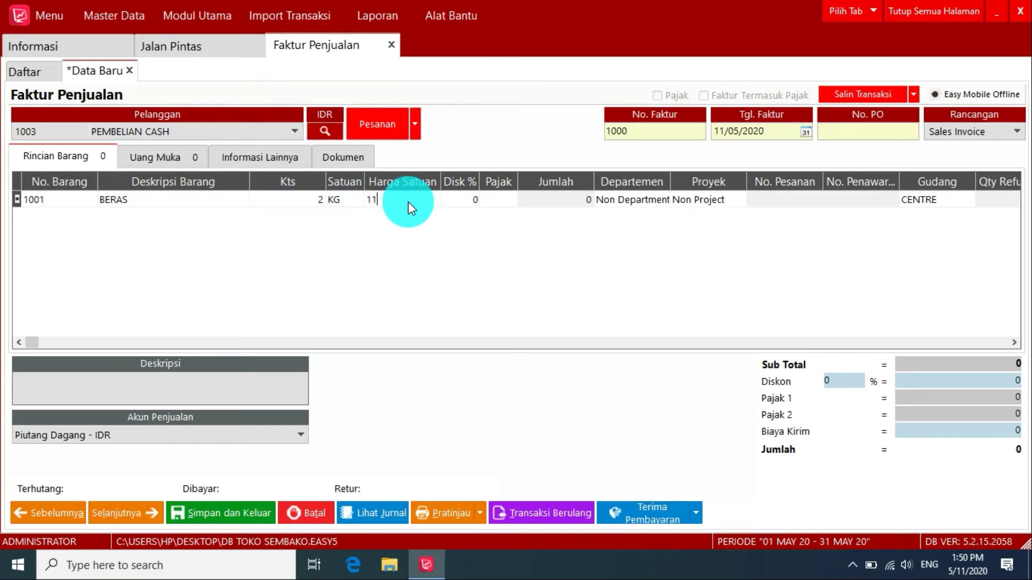
pyautogui.write('000')
pyautogui.hotkey('ctrl', 'a')
pyautogui.press('Return')
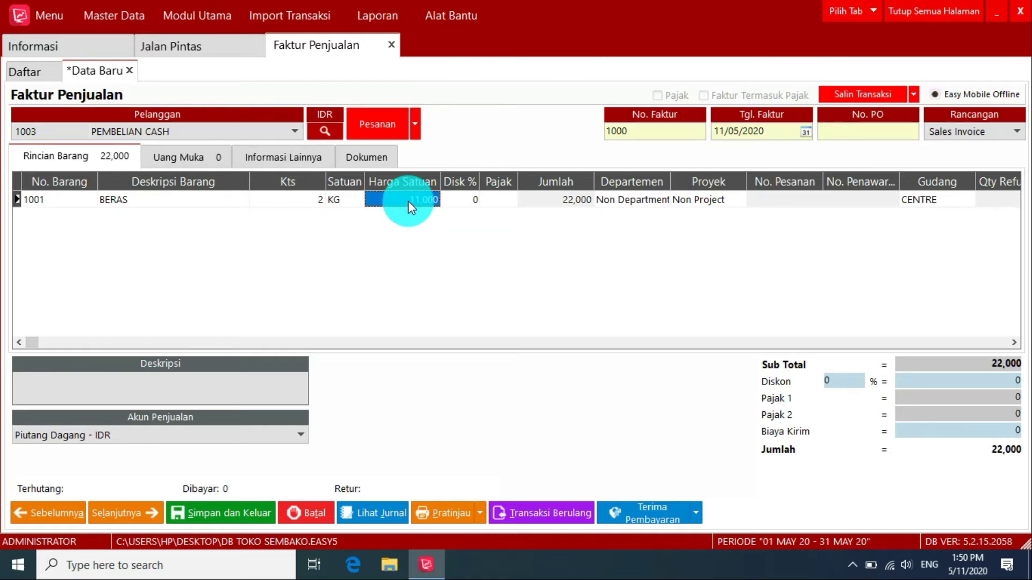
# Step: Add item GULA PASIR as the second invoice line with a quantity of 2 KG and a unit price of 16,000
pyautogui.press('Down')
pyautogui.doubleClick(78, 216)
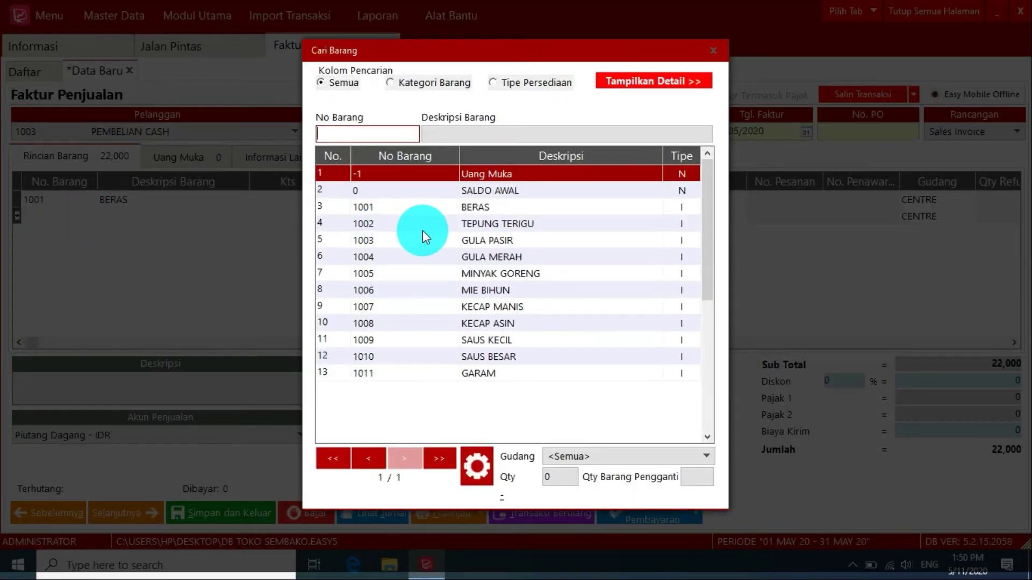
pyautogui.doubleClick(501, 238)
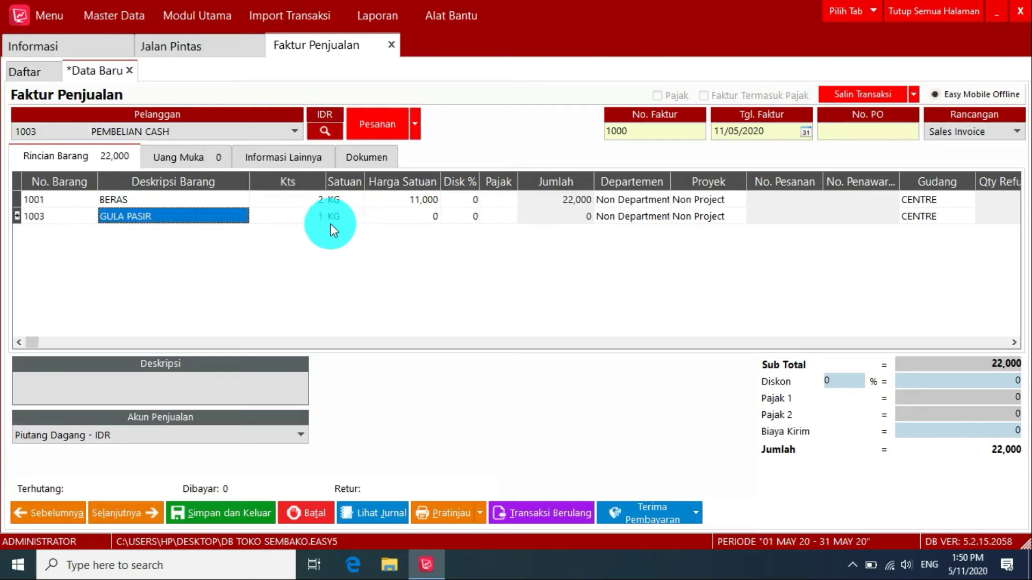
pyautogui.click(315, 217)
pyautogui.write('2')
pyautogui.click(387, 220)
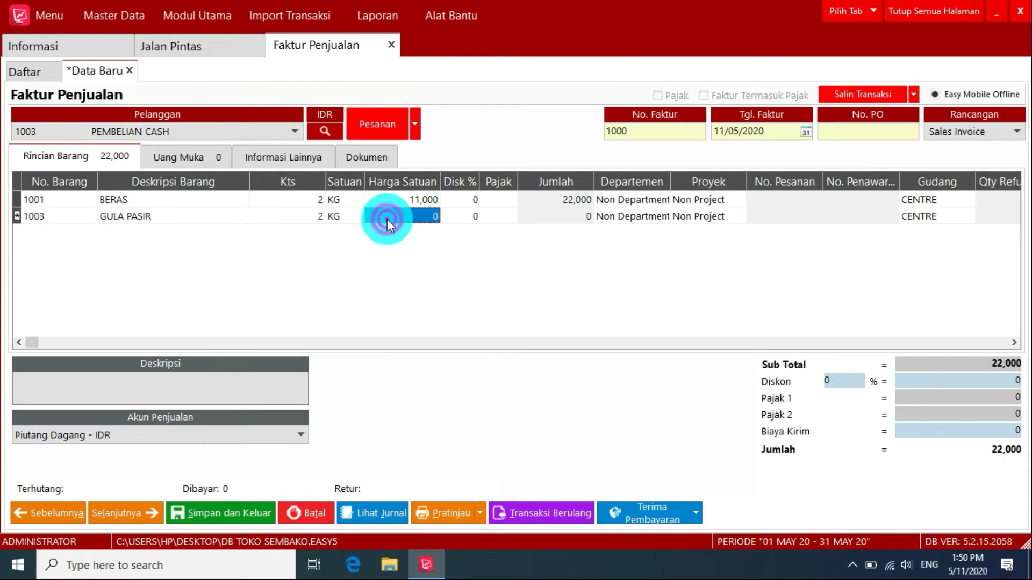
pyautogui.write('16000')
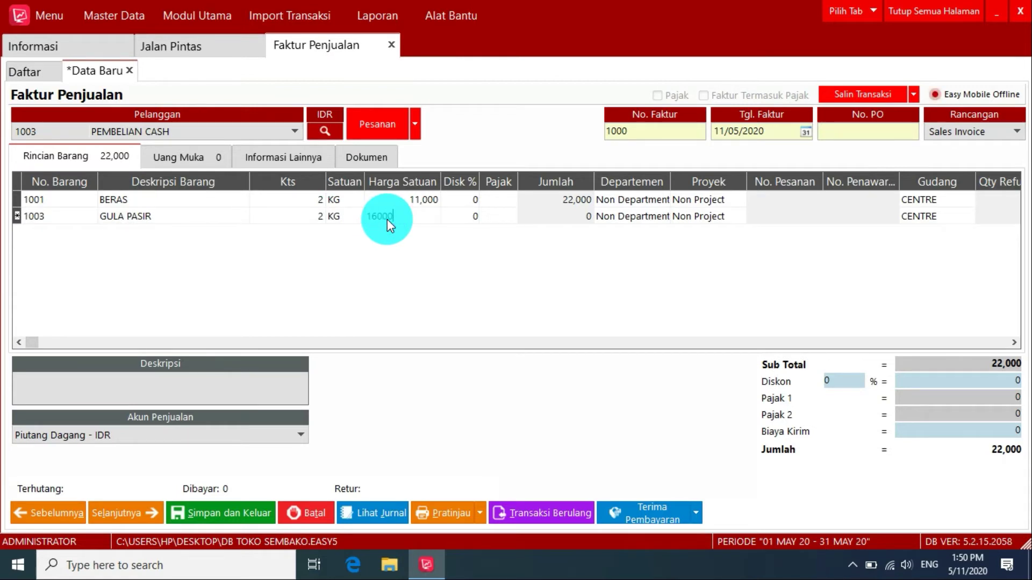
pyautogui.press('Return')
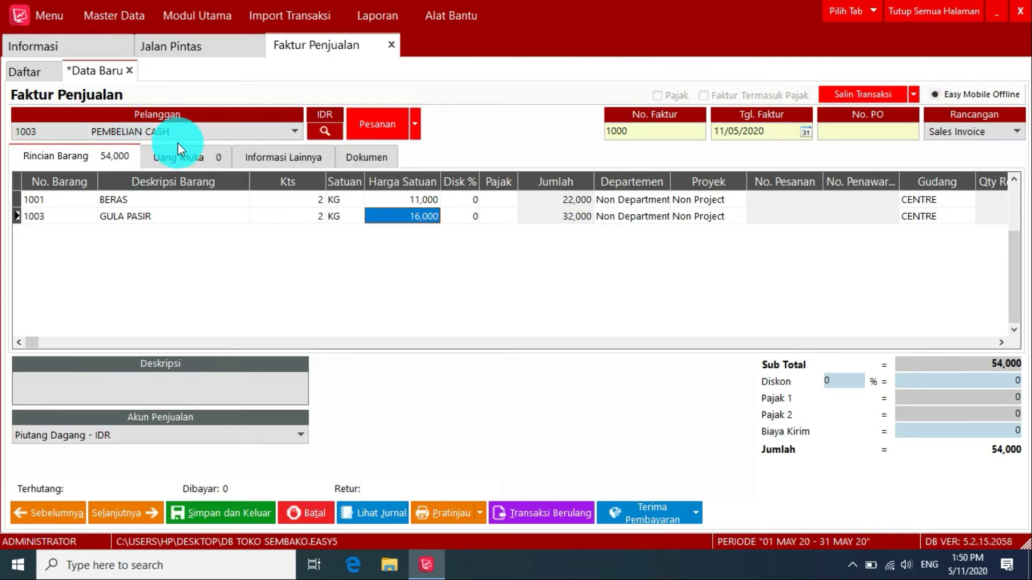
# Step: Enter the buyer's name as the invoice description and check the invoice's print preview
pyautogui.click(93, 379)
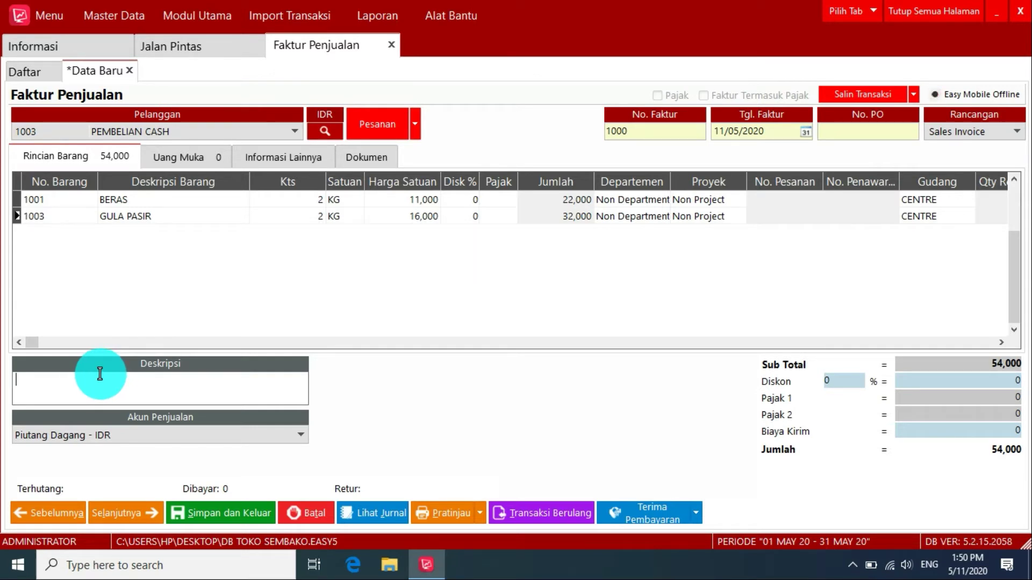
pyautogui.write('PAK IVAN')
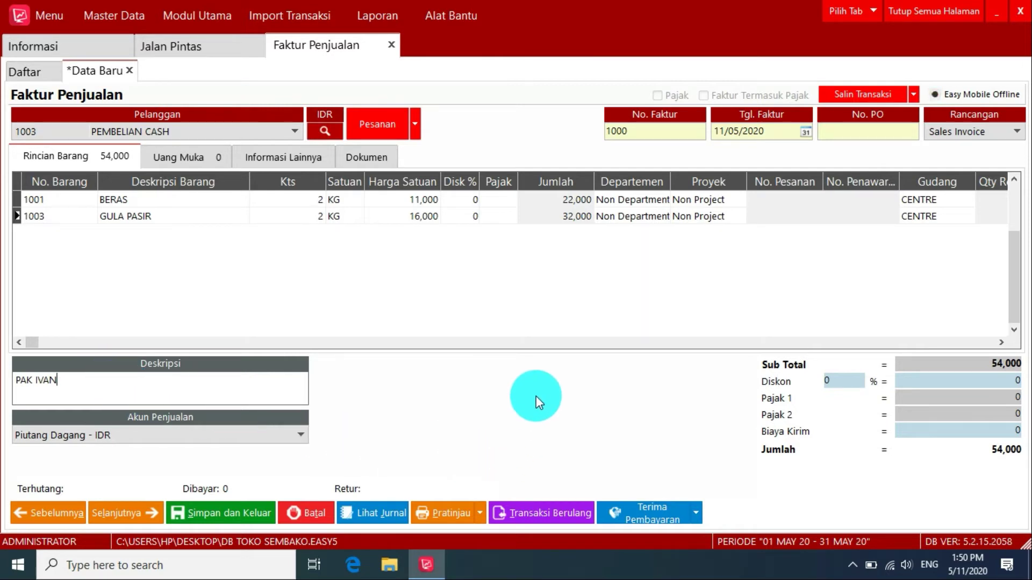
pyautogui.click(444, 513)
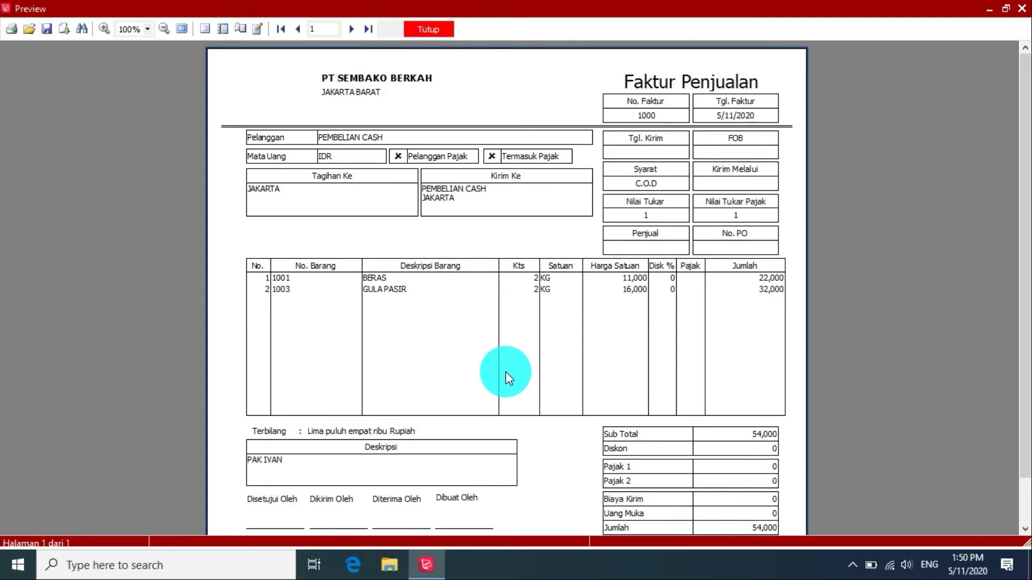
pyautogui.click(434, 31)
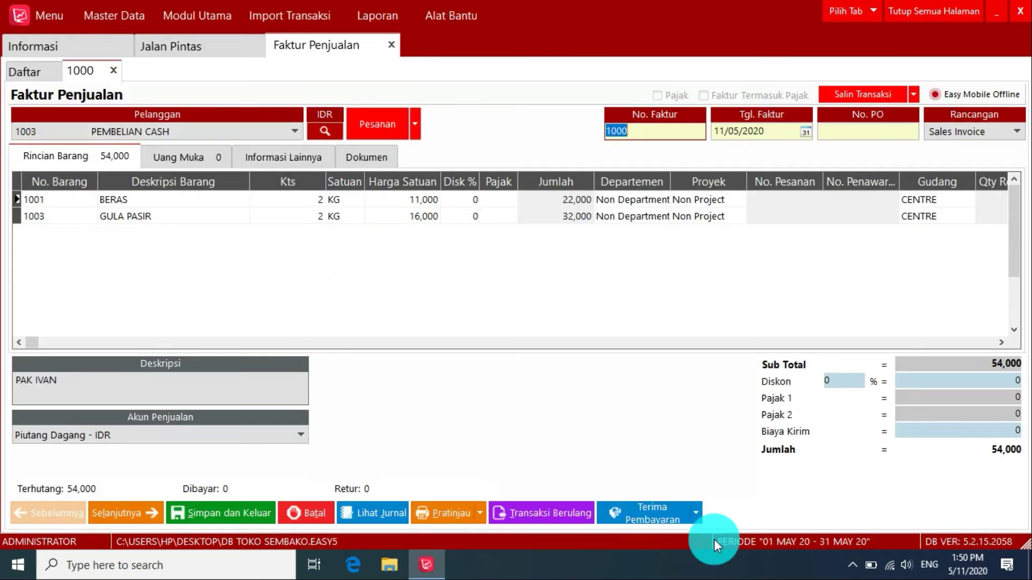
# Step: Start a payment receipt from the sales invoice and set its bank to Kas - IDR
pyautogui.click(656, 511)
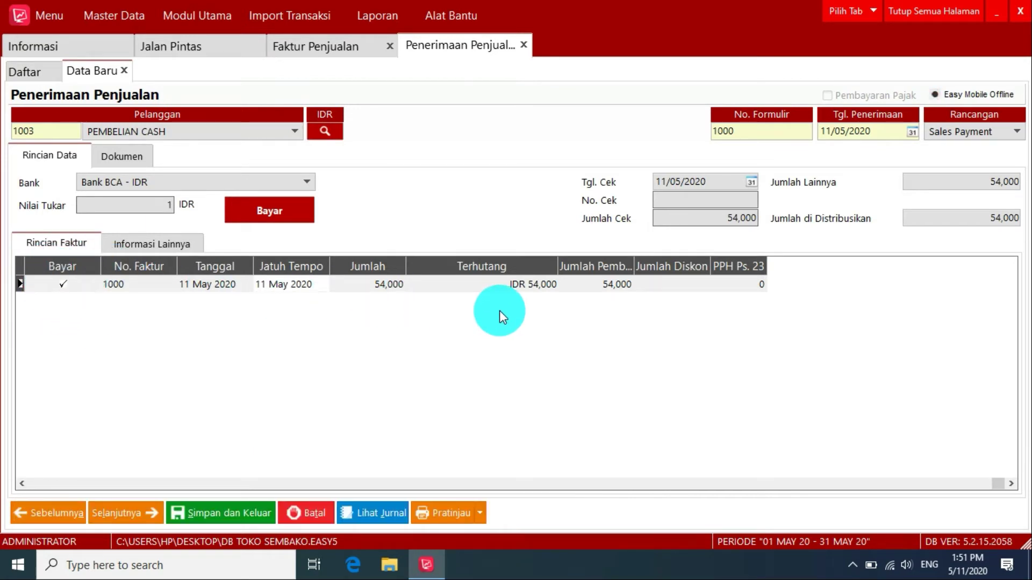
pyautogui.click(306, 182)
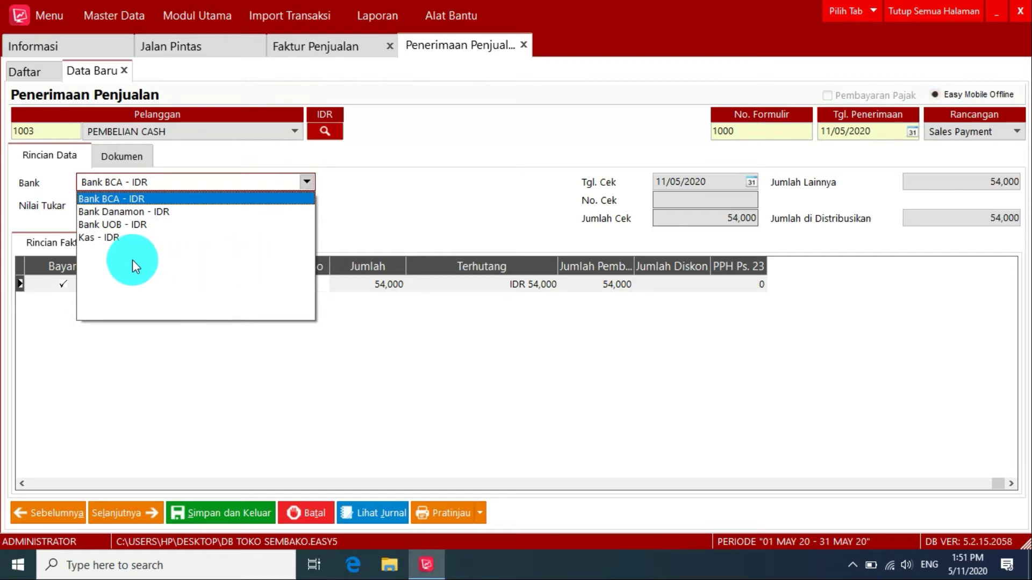
pyautogui.click(118, 237)
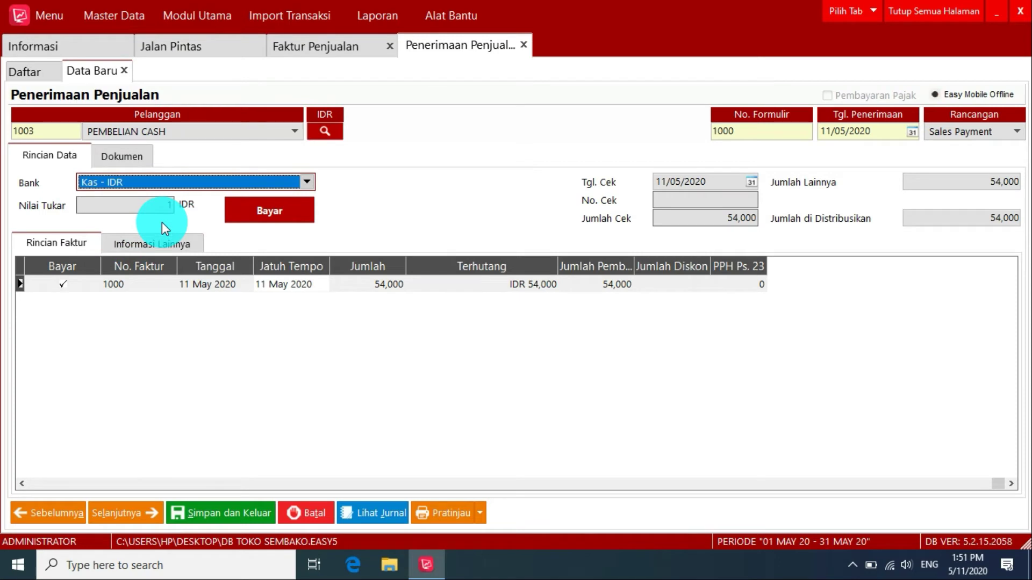
# Step: Preview the Penerimaan Penjualan receipt, then save it and close all pages
pyautogui.click(440, 515)
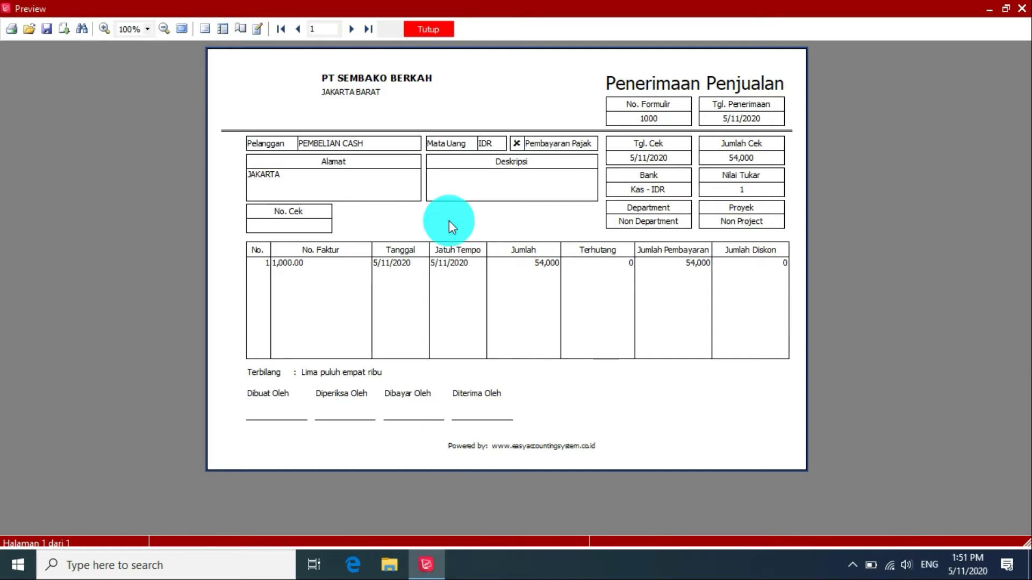
pyautogui.click(424, 30)
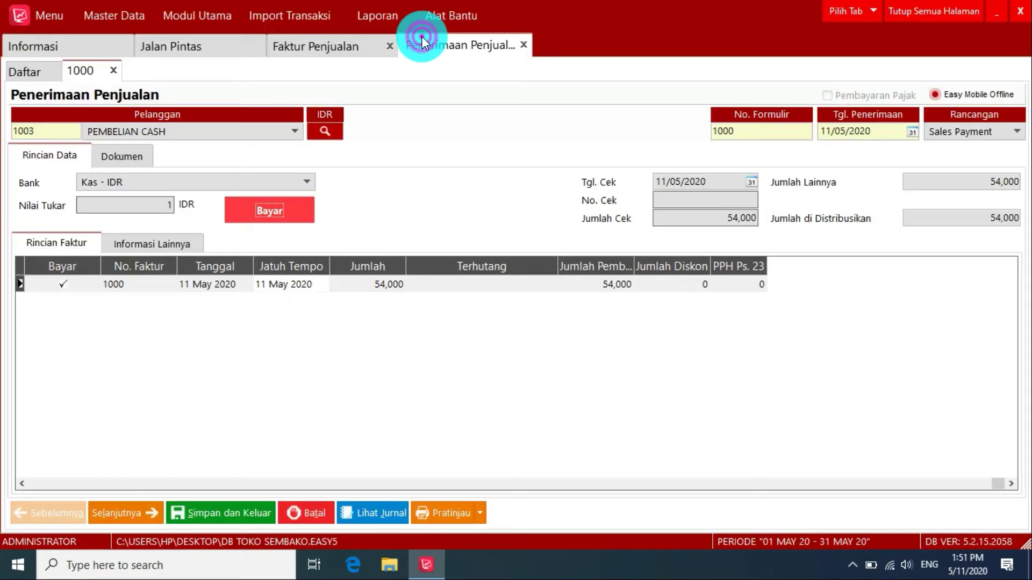
pyautogui.click(215, 515)
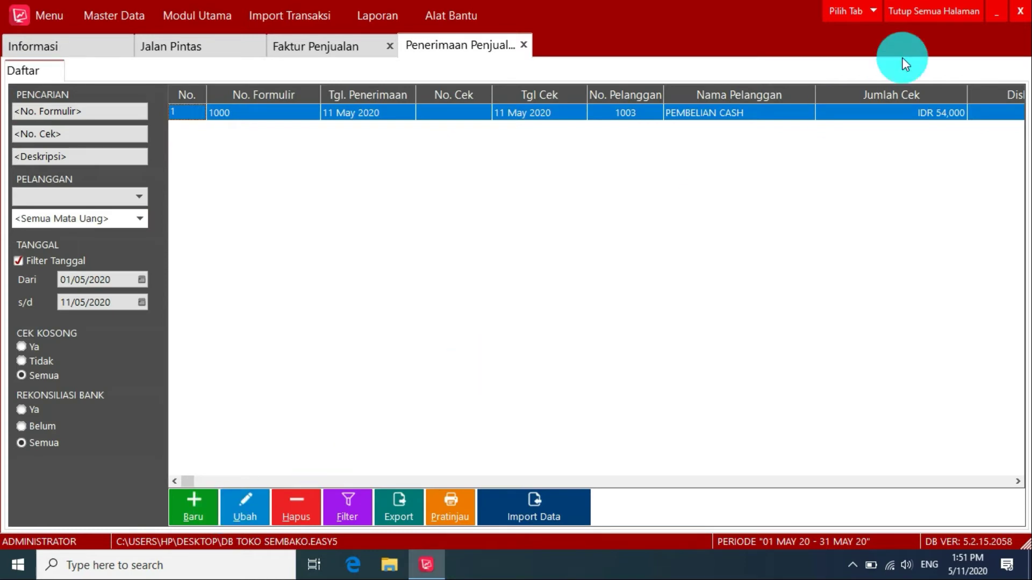
pyautogui.click(913, 18)
# Step: Start a new Pesanan Penjualan for customer PELANGGAN TEMPO 1
pyautogui.click(212, 45)
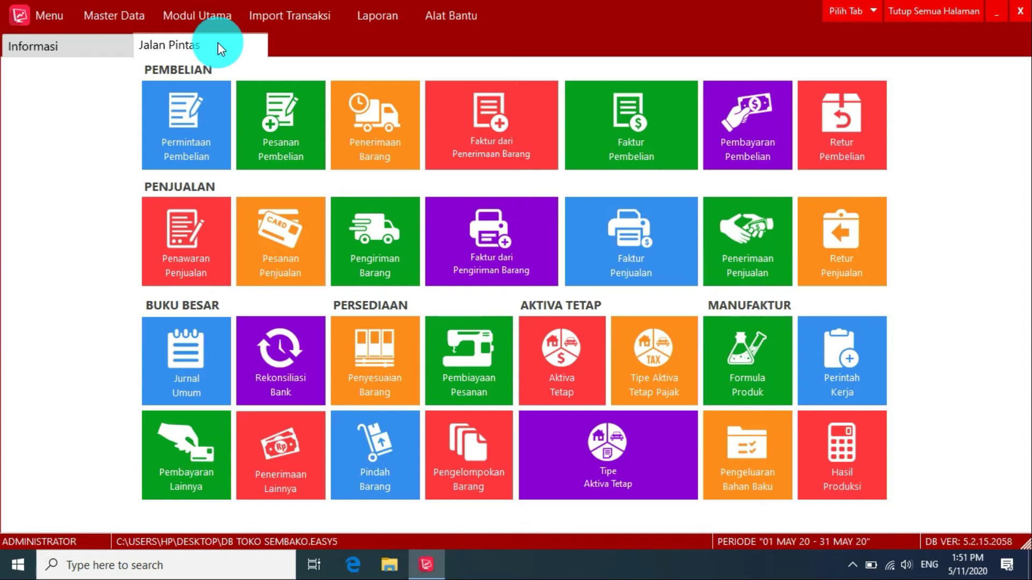
pyautogui.click(290, 250)
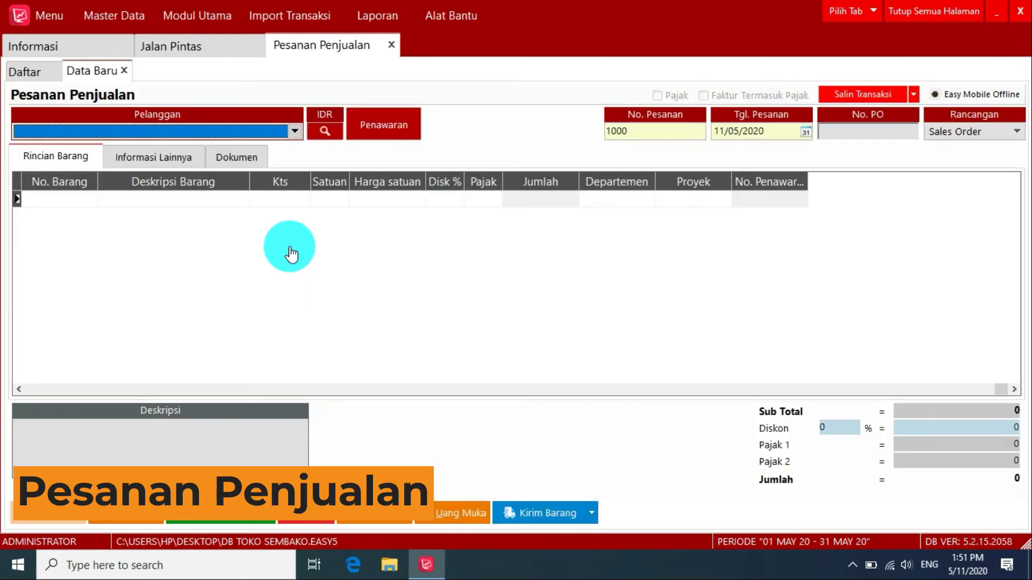
pyautogui.click(293, 129)
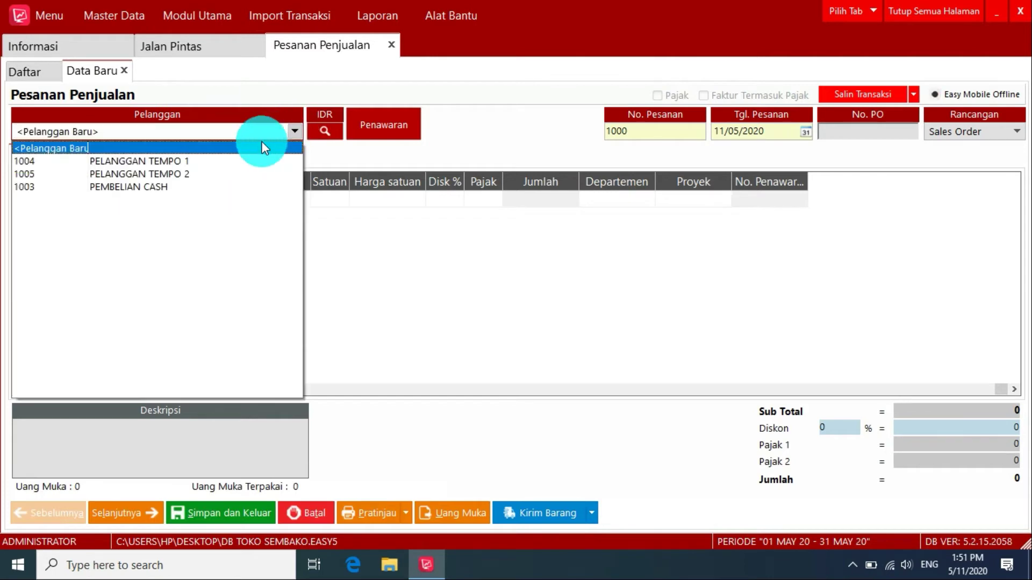
pyautogui.click(167, 161)
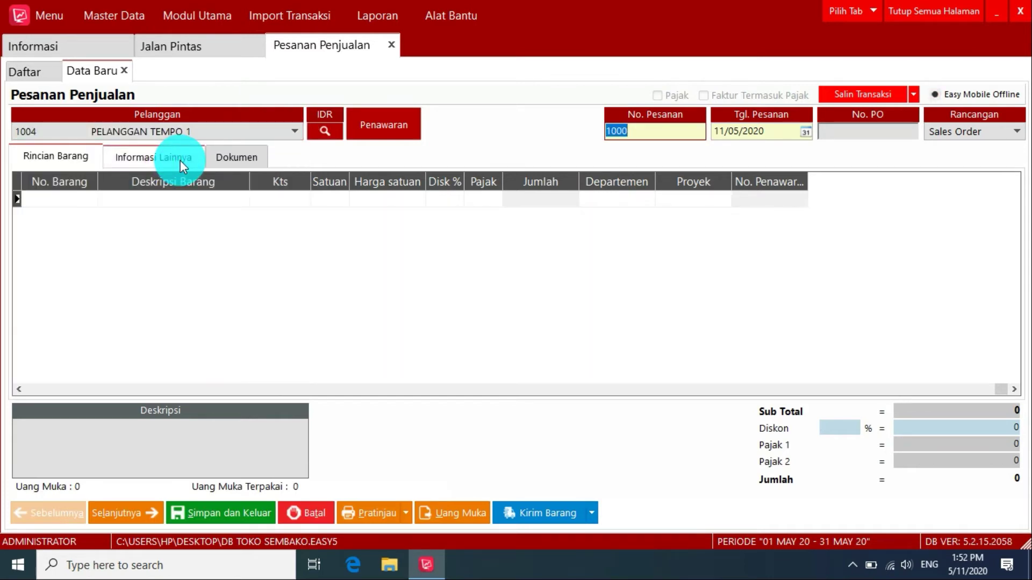
# Step: Add item KECAP MANIS to the sales order with a quantity of 10 PCS and a unit price of 6,000
pyautogui.doubleClick(69, 200)
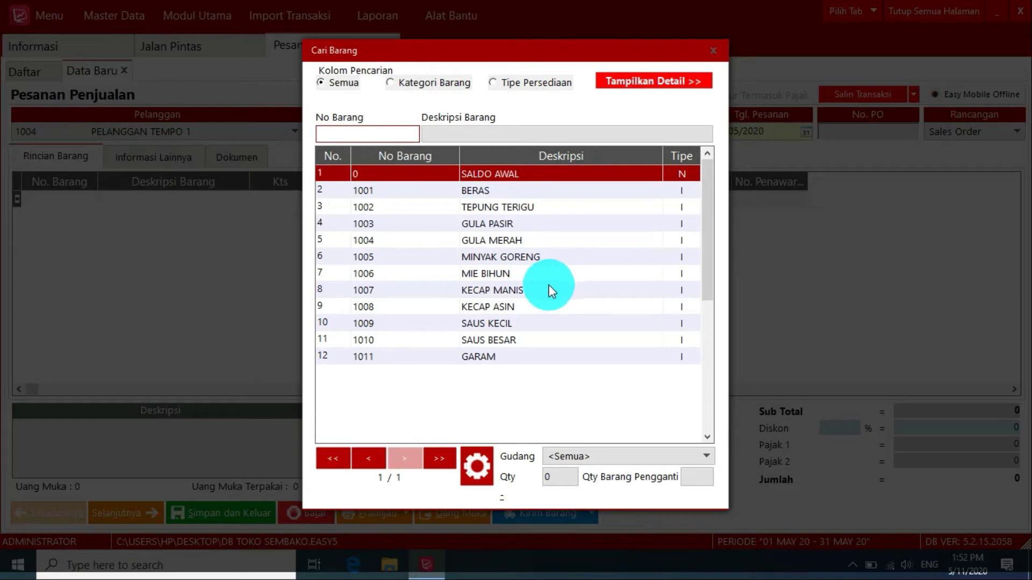
pyautogui.click(511, 290)
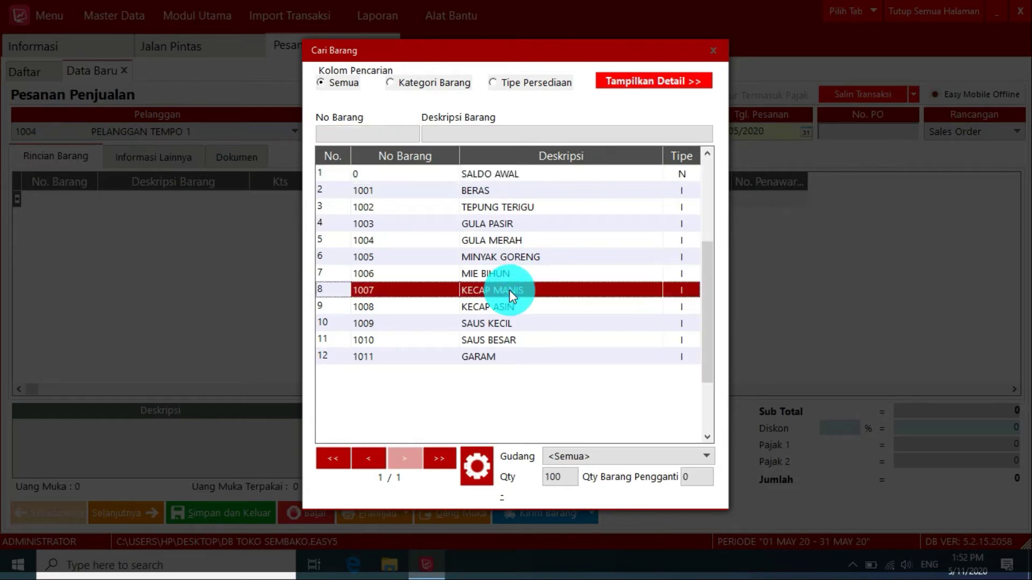
pyautogui.doubleClick(509, 289)
pyautogui.click(281, 202)
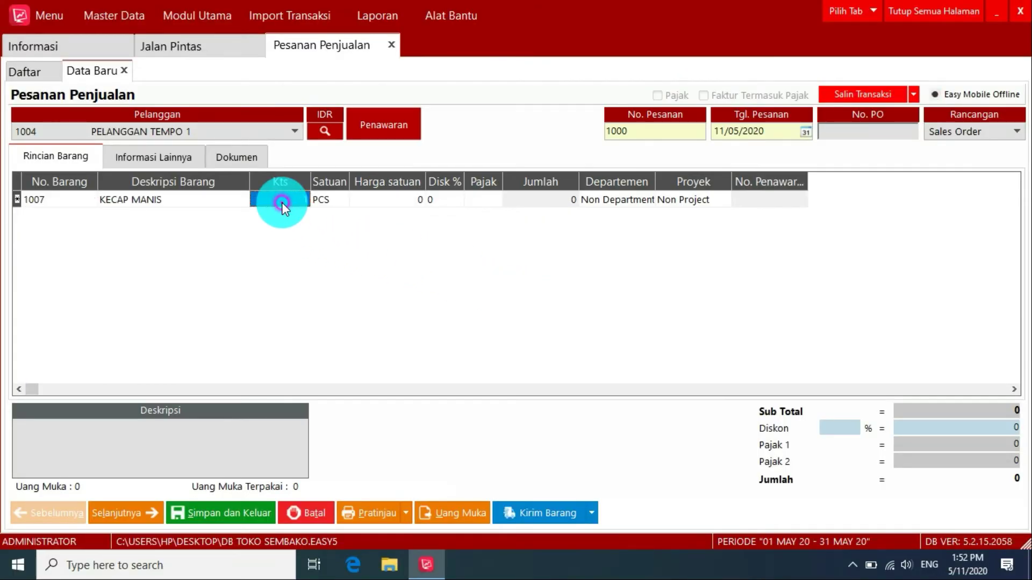
pyautogui.write('10')
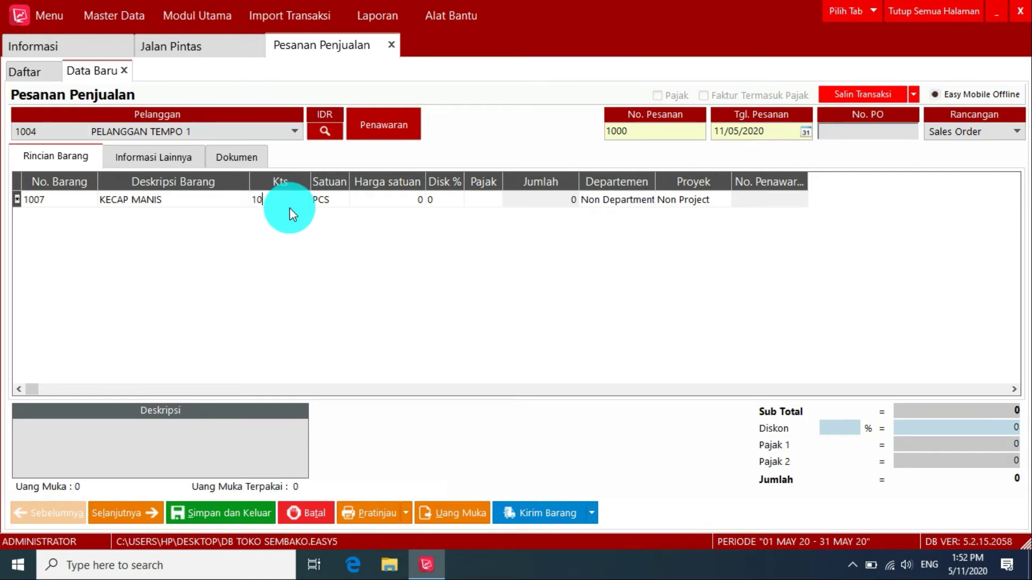
pyautogui.click(375, 200)
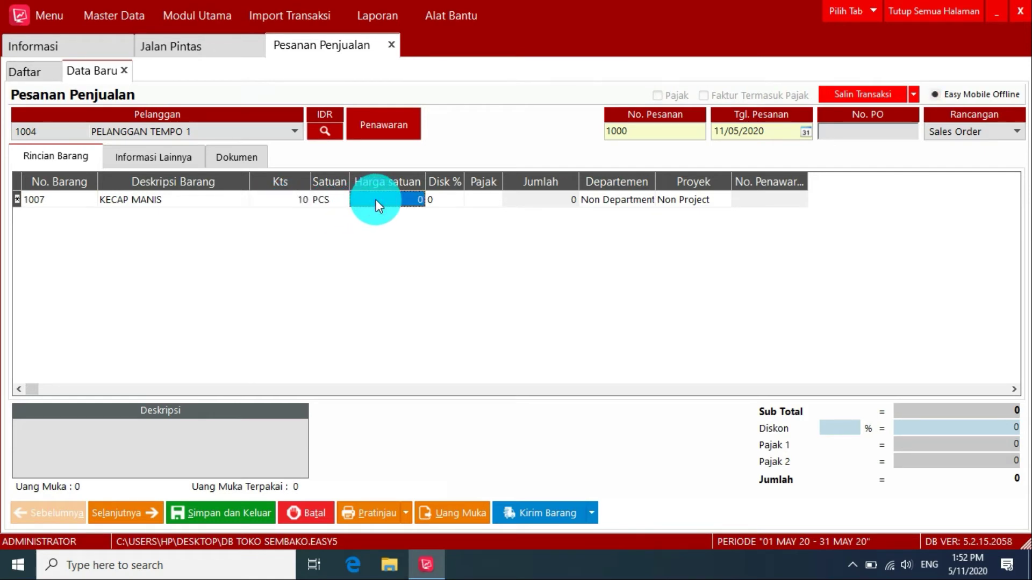
pyautogui.write('50')
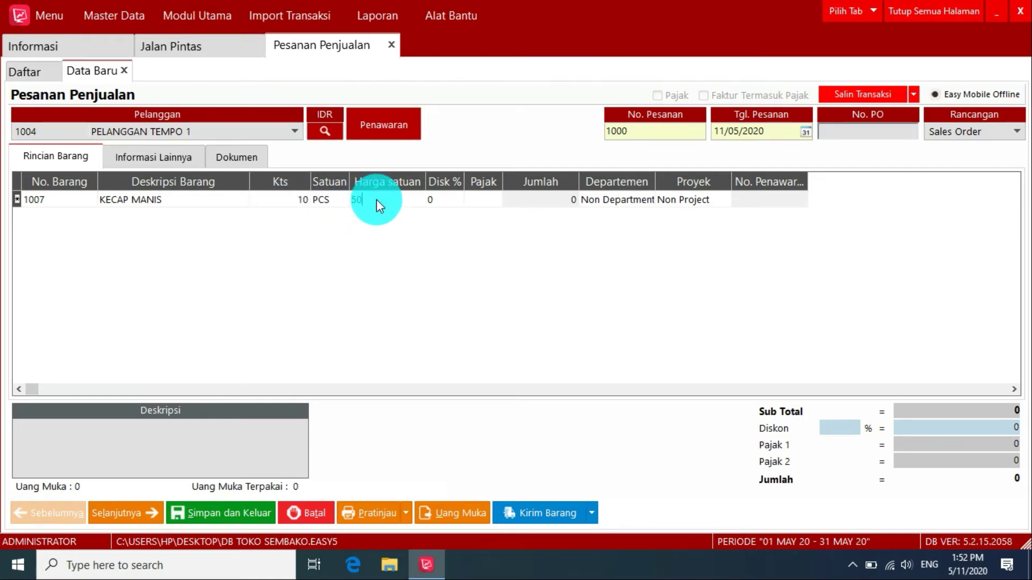
pyautogui.press('BackSpace')
pyautogui.press('BackSpace')
pyautogui.press('BackSpace')
pyautogui.doubleClick(376, 198)
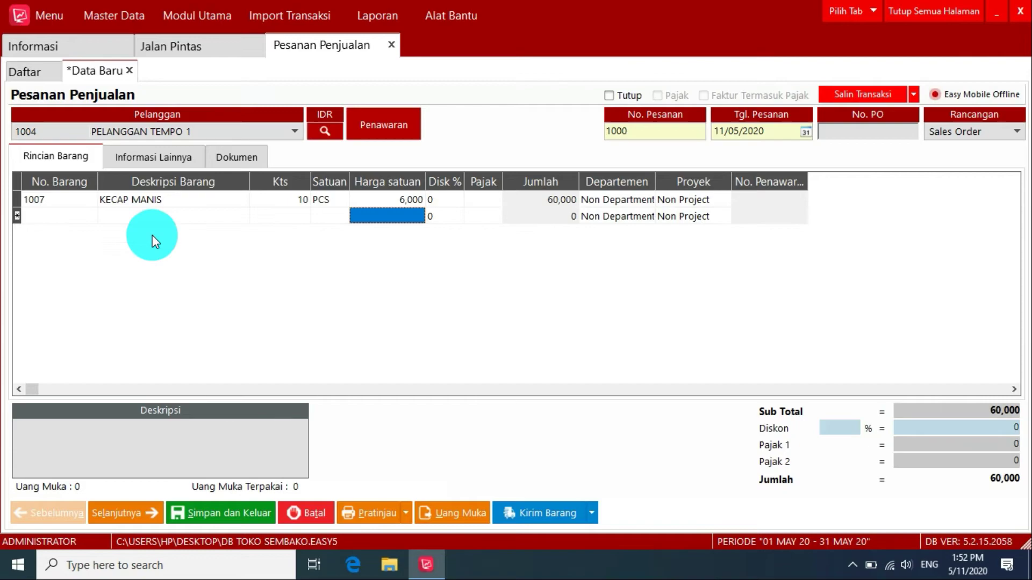
# Step: Add item KECAP ASIN to the sales order with a quantity of 10 PCS and a unit price of 70,000
pyautogui.click(69, 213)
pyautogui.click(70, 213)
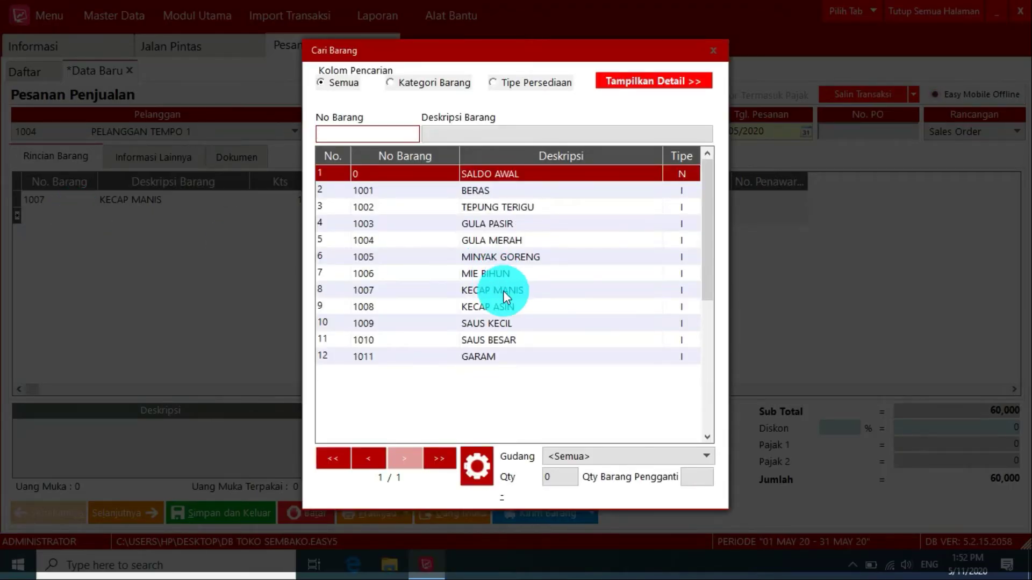
pyautogui.doubleClick(505, 308)
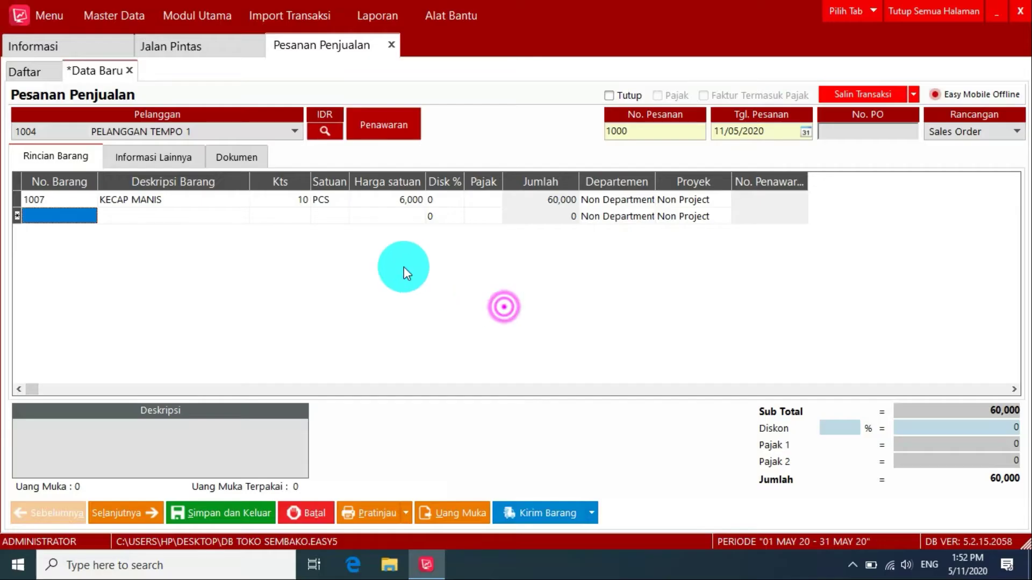
pyautogui.click(395, 218)
pyautogui.write('70')
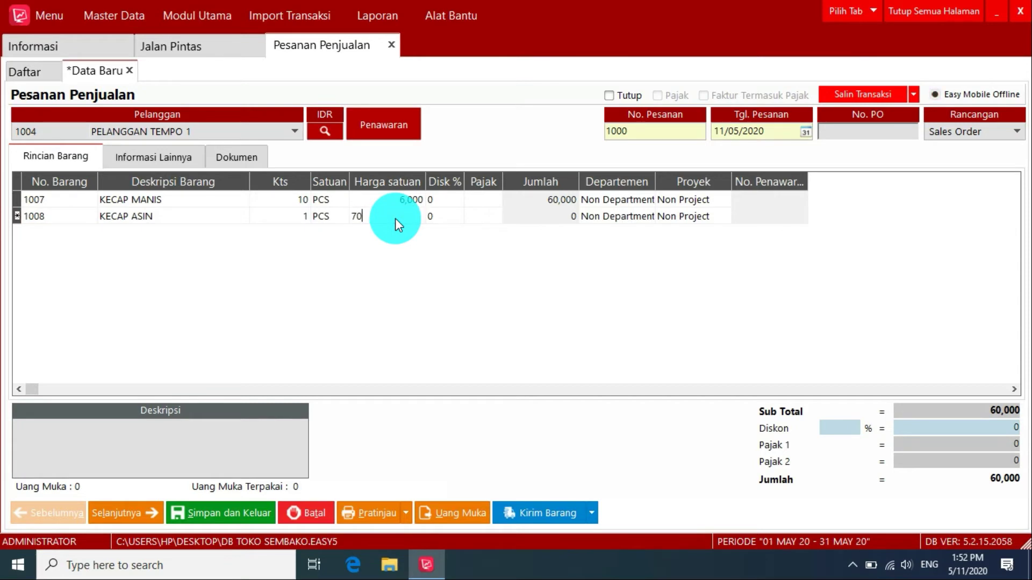
pyautogui.write('000')
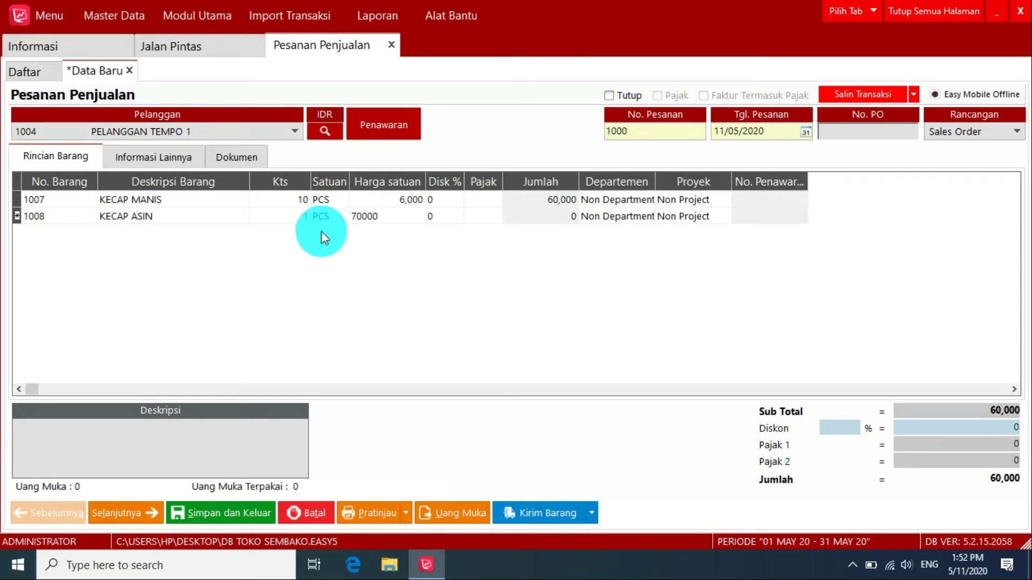
pyautogui.click(302, 219)
pyautogui.click(302, 219)
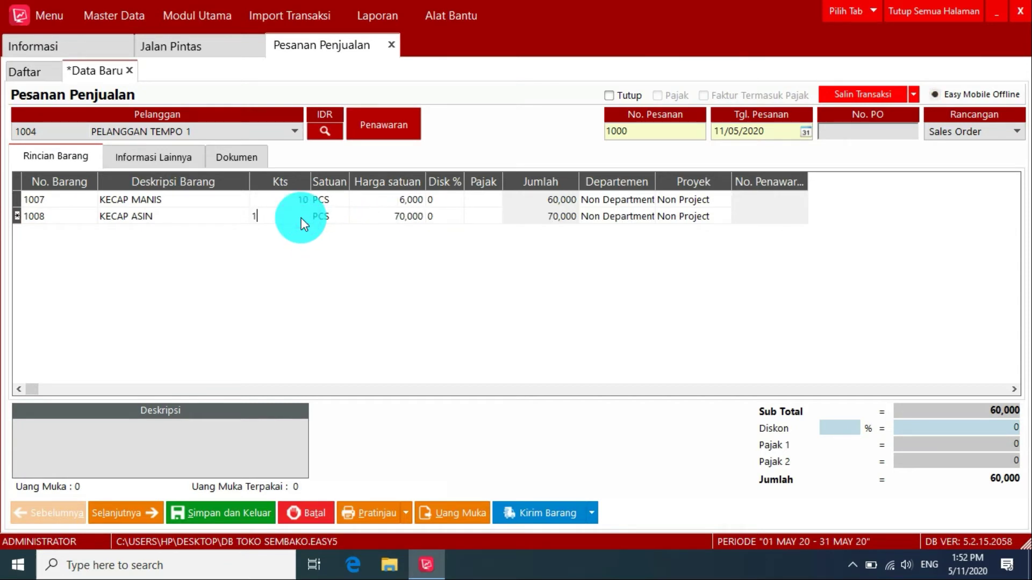
pyautogui.write('0')
pyautogui.press('Return')
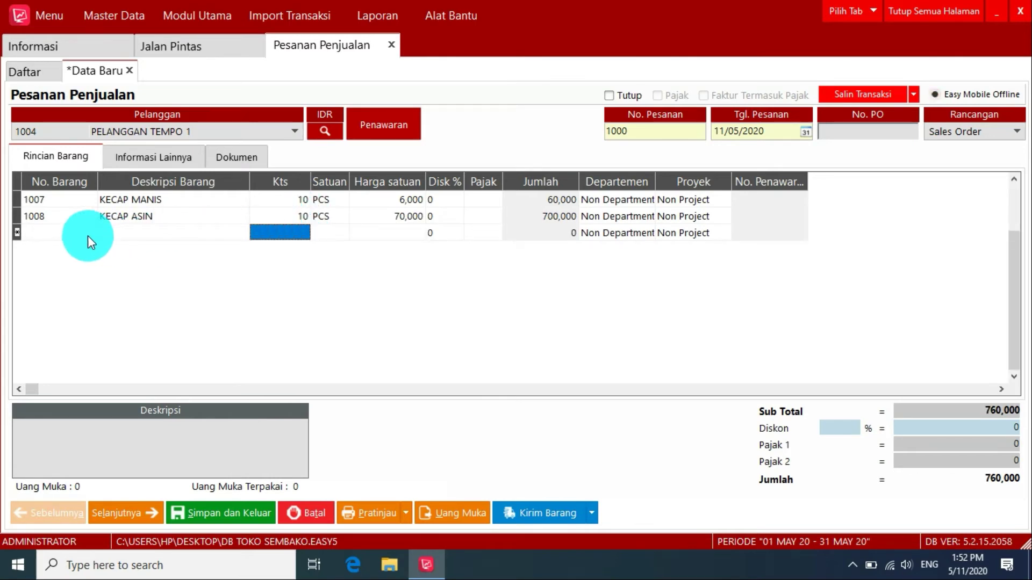
# Step: Add item SAUS KECIL to the sales order with a quantity of 20 PCS and a unit price of 6,000
pyautogui.doubleClick(88, 235)
pyautogui.click(486, 324)
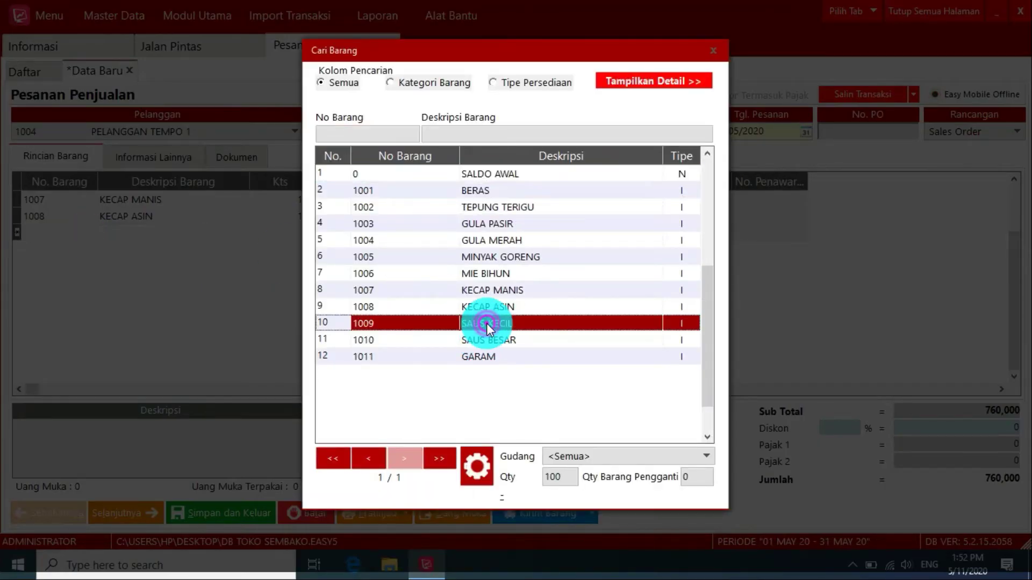
pyautogui.doubleClick(486, 324)
pyautogui.click(399, 232)
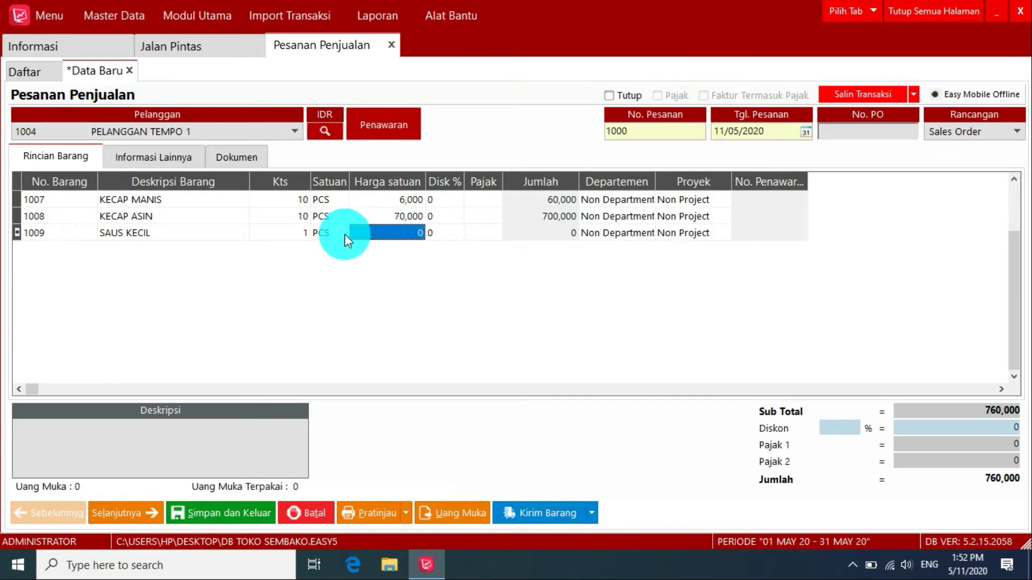
pyautogui.click(301, 237)
pyautogui.write('2')
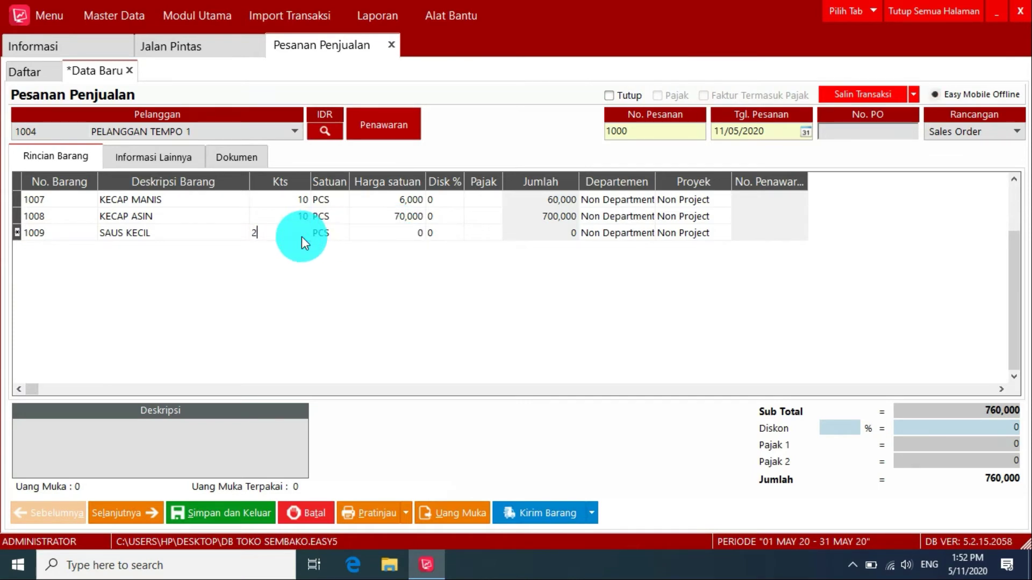
pyautogui.write('0')
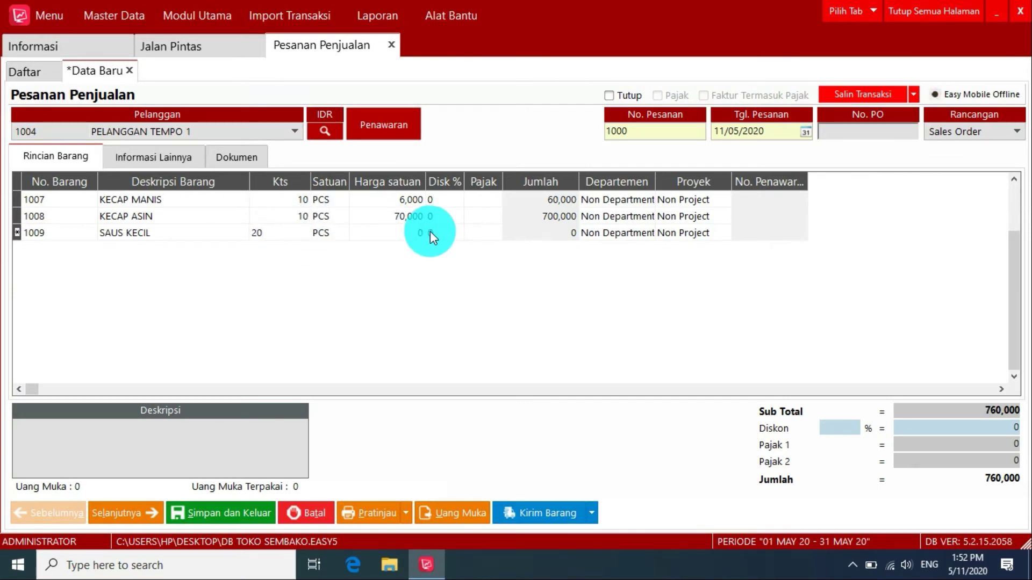
pyautogui.click(412, 233)
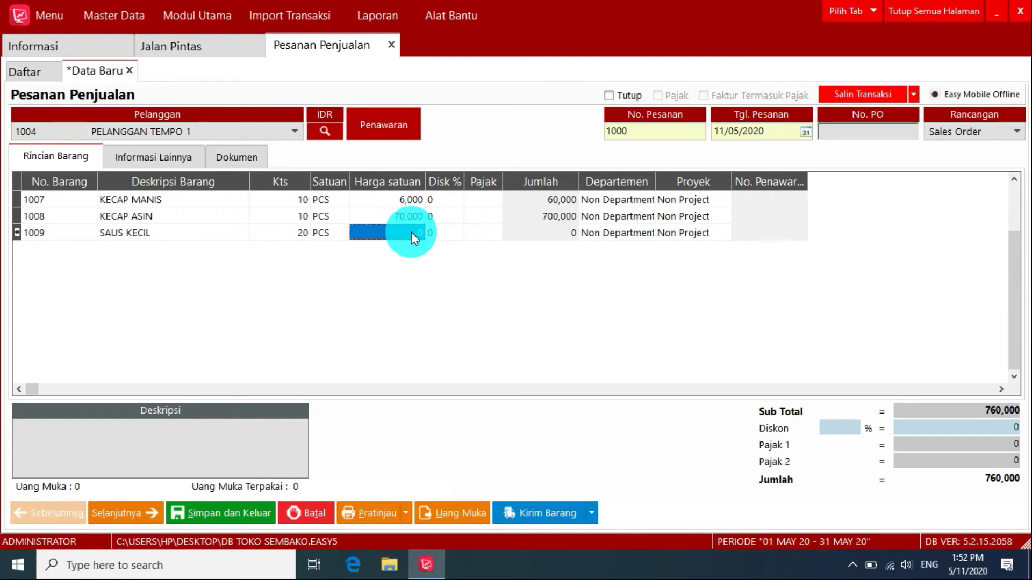
pyautogui.write('6000')
pyautogui.hotkey('shift', 'Home')
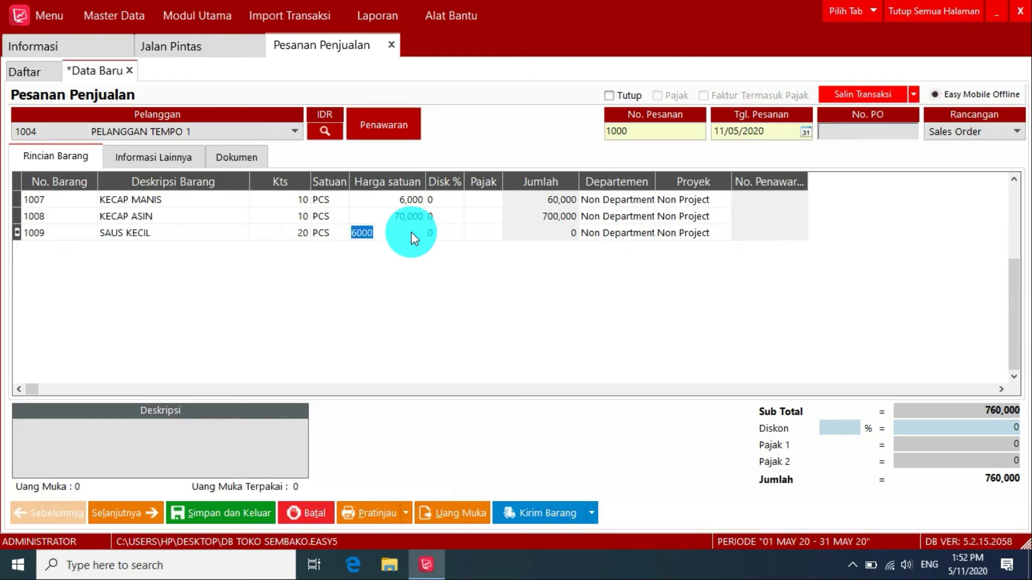
pyautogui.press('Return')
# Step: Add item SAUS BESAR to the sales order with a quantity of 10 PCS and a unit price of 12,000
pyautogui.doubleClick(50, 249)
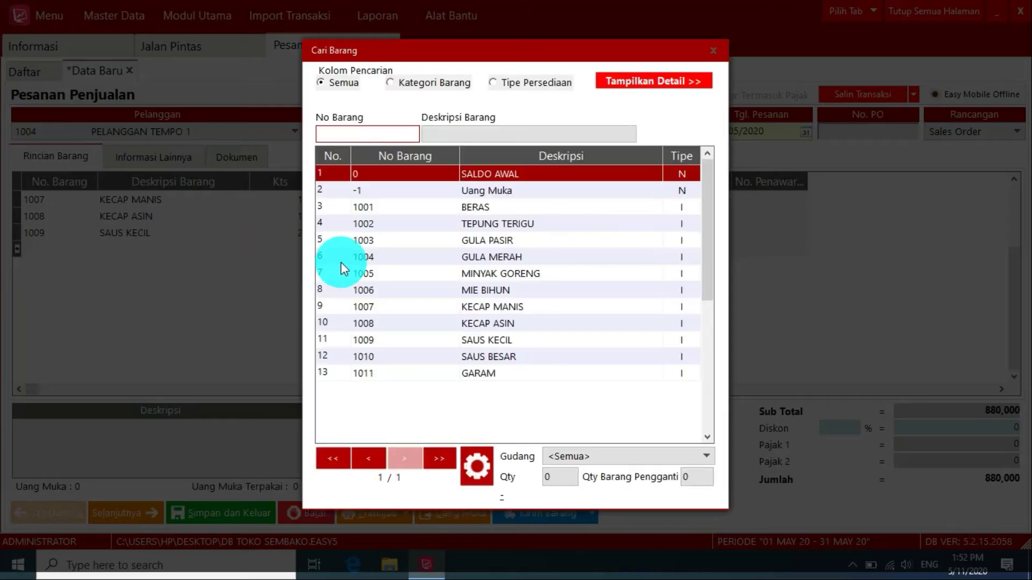
pyautogui.doubleClick(479, 356)
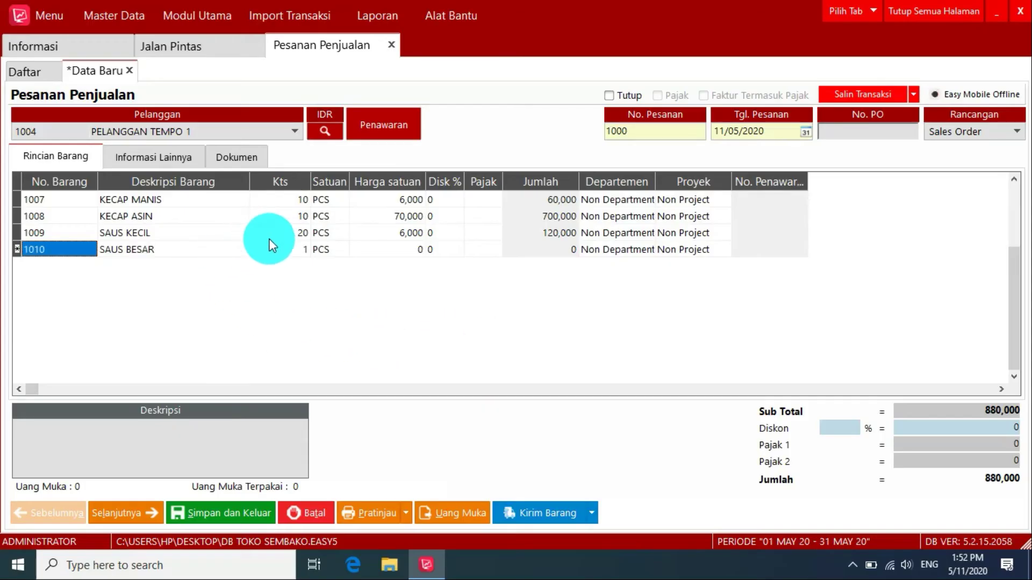
pyautogui.click(298, 244)
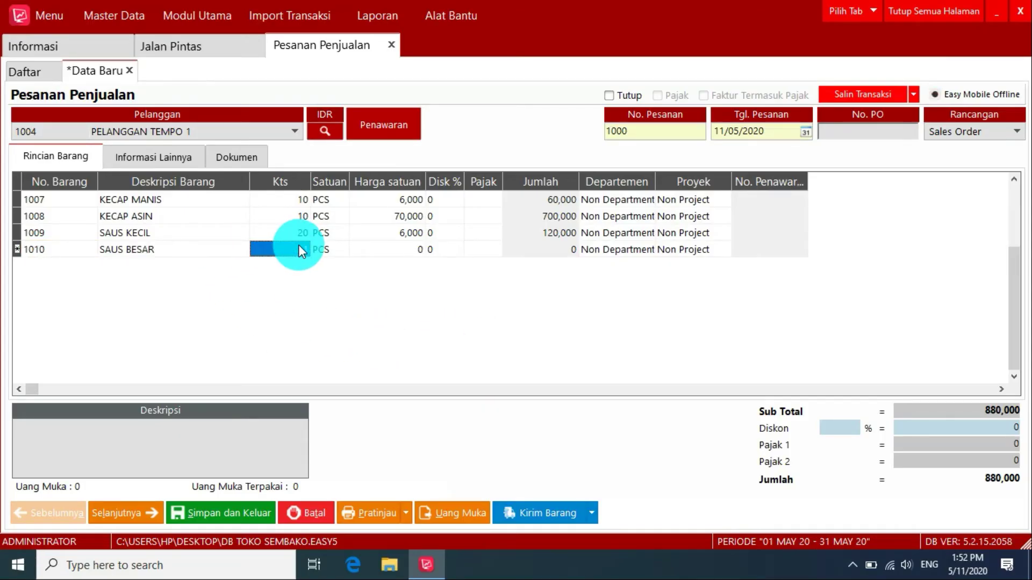
pyautogui.write('10')
pyautogui.click(399, 253)
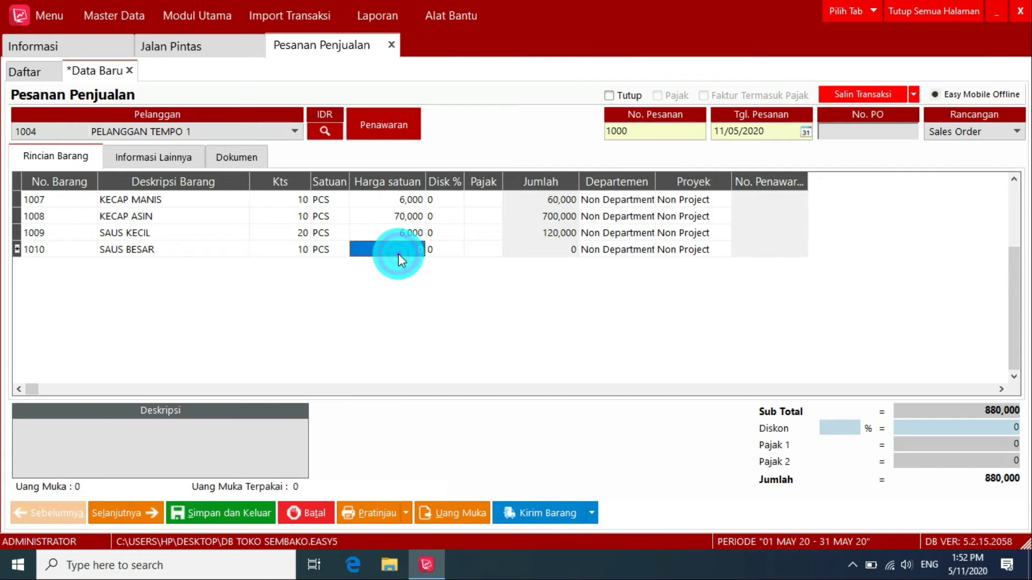
pyautogui.write('12,0')
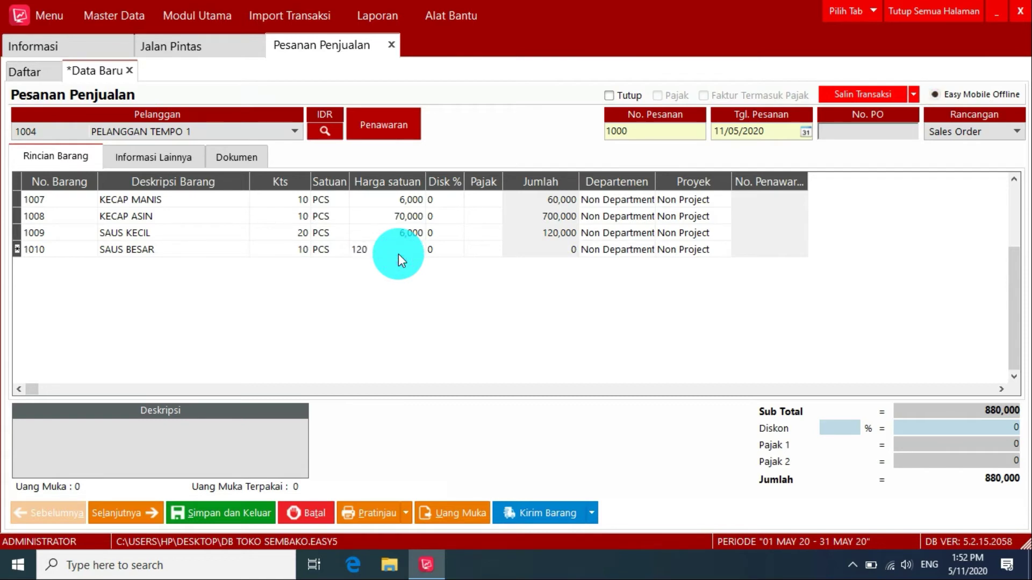
pyautogui.write('00')
pyautogui.press('Return')
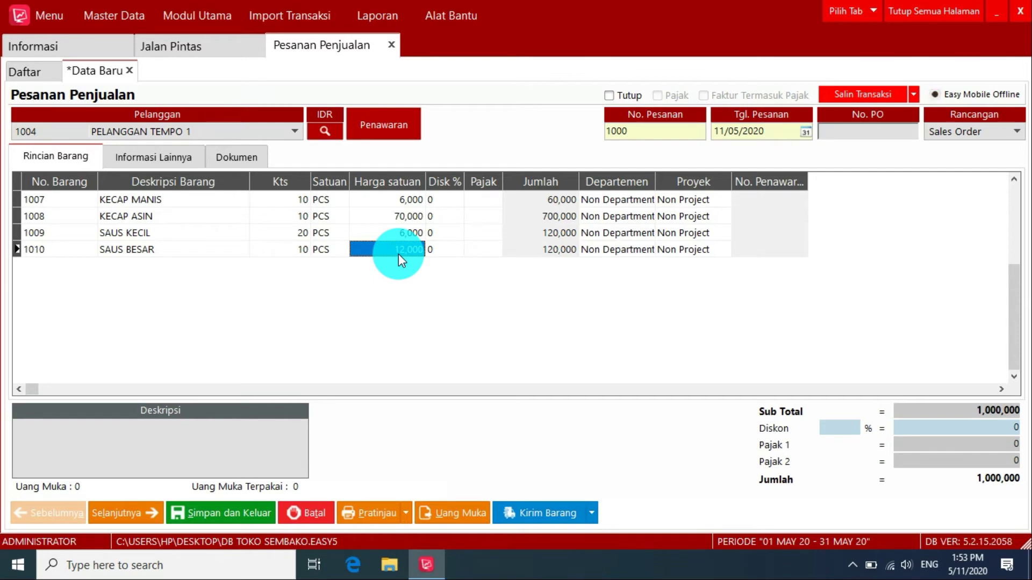
# Step: Enter the customer's purchase order number in No. PO and preview the printed Pesanan Penjualan
pyautogui.click(877, 130)
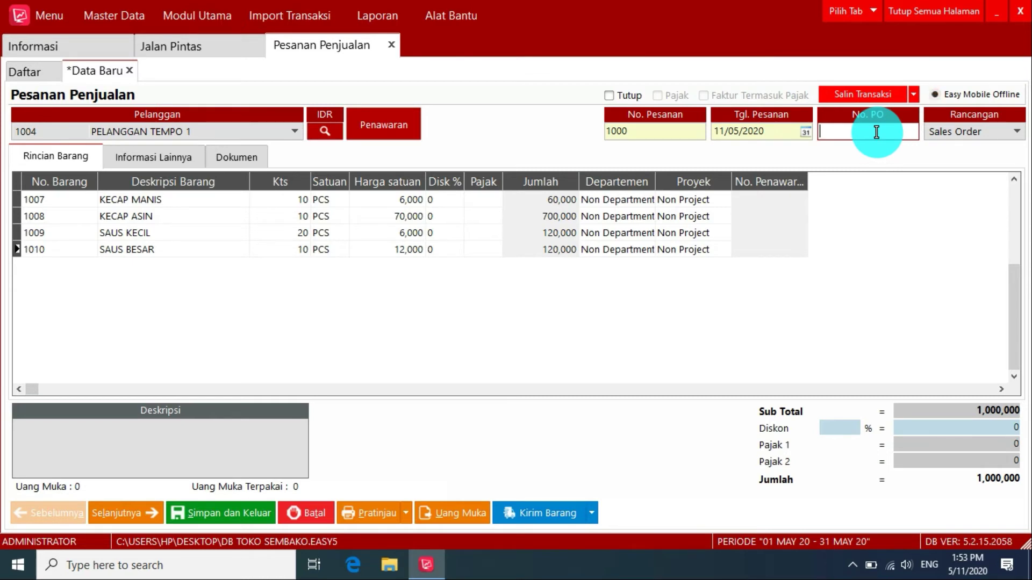
pyautogui.write('PO12222')
pyautogui.click(377, 523)
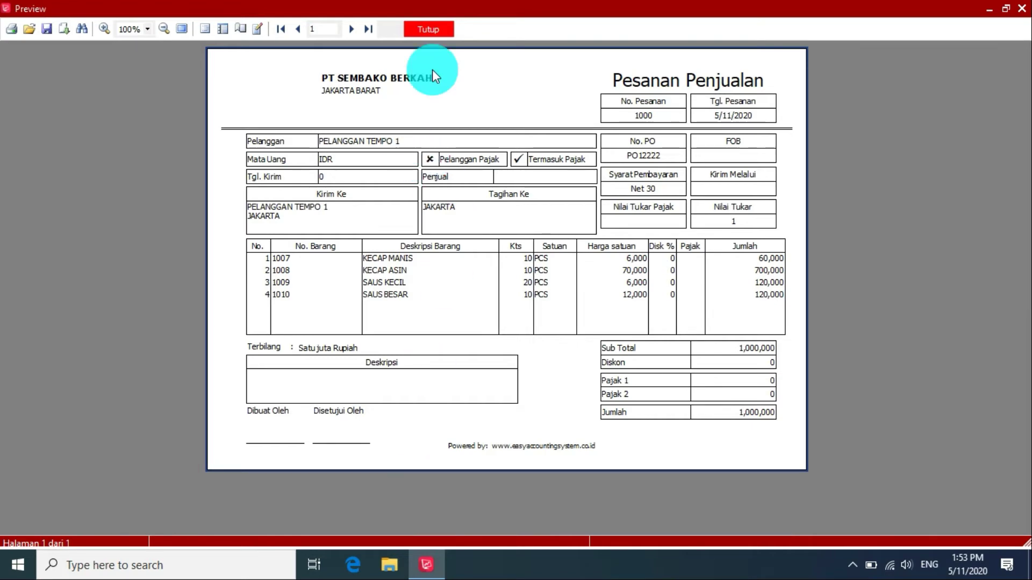
pyautogui.click(448, 24)
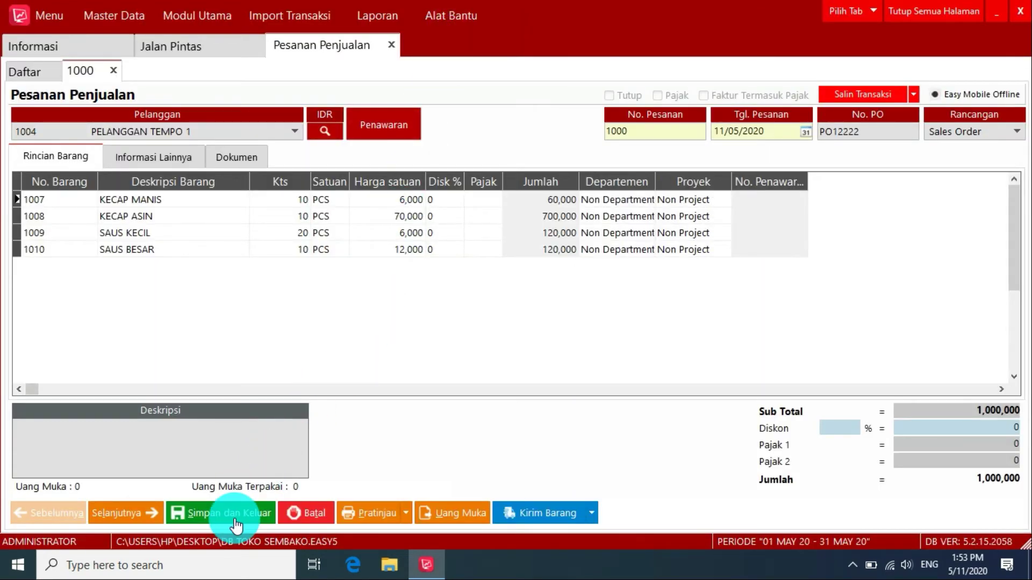
# Step: Save the Pesanan Penjualan and close all open pages
pyautogui.click(231, 519)
pyautogui.click(933, 11)
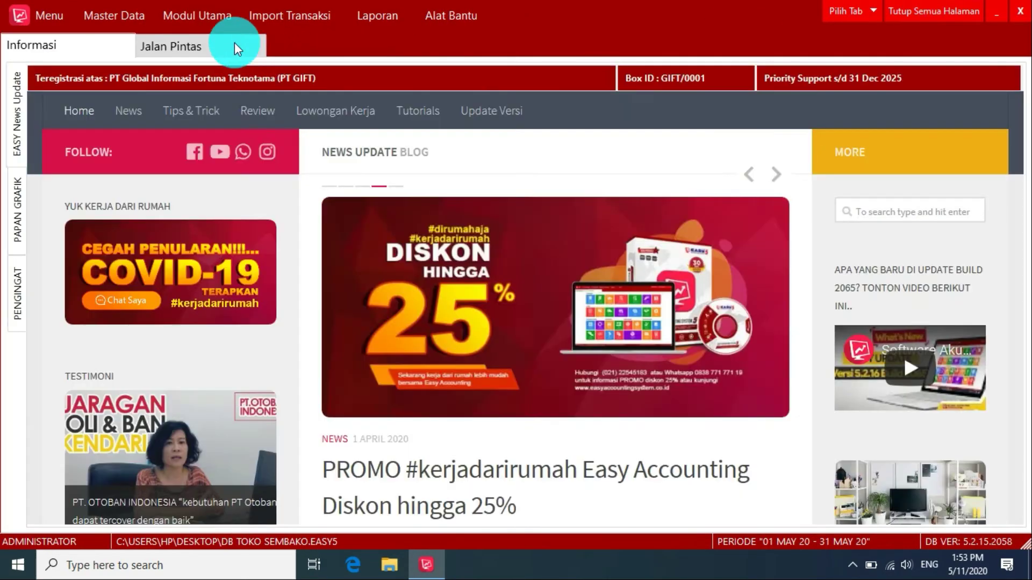
# Step: Start a new Pengiriman Barang for customer PELANGGAN TEMPO 1 and fill it with the items from the customer's sales order
pyautogui.click(234, 44)
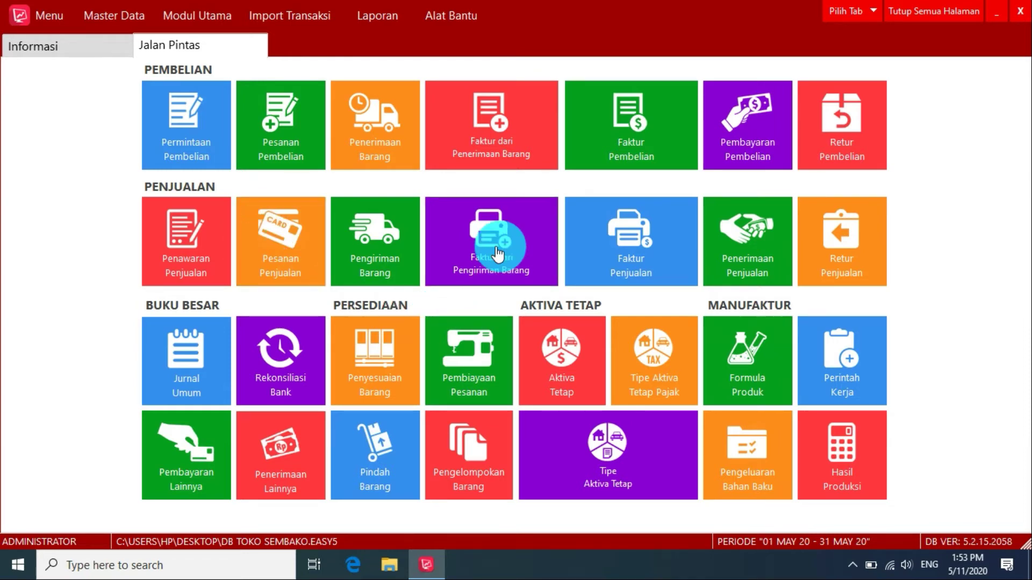
pyautogui.click(386, 259)
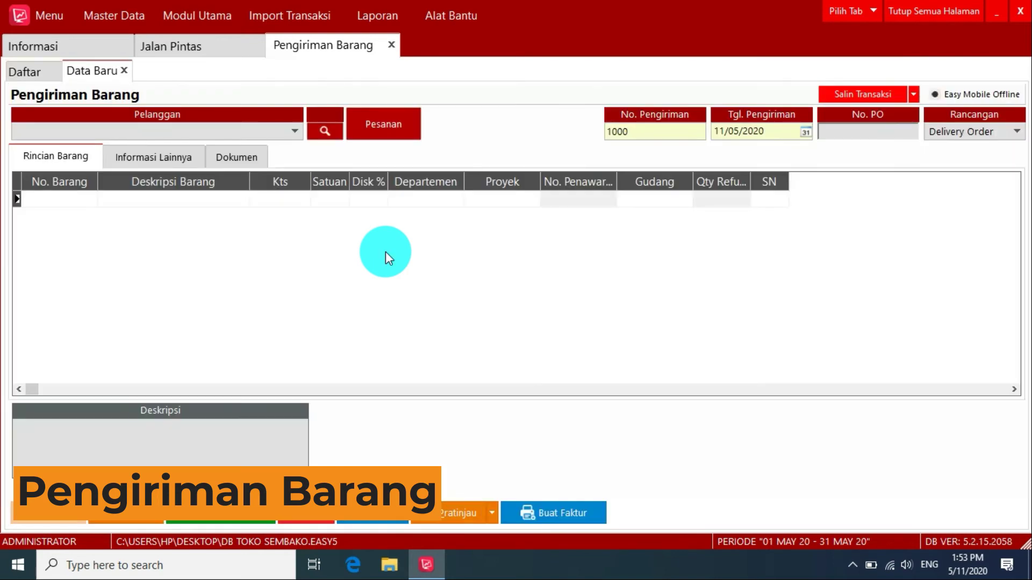
pyautogui.click(286, 128)
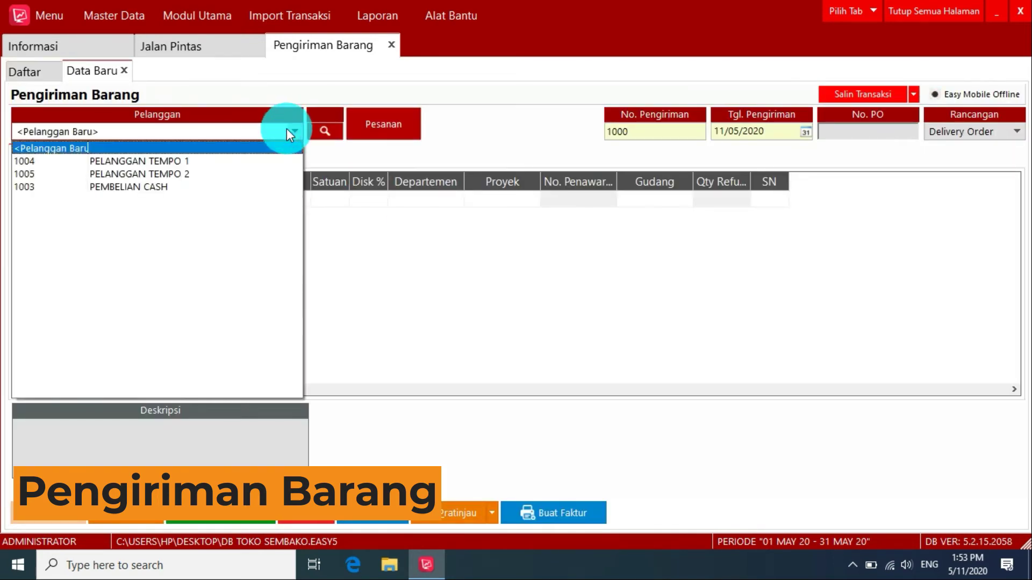
pyautogui.click(190, 160)
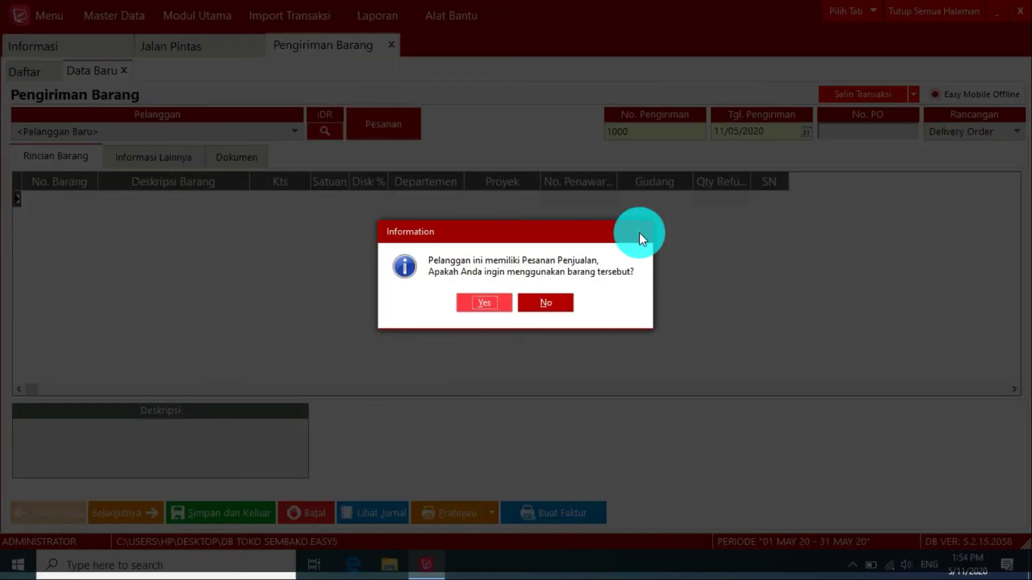
pyautogui.click(482, 304)
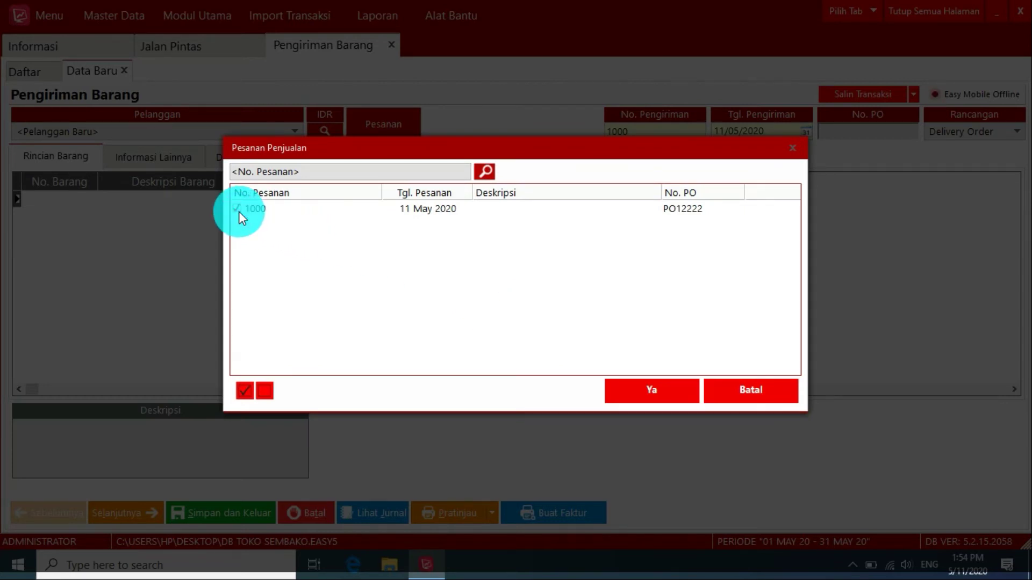
pyautogui.click(668, 391)
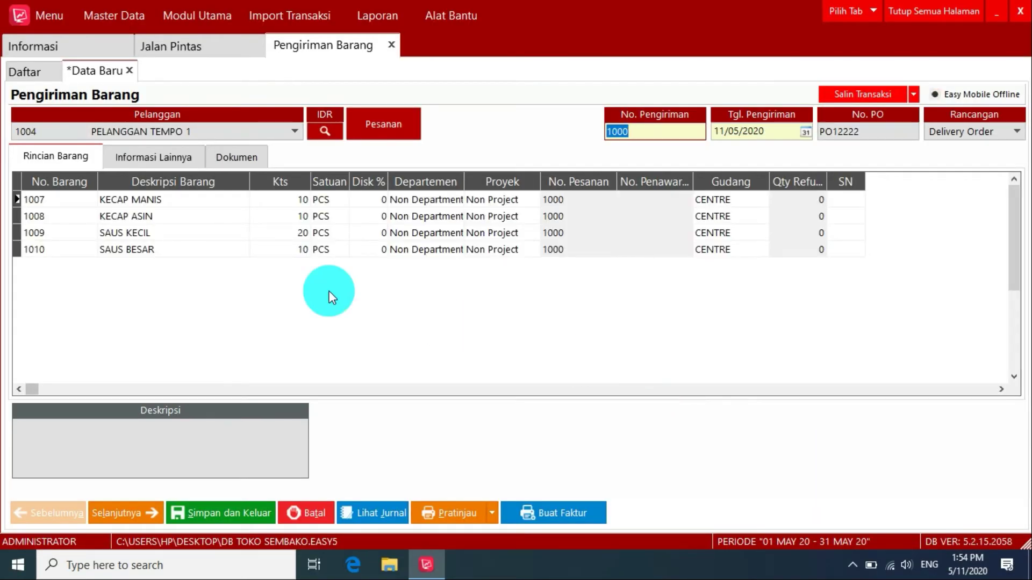
pyautogui.click(169, 203)
pyautogui.click(172, 214)
pyautogui.click(176, 234)
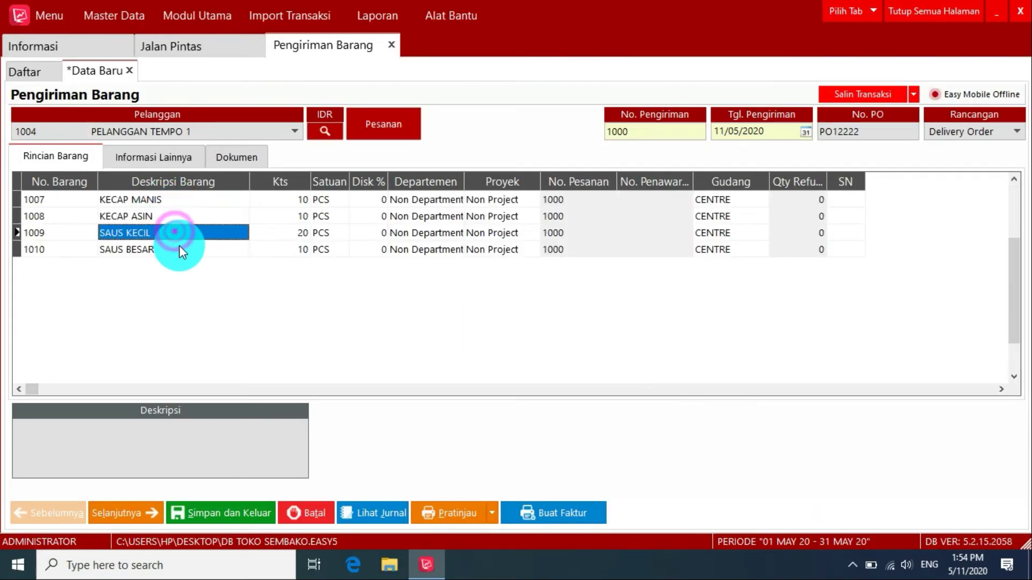
pyautogui.click(179, 248)
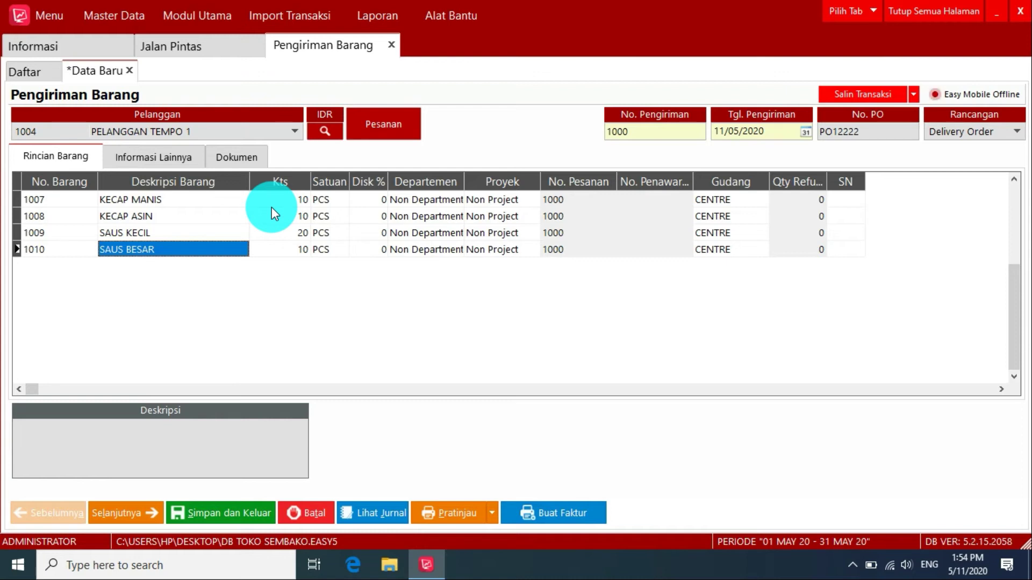
# Step: Set the delivery's No. Pengiriman to 1001 and preview the printed delivery document
pyautogui.click(634, 131)
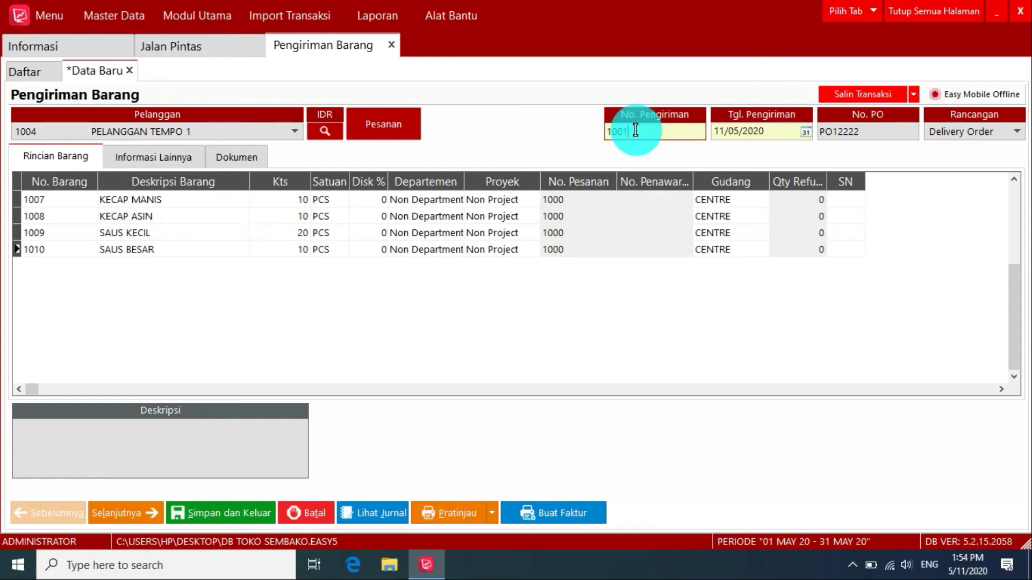
pyautogui.click(459, 515)
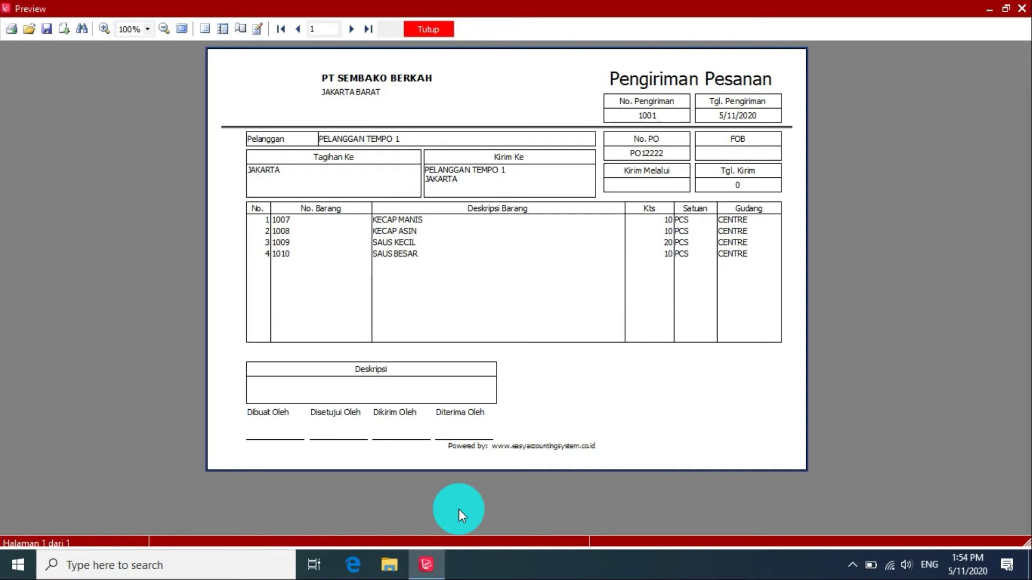
pyautogui.click(425, 29)
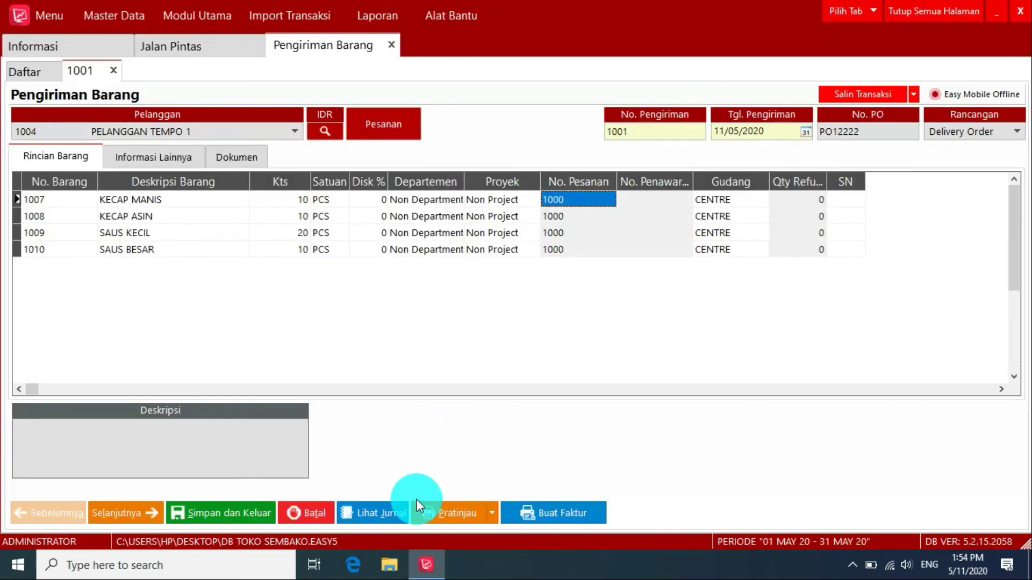
# Step: Save the Pengiriman Barang delivery and close all open pages
pyautogui.click(226, 514)
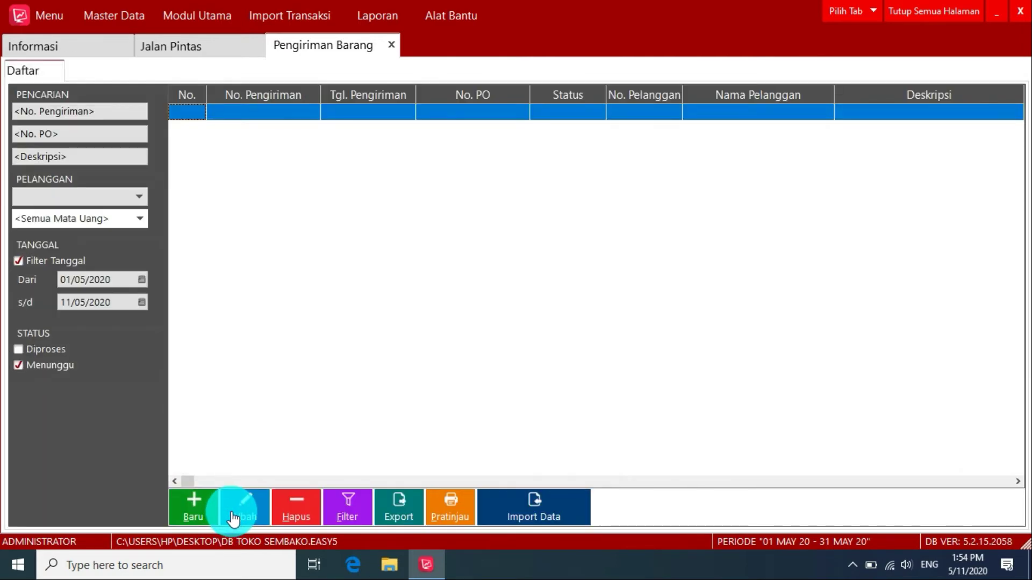
pyautogui.click(921, 12)
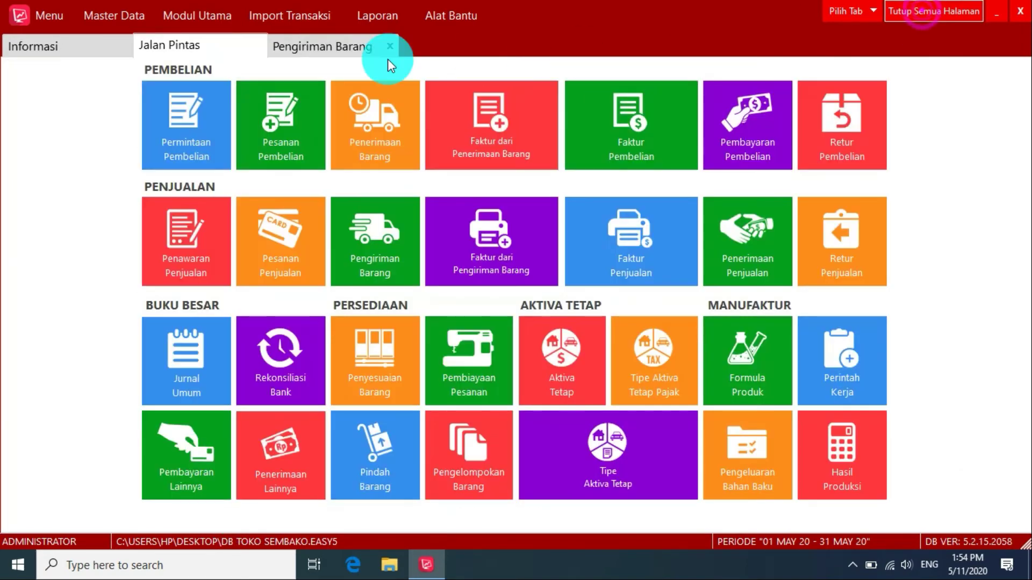
# Step: Review the stock quantities of BERAS and KECAP MANIS in the Barang inventory list, and close all open pages
pyautogui.click(200, 47)
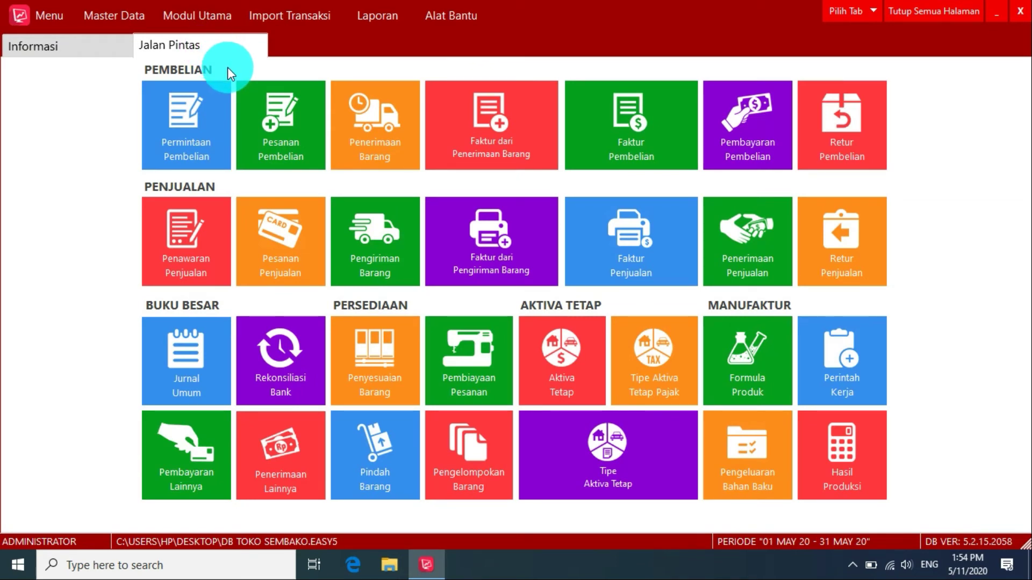
pyautogui.click(196, 15)
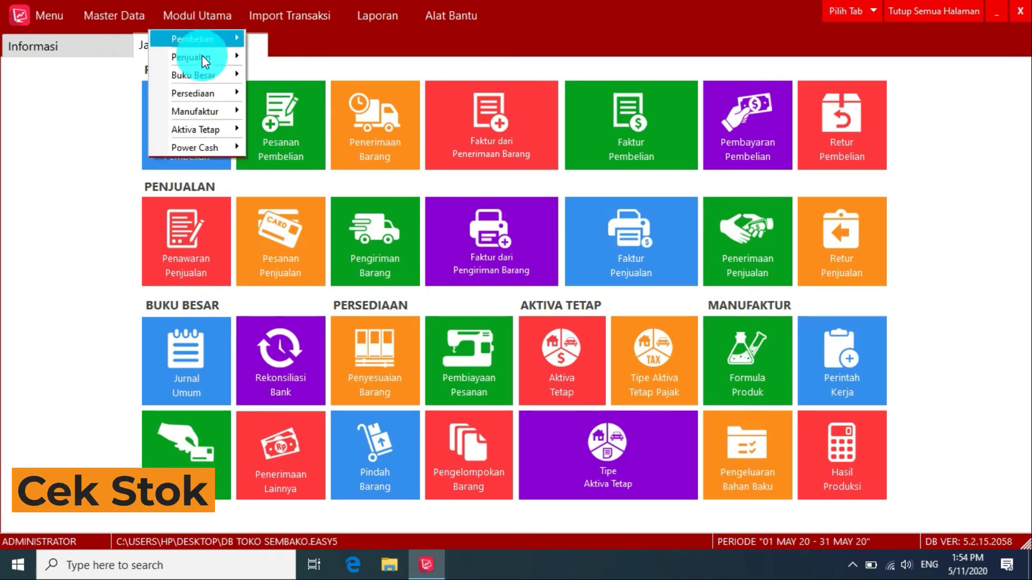
pyautogui.moveTo(212, 85)
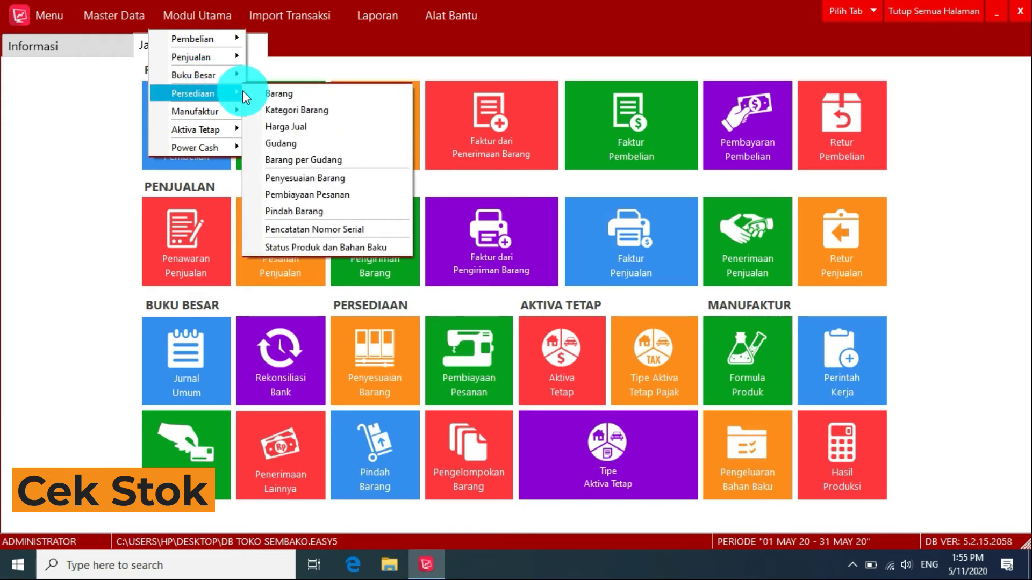
pyautogui.click(271, 93)
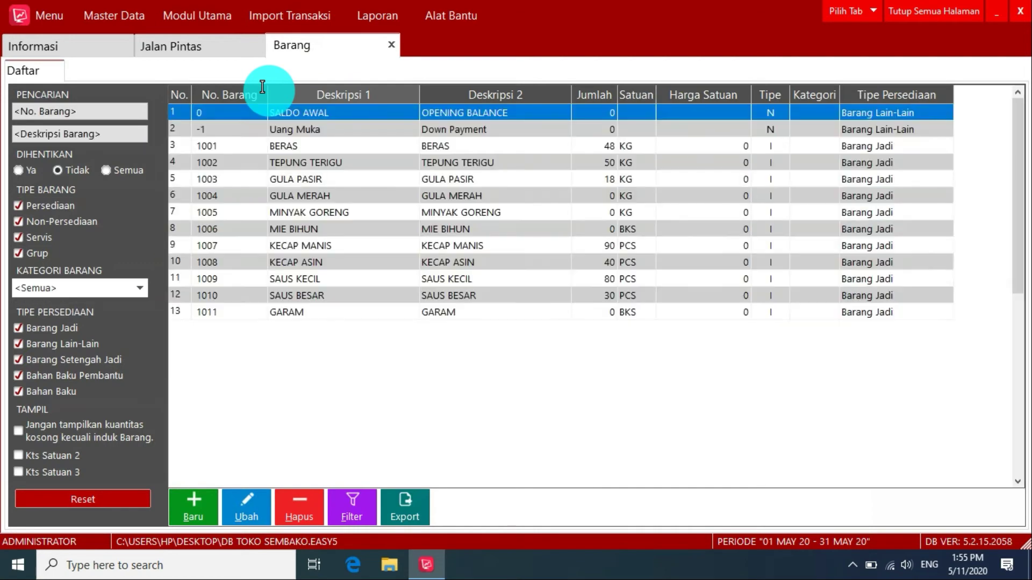
pyautogui.click(314, 144)
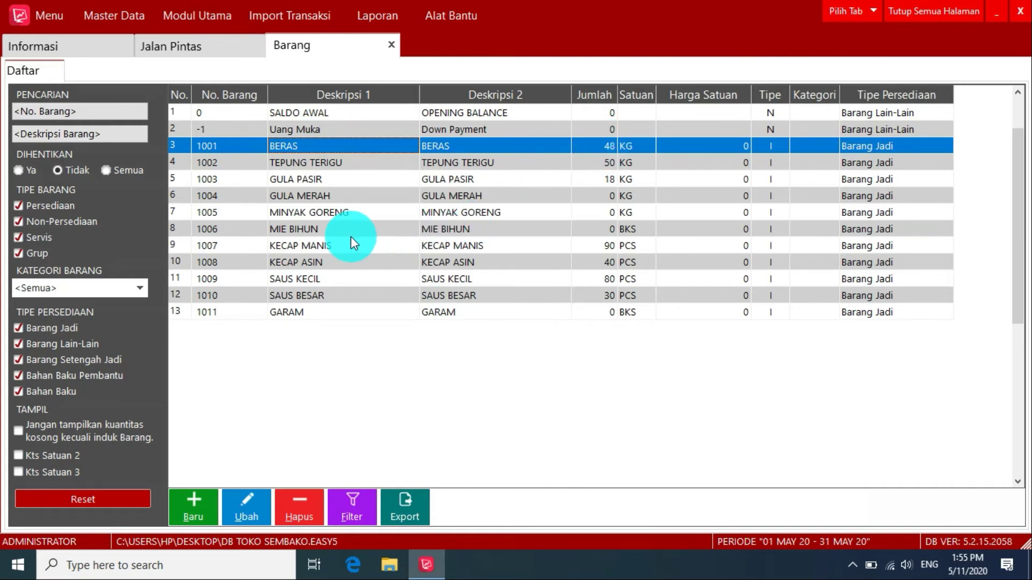
pyautogui.click(337, 242)
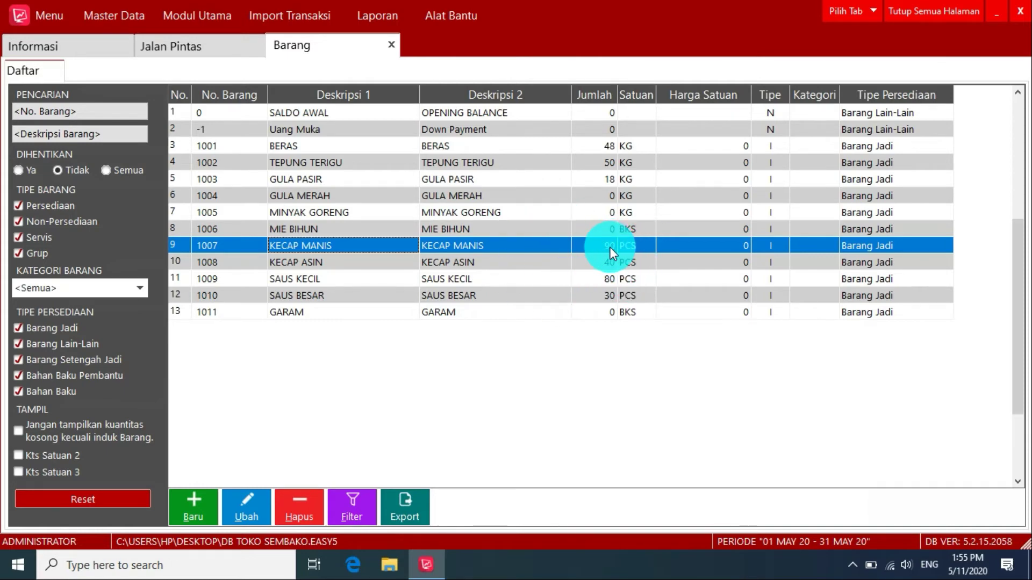
pyautogui.click(928, 11)
pyautogui.click(203, 51)
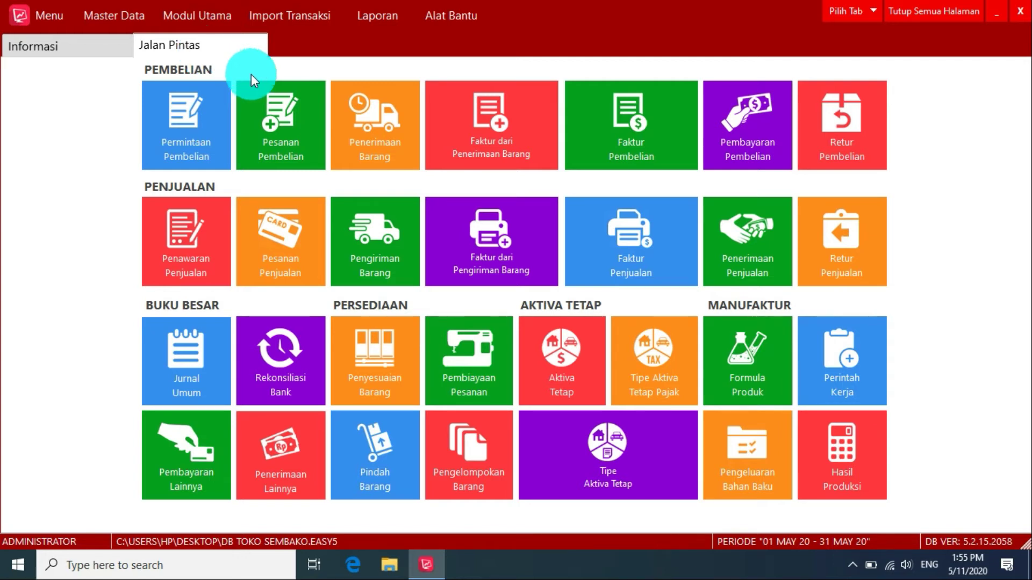
# Step: Start a new Faktur dari Pengiriman Barang for PELANGGAN TEMPO 1 and fill it with the items from delivery 1001
pyautogui.click(500, 247)
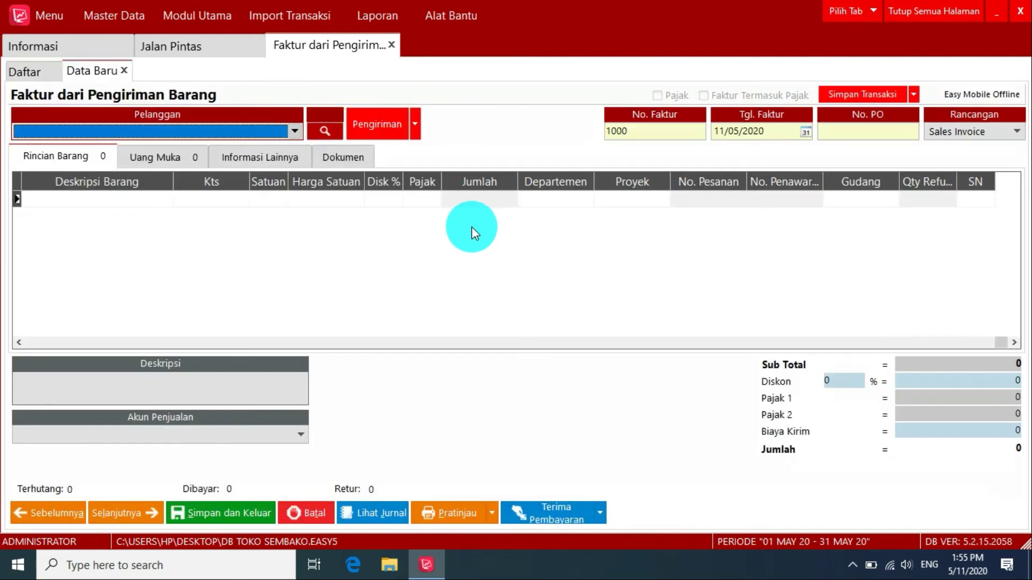
pyautogui.click(266, 131)
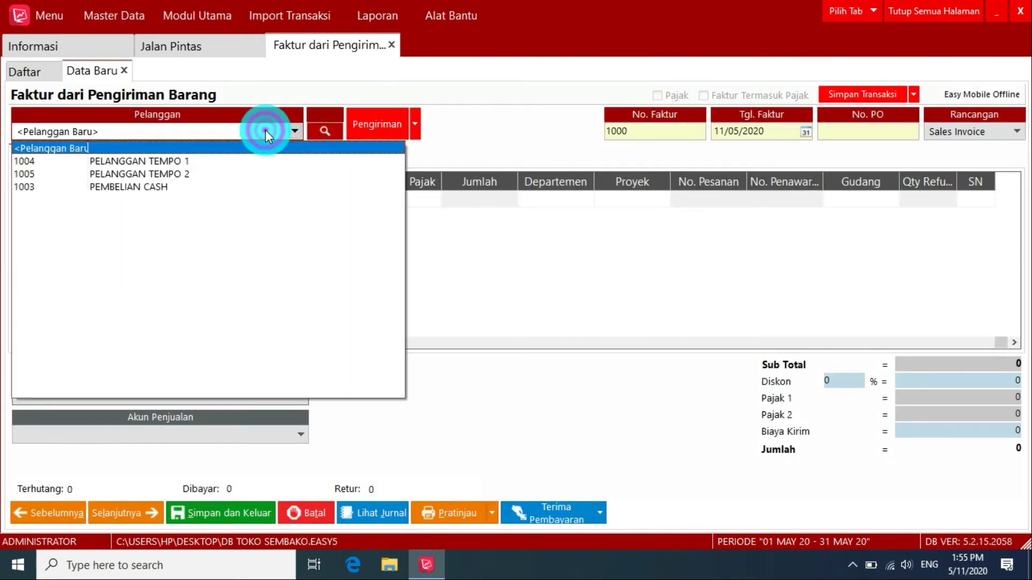
pyautogui.click(179, 160)
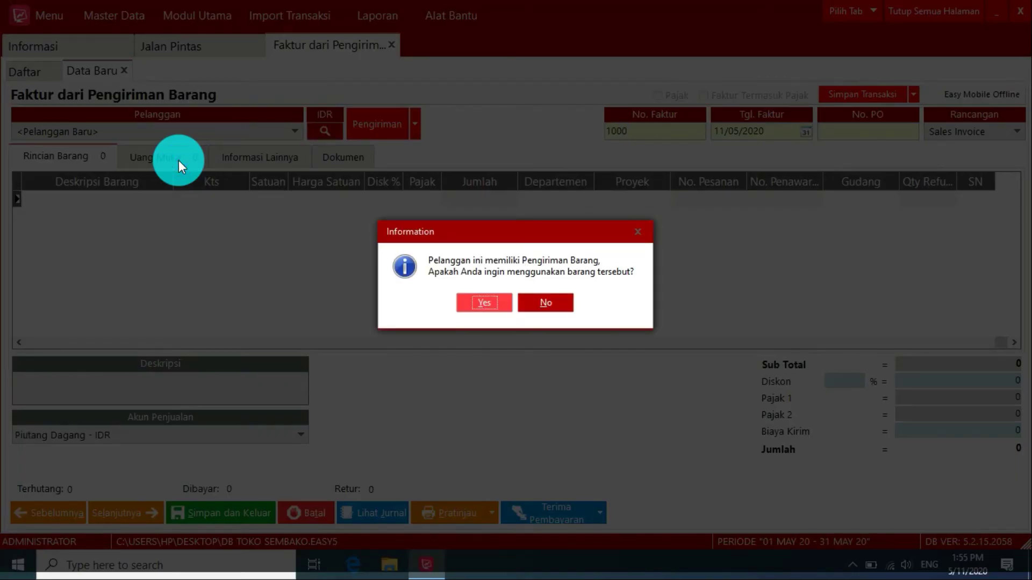
pyautogui.click(477, 300)
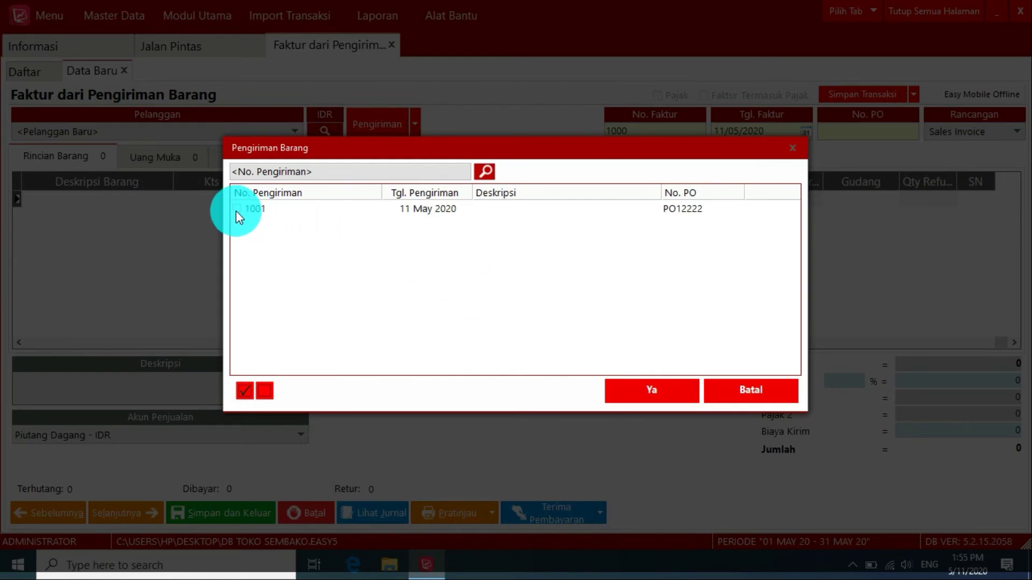
pyautogui.click(675, 392)
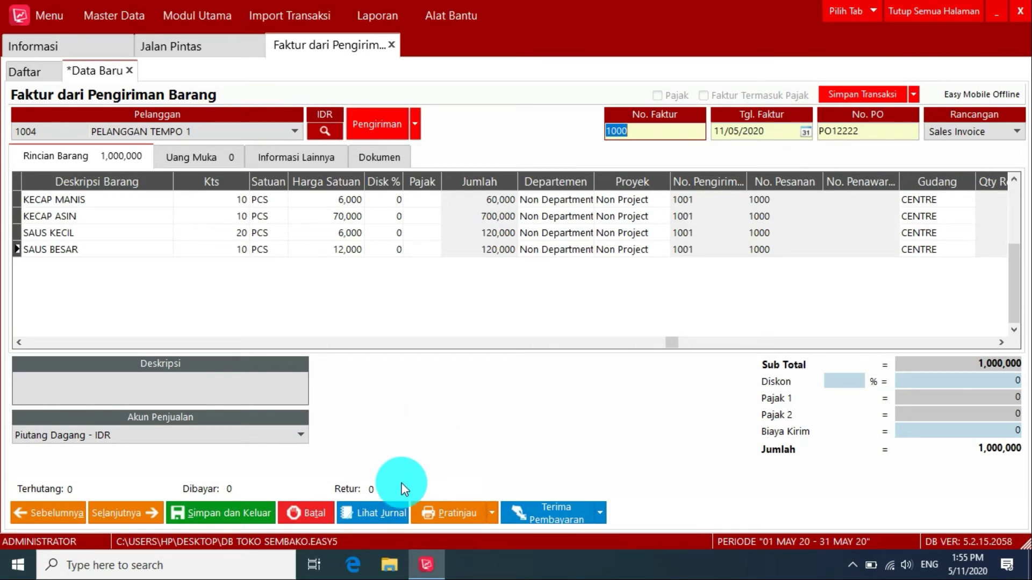
# Step: Preview the printed sales invoice, accepting 1002 as its No. Faktur
pyautogui.click(453, 511)
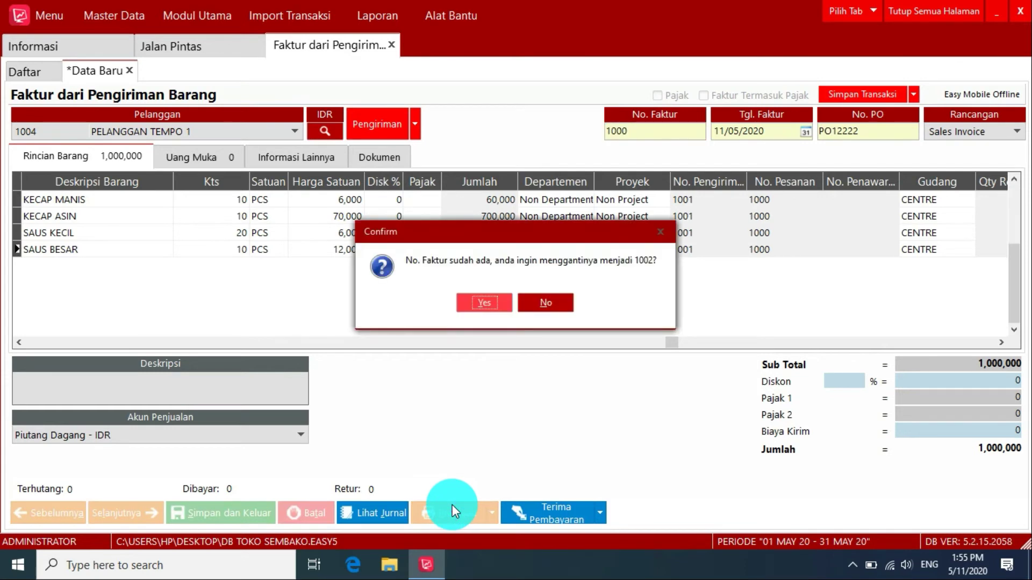
pyautogui.click(497, 301)
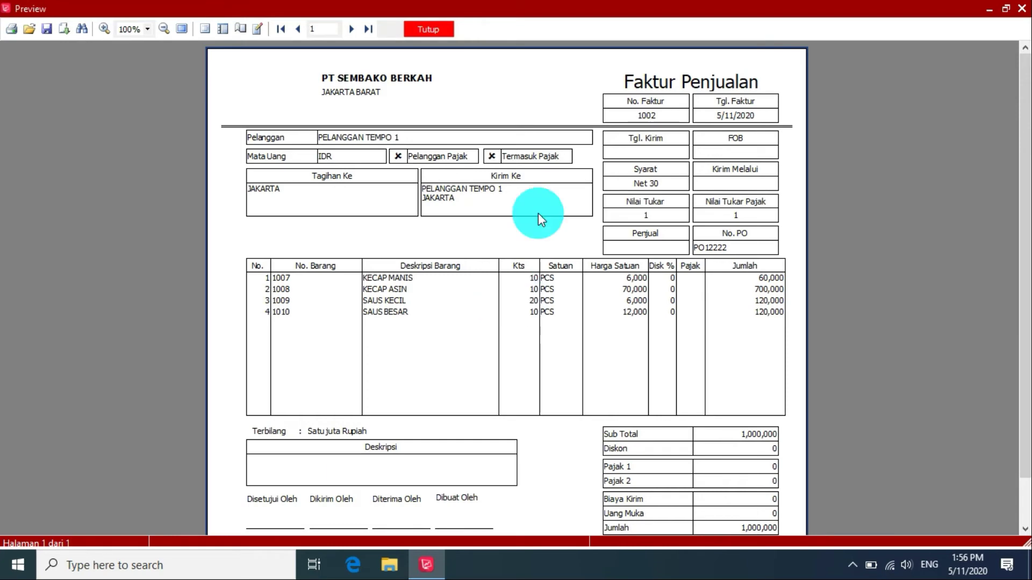
pyautogui.click(437, 28)
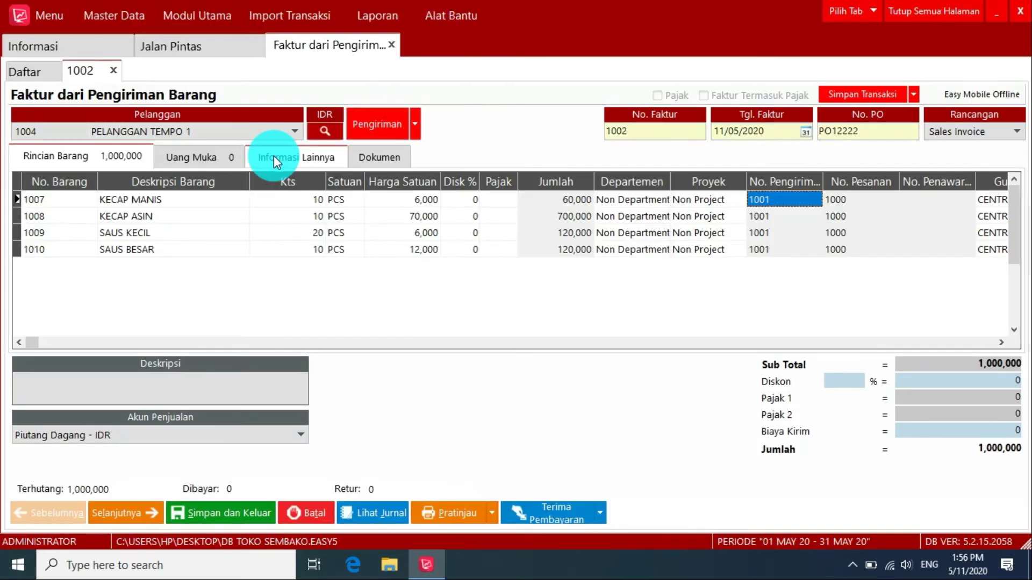
# Step: Select Net 30 as the payment terms (Syarat) in the invoice's additional information
pyautogui.click(281, 160)
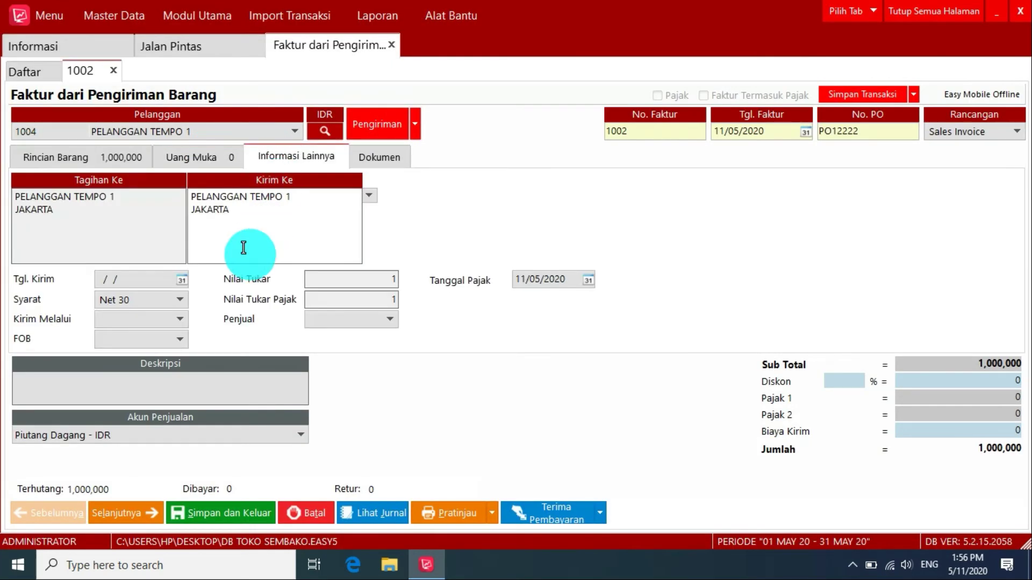
pyautogui.click(179, 300)
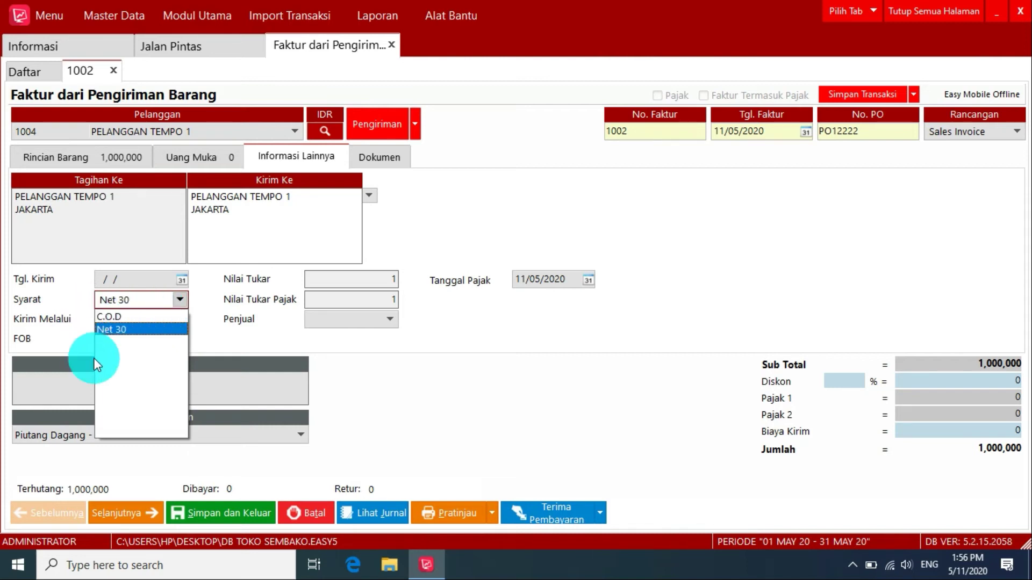
pyautogui.click(128, 330)
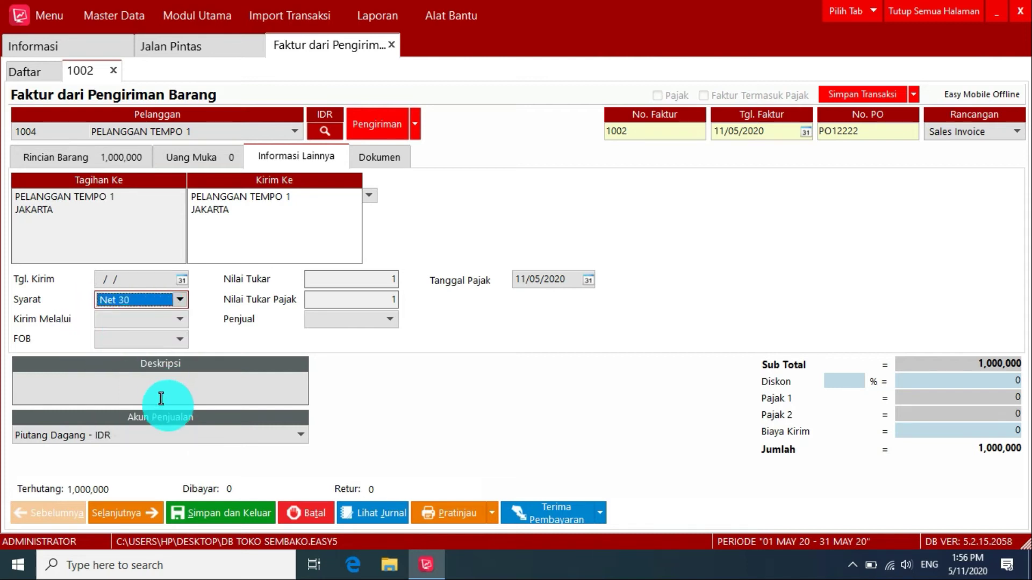
# Step: Save the sales invoice and close all open pages
pyautogui.click(54, 151)
pyautogui.click(241, 517)
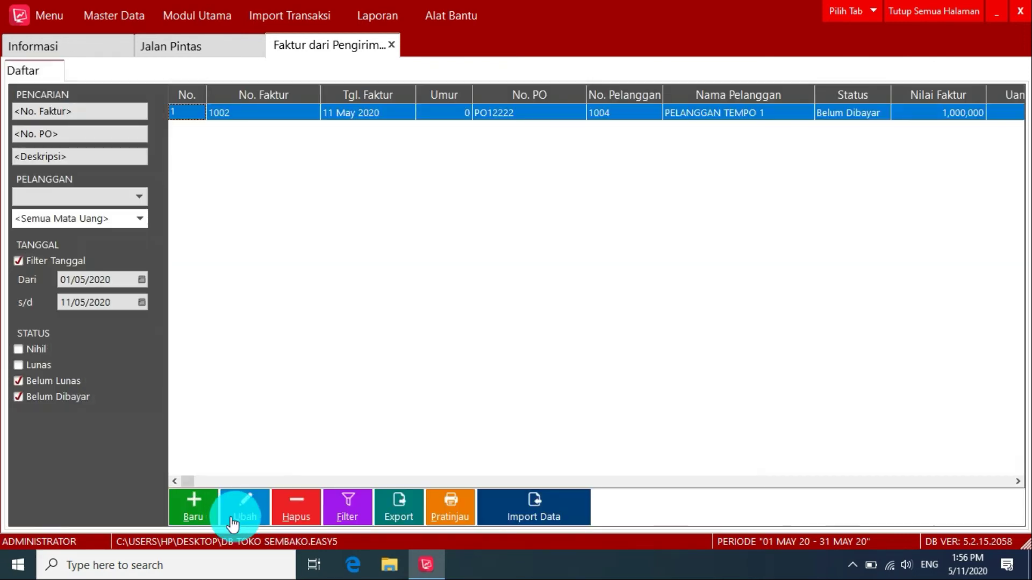
pyautogui.click(923, 9)
pyautogui.click(249, 46)
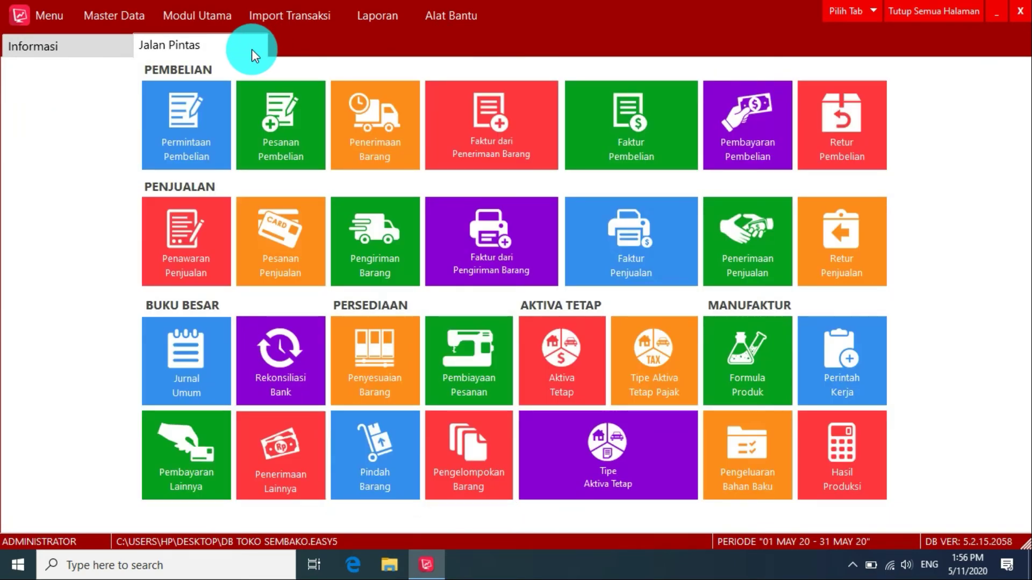
# Step: Check the customer balances in the Pelanggan master list and close all open pages
pyautogui.click(125, 20)
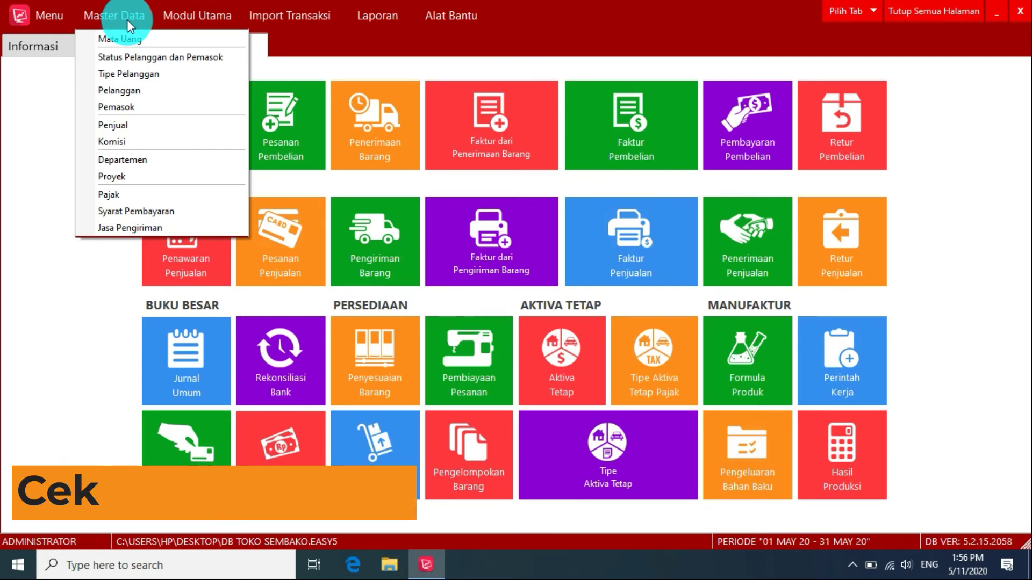
pyautogui.click(134, 92)
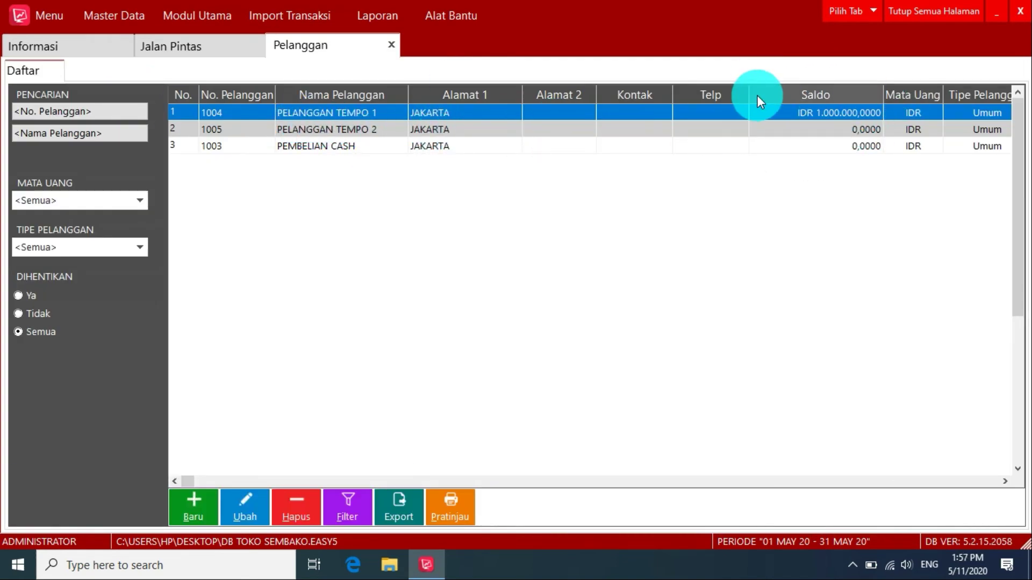
pyautogui.click(934, 11)
pyautogui.click(211, 46)
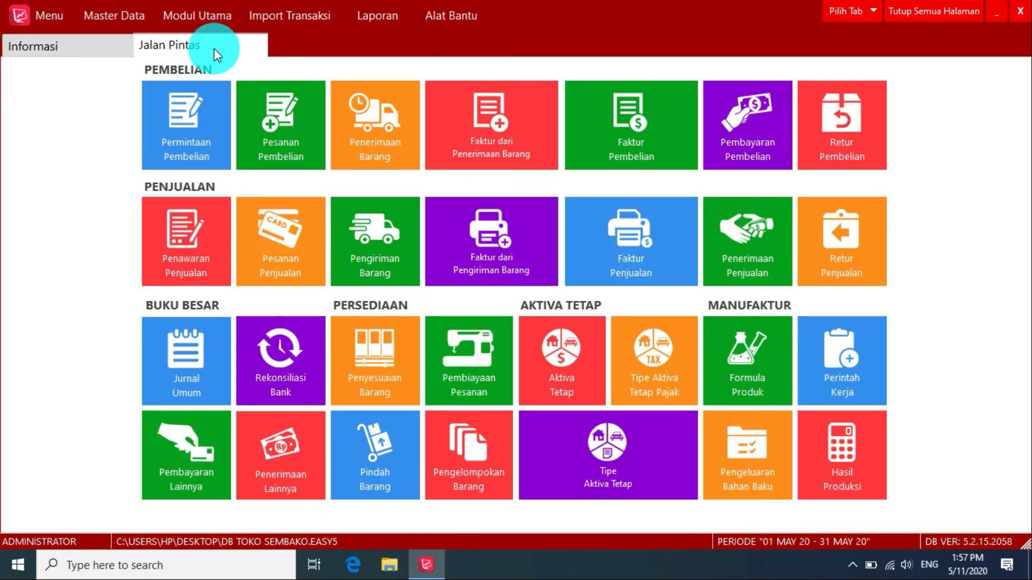
# Step: Check the Pengingat reminders for due receivables and return to the Jalan Pintas shortcuts
pyautogui.click(115, 46)
pyautogui.click(20, 280)
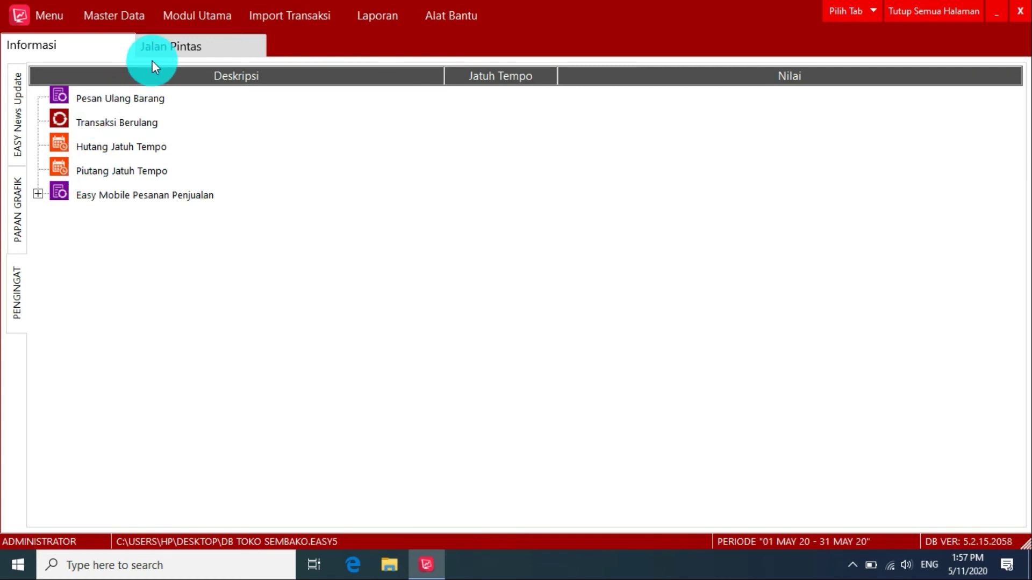
pyautogui.click(166, 45)
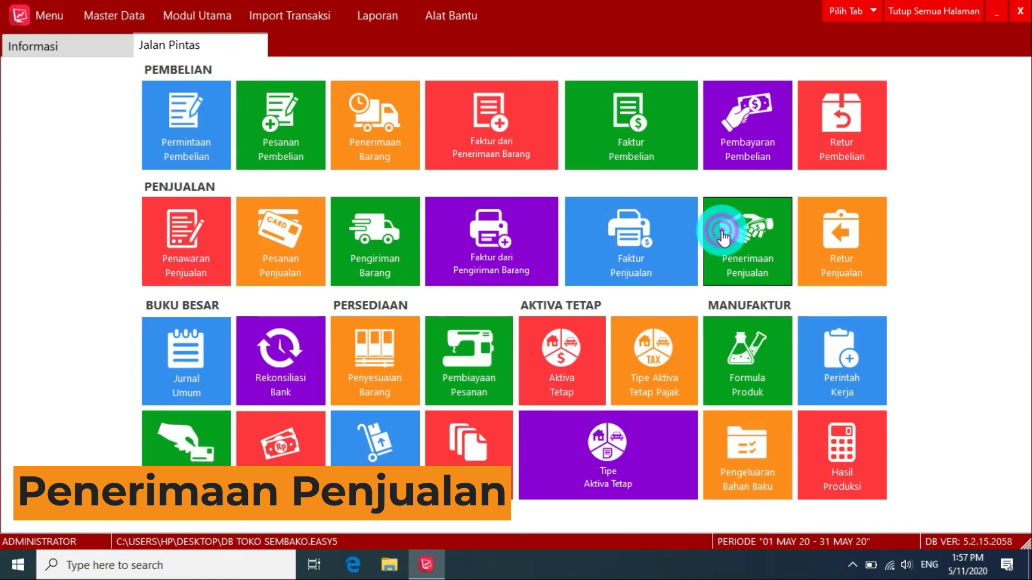
# Step: Start a new Penerimaan Penjualan for PELANGGAN TEMPO 1 and mark invoice 1002 for full payment
pyautogui.click(723, 238)
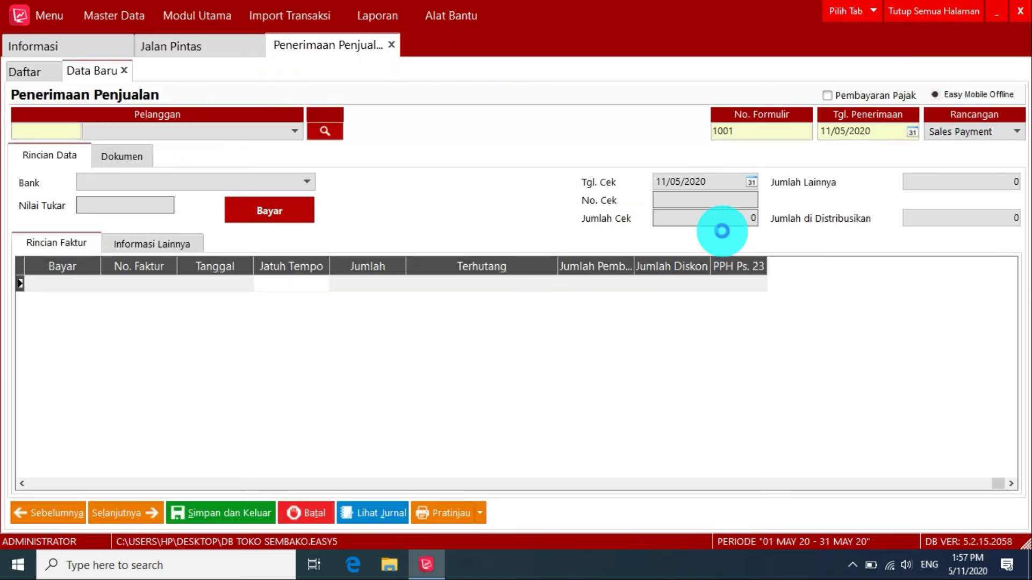
pyautogui.click(292, 132)
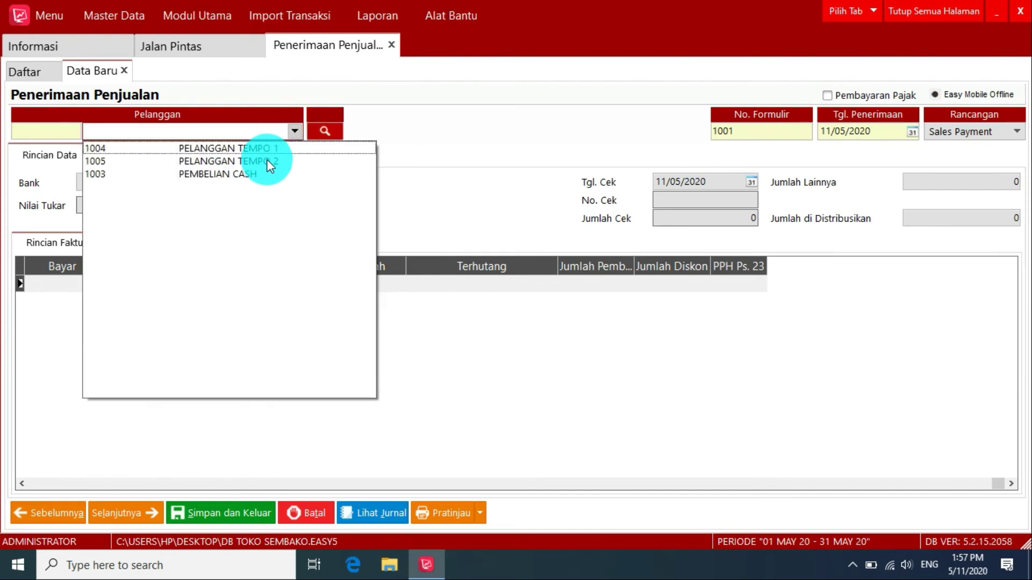
pyautogui.click(243, 155)
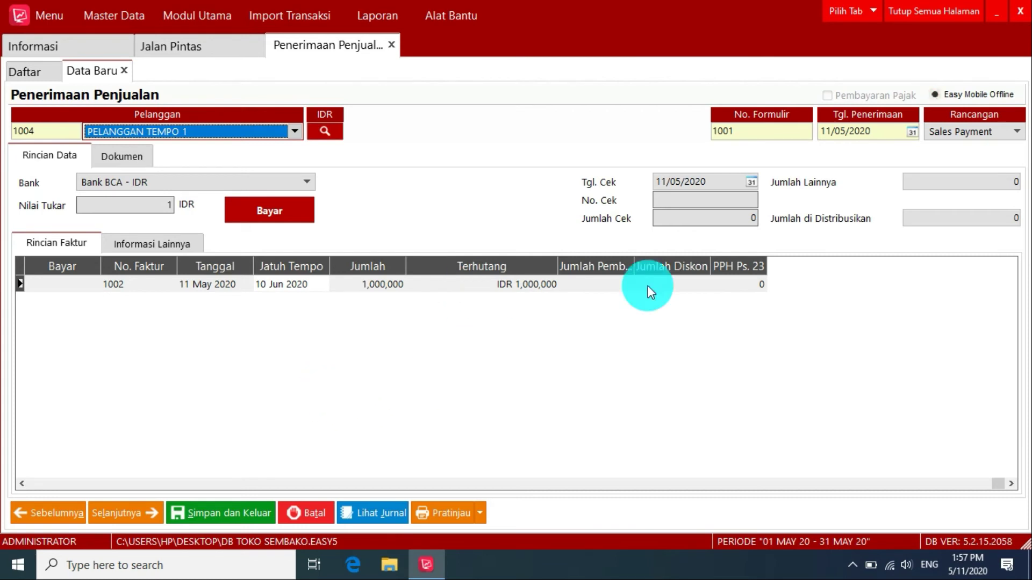
pyautogui.click(66, 282)
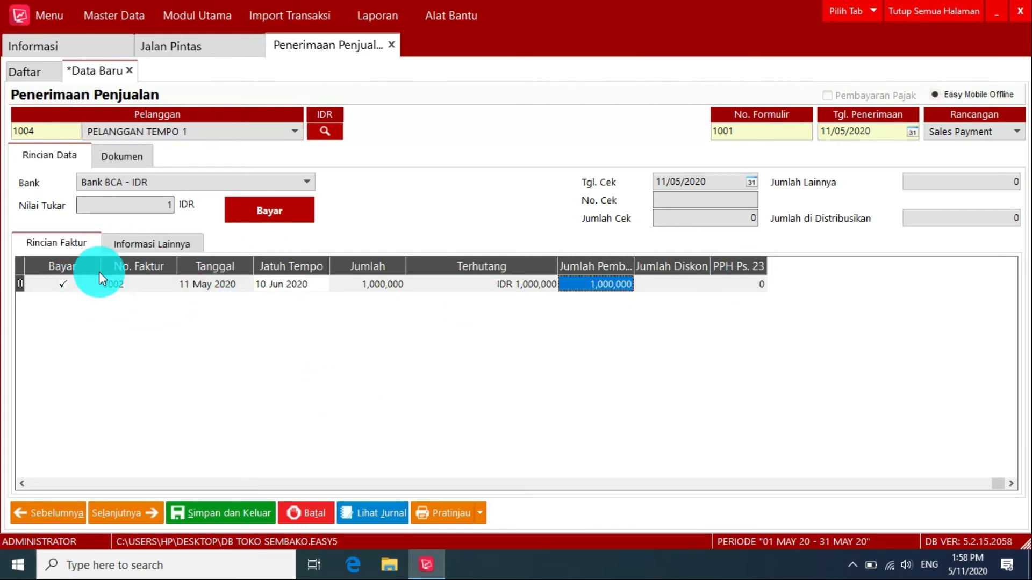
# Step: Select Bank BCA - IDR as the receiving bank and preview the printed payment receipt
pyautogui.click(209, 179)
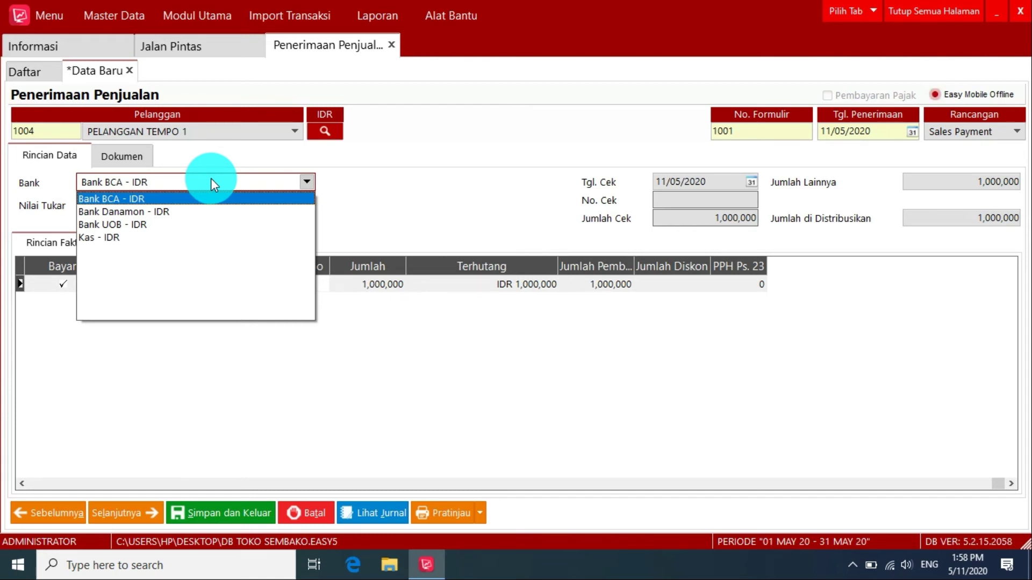
pyautogui.click(199, 197)
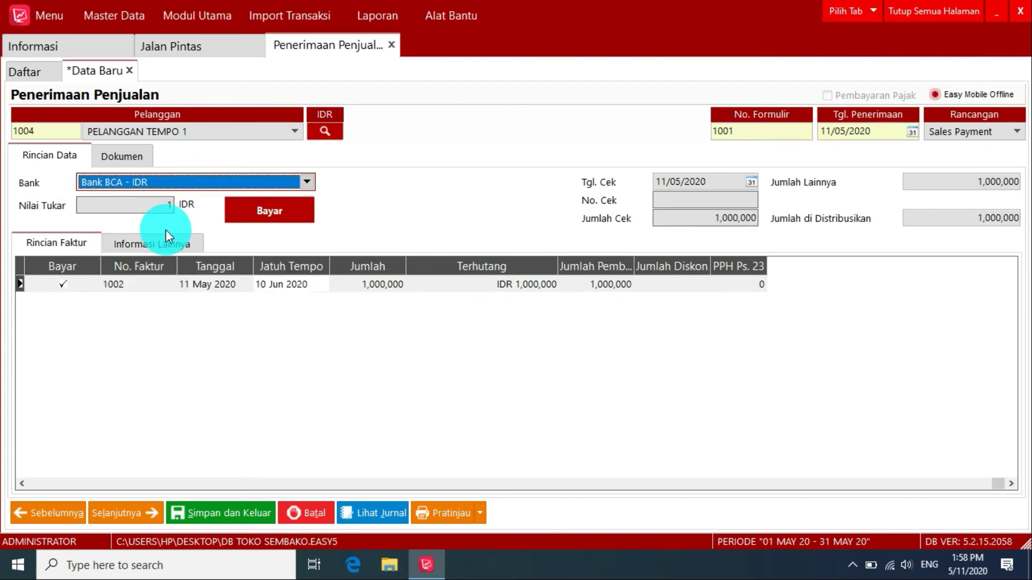
pyautogui.click(435, 513)
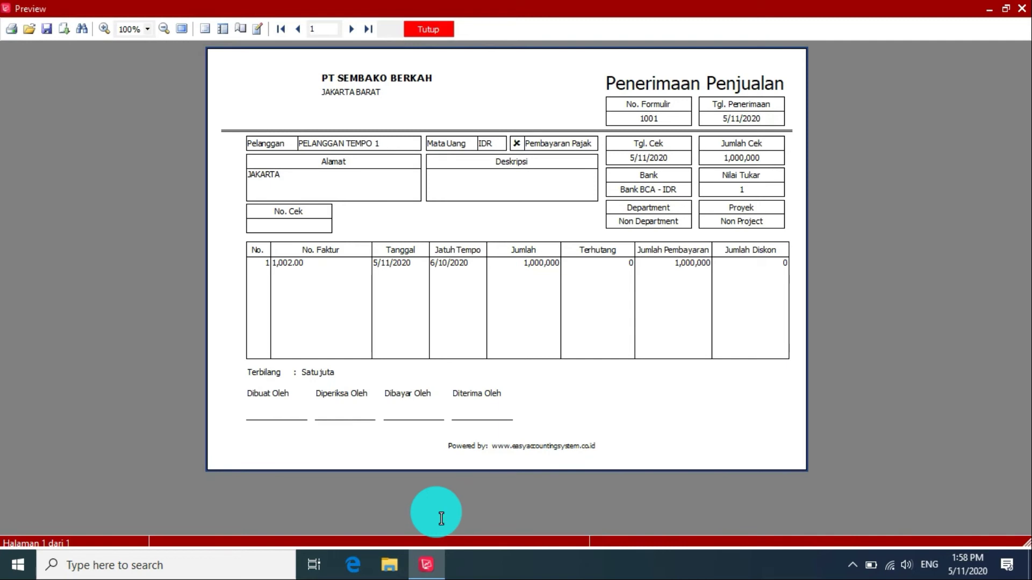
pyautogui.click(435, 27)
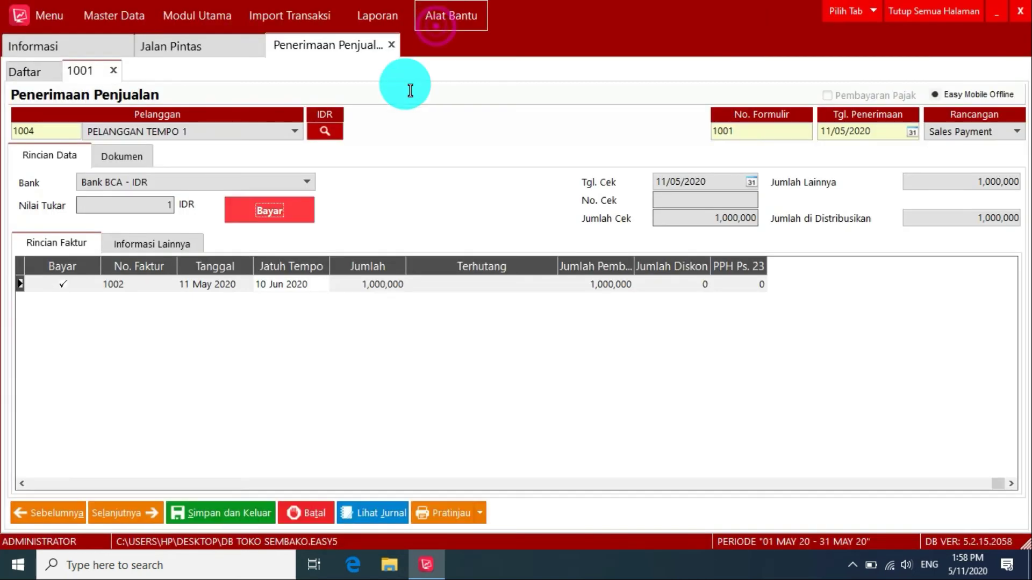
# Step: Save the Penerimaan Penjualan and close all open pages
pyautogui.click(239, 513)
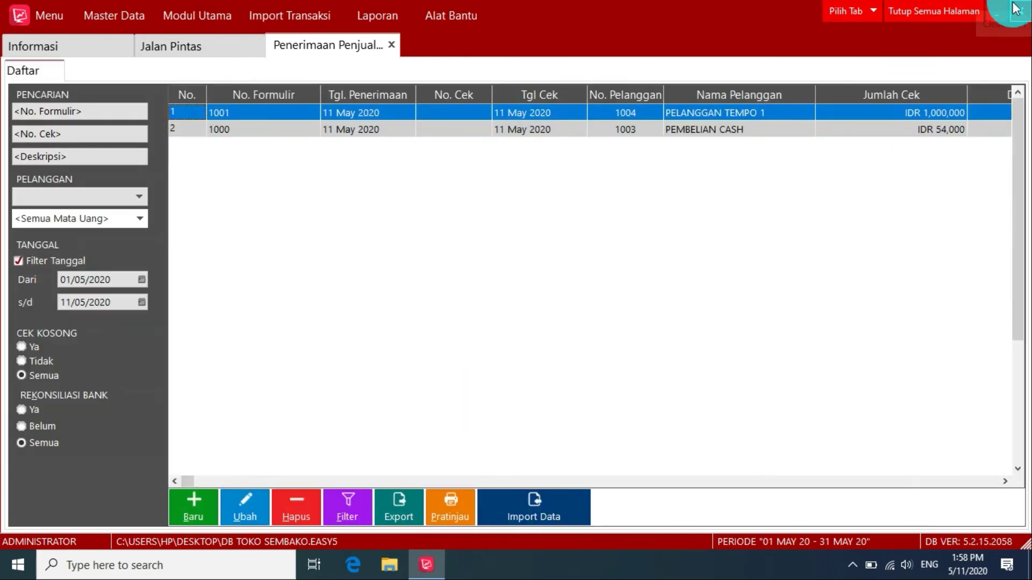
pyautogui.click(941, 12)
pyautogui.click(210, 50)
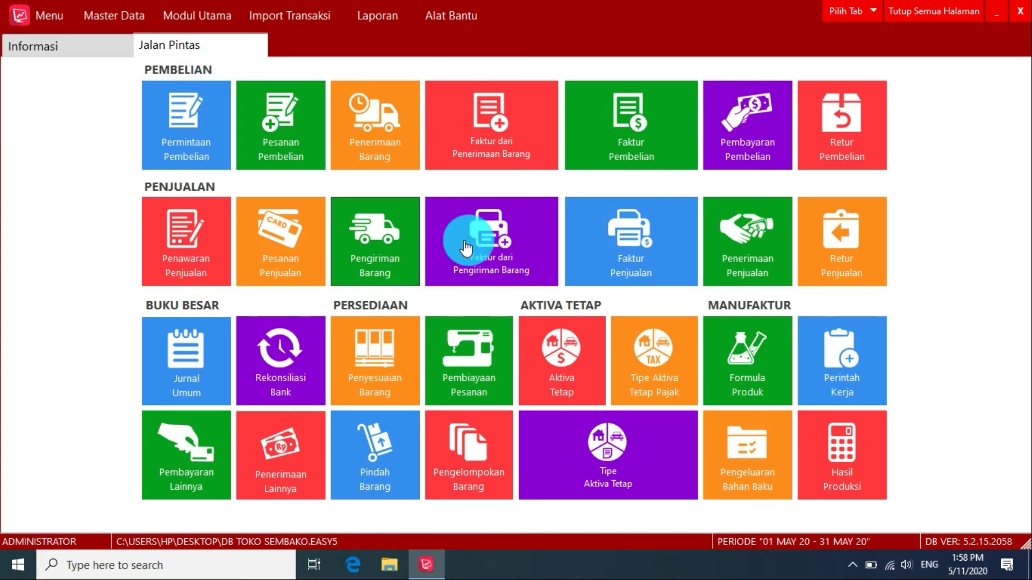
# Step: Open the Penjualan Per Barang - Rincian report from the Laporan Penjualan category
pyautogui.click(370, 11)
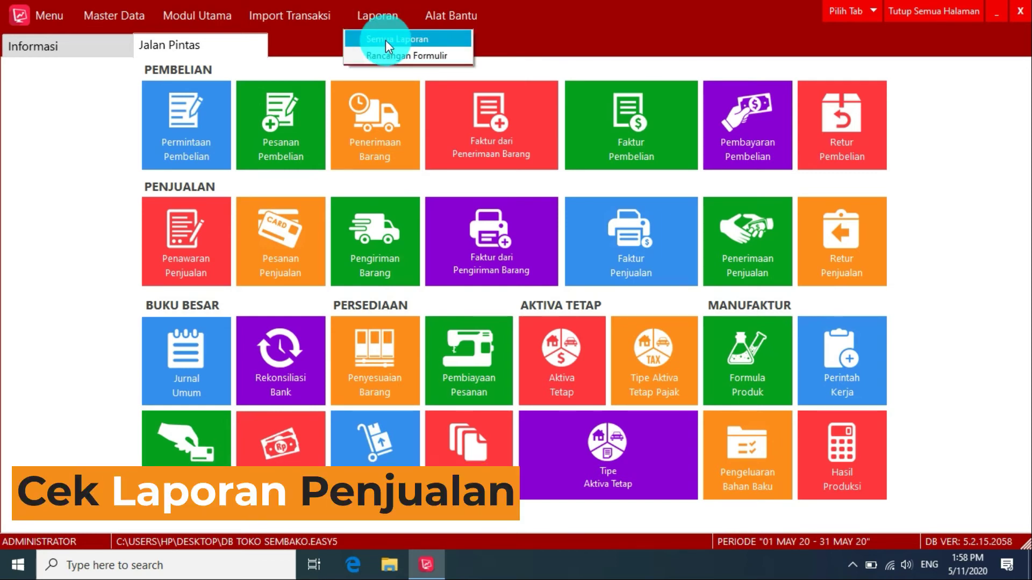
pyautogui.click(386, 40)
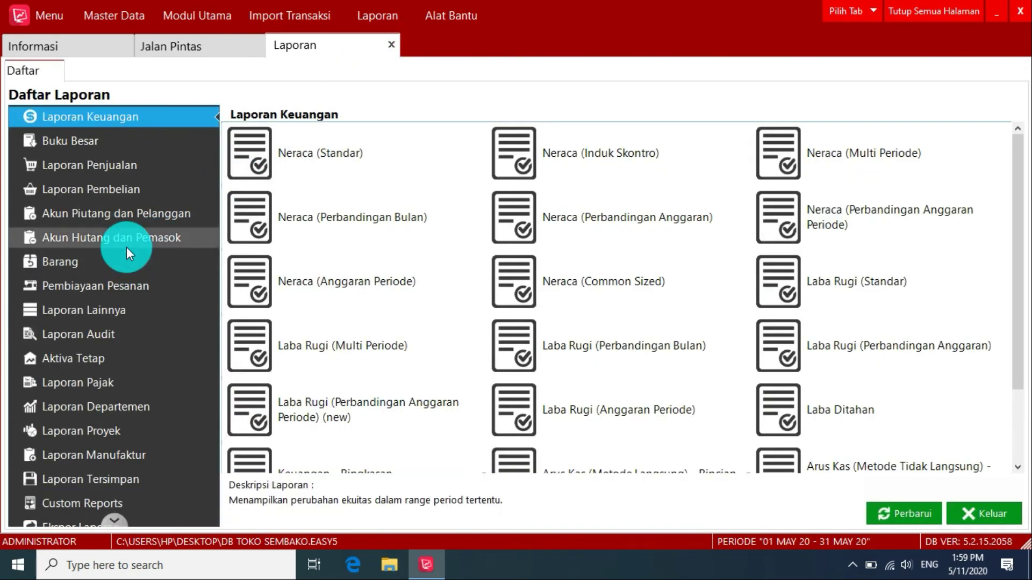
pyautogui.click(127, 212)
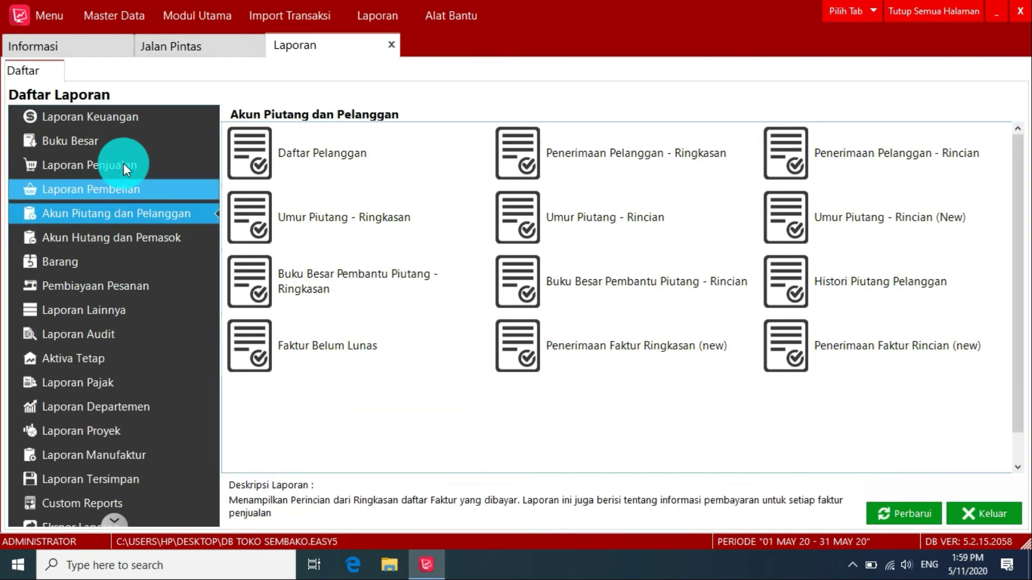
pyautogui.click(124, 163)
pyautogui.click(361, 289)
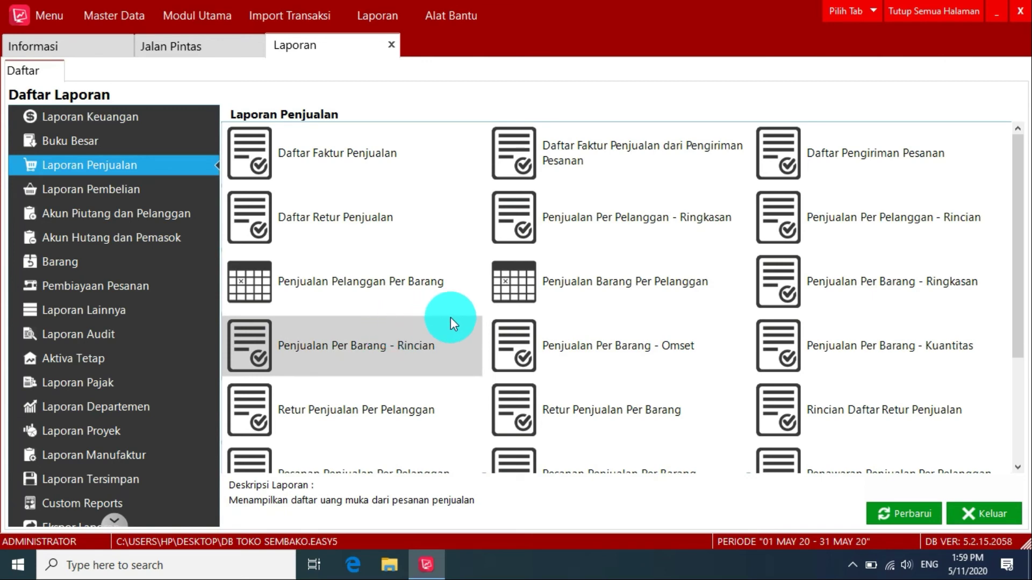
pyautogui.click(356, 349)
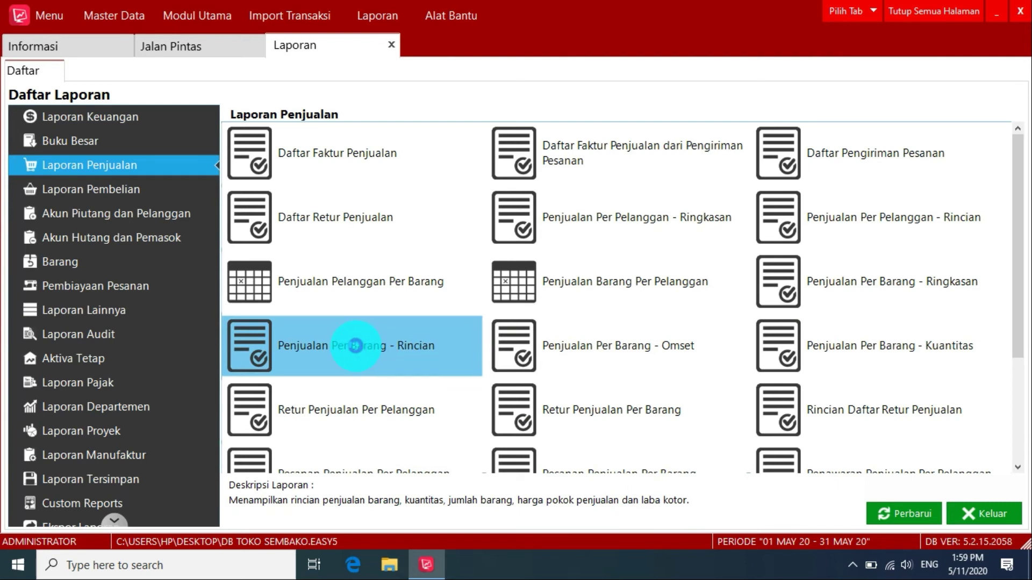
pyautogui.doubleClick(356, 346)
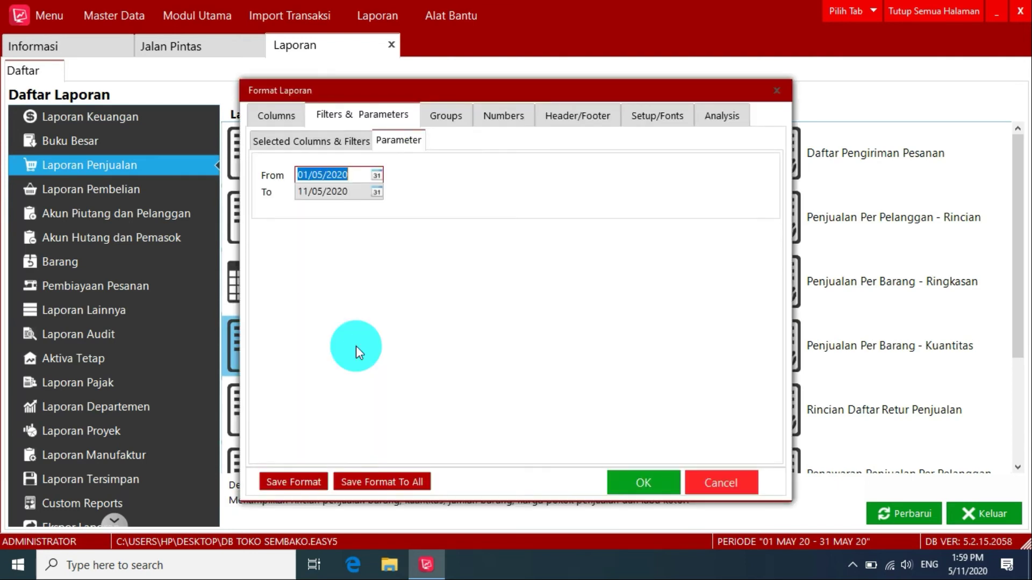
# Step: Set the report's From date to 11/05/2020 and generate the report
pyautogui.click(360, 174)
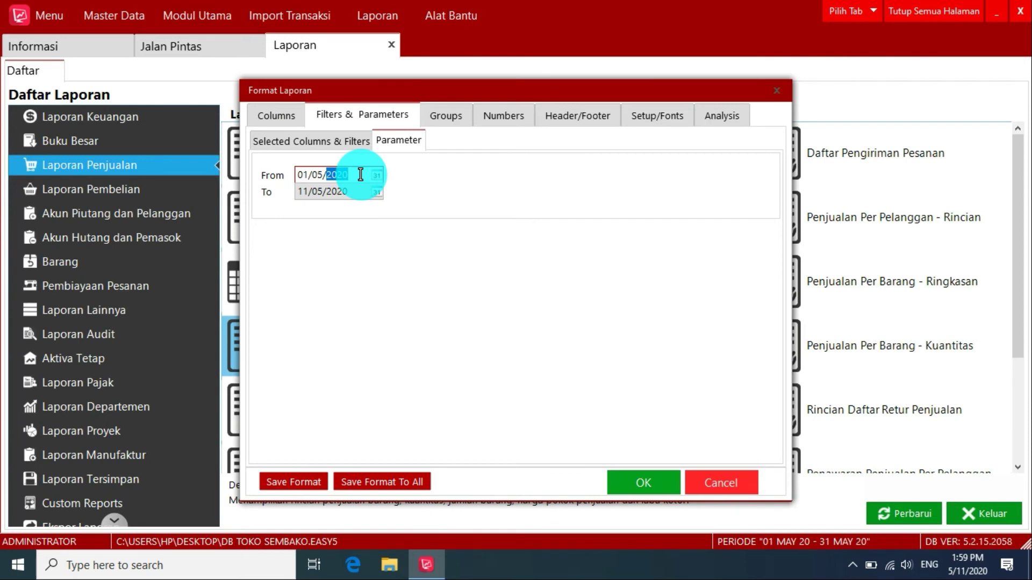
pyautogui.click(377, 175)
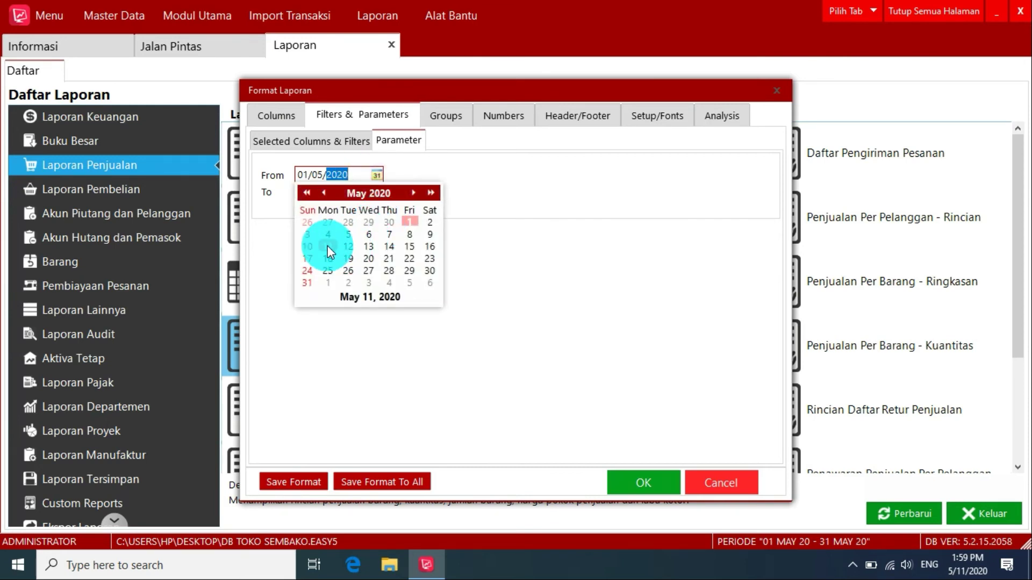
pyautogui.click(328, 247)
pyautogui.click(646, 483)
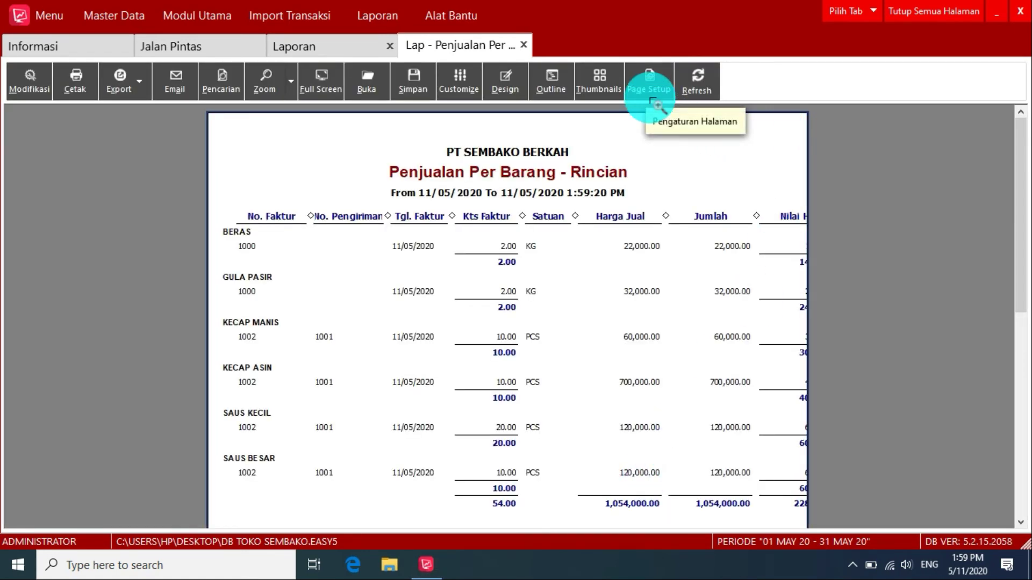
# Step: Set the report page's Panjang to 29 cm in the page setup so that more columns fit
pyautogui.click(656, 85)
pyautogui.click(465, 192)
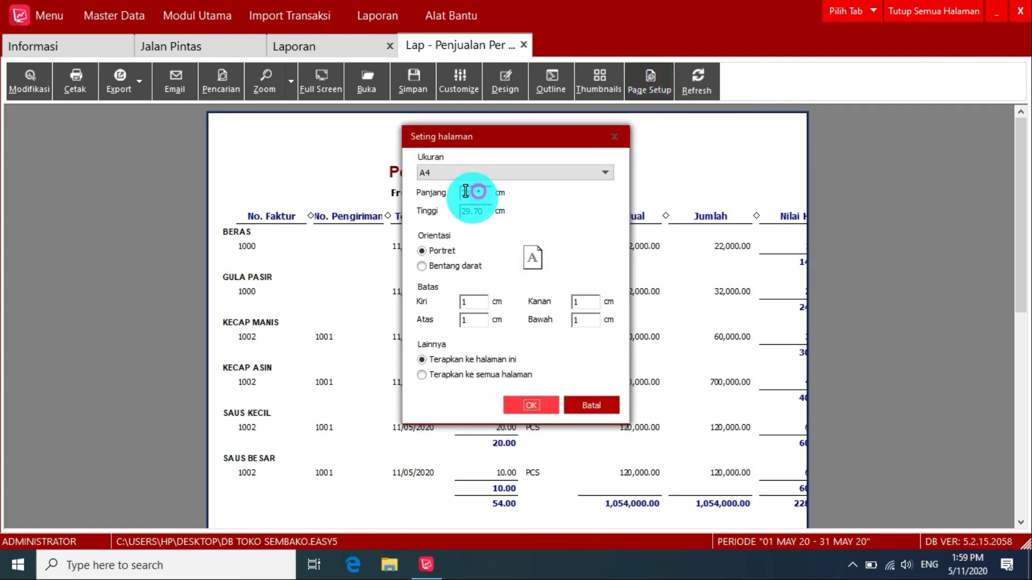
pyautogui.write('2')
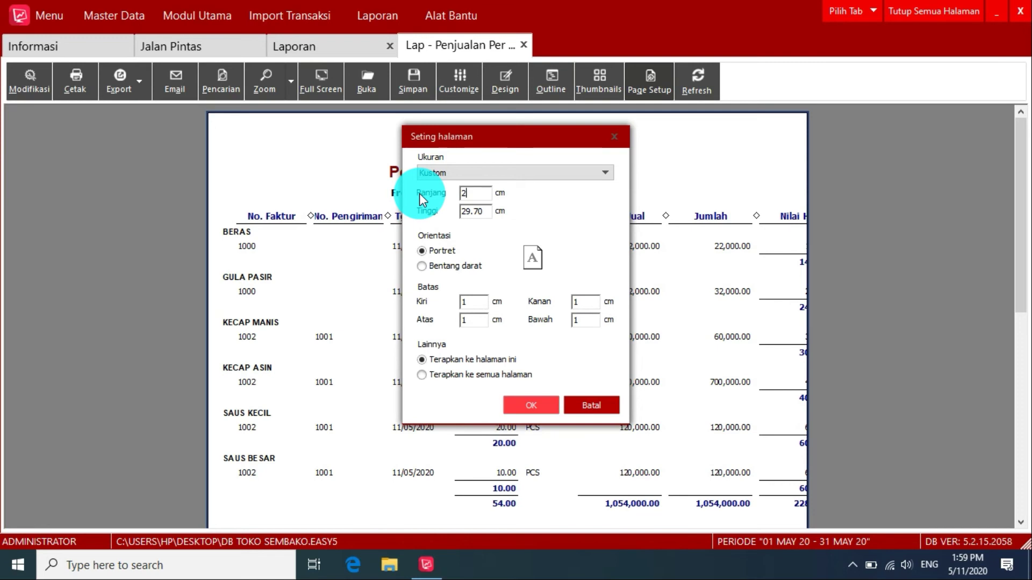
pyautogui.write('9')
pyautogui.press('Return')
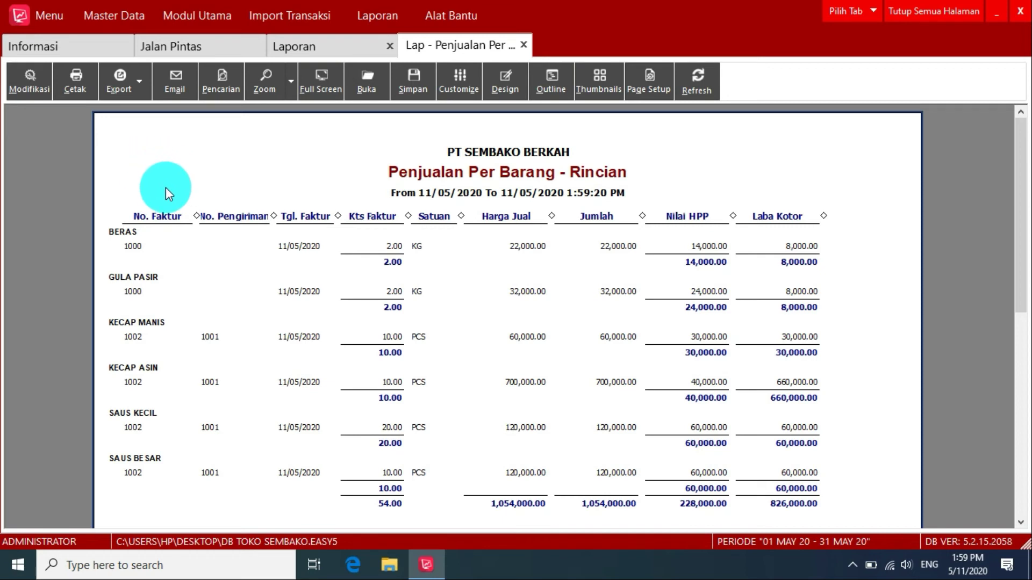
# Step: Remove the Nilai HPP and Laba Kotor columns from the Penjualan Per Barang - Rincian report
pyautogui.click(24, 86)
pyautogui.click(285, 144)
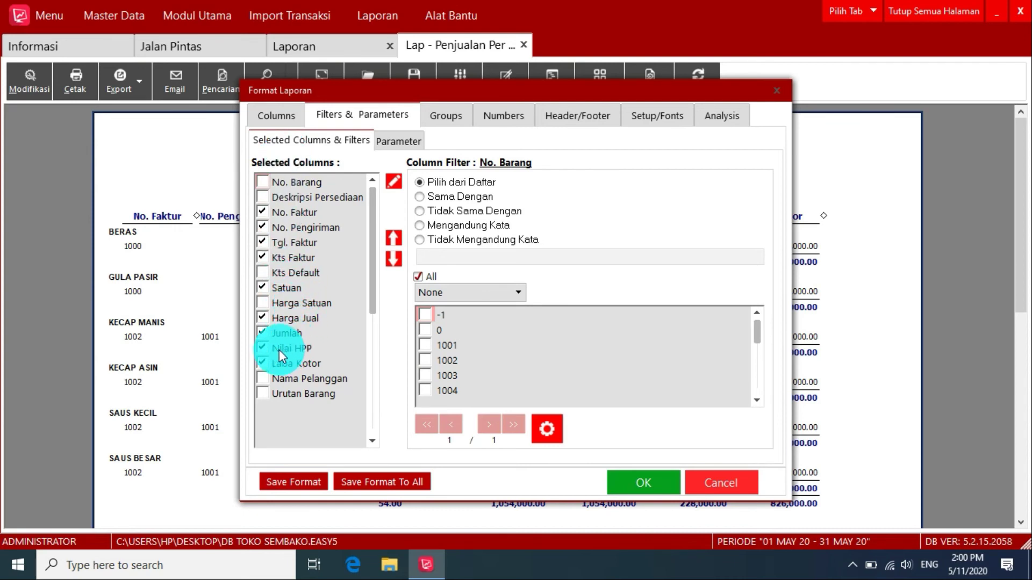
pyautogui.click(265, 350)
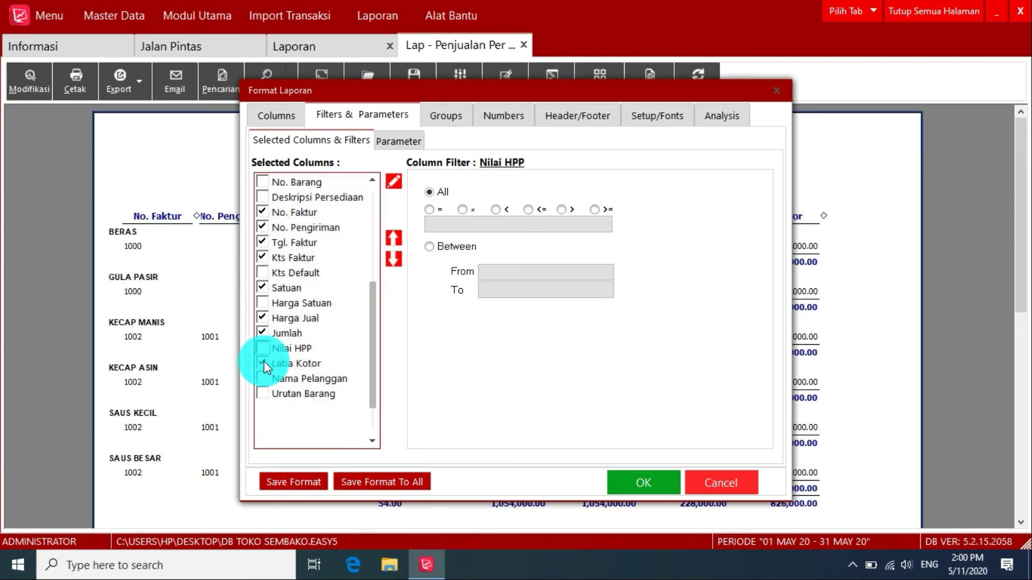
pyautogui.click(263, 364)
pyautogui.click(636, 484)
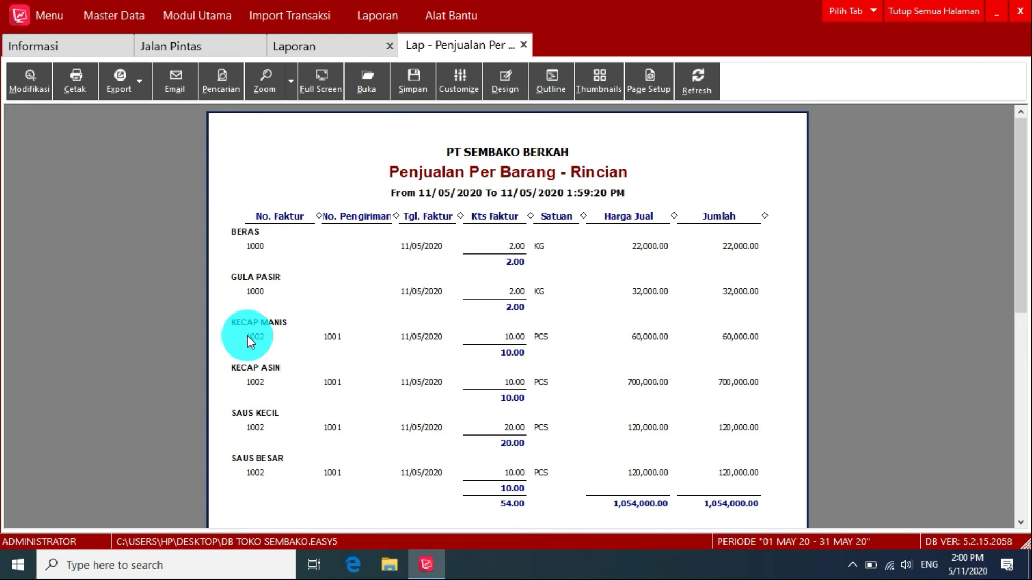
# Step: Close all report pages and start a new Pembayaran Lainnya paid from Bank BCA - IDR
pyautogui.click(938, 9)
pyautogui.click(246, 47)
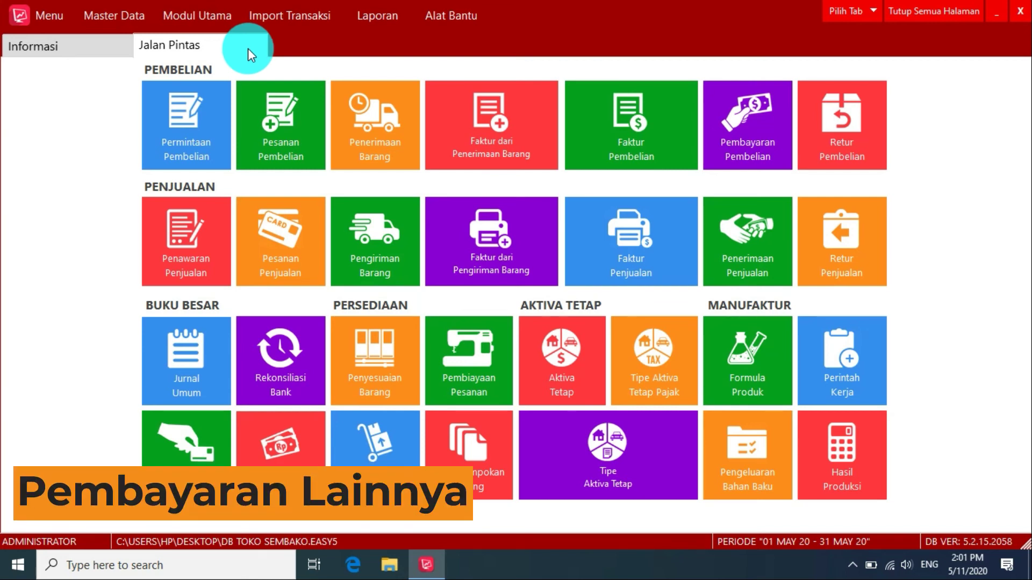
pyautogui.click(187, 438)
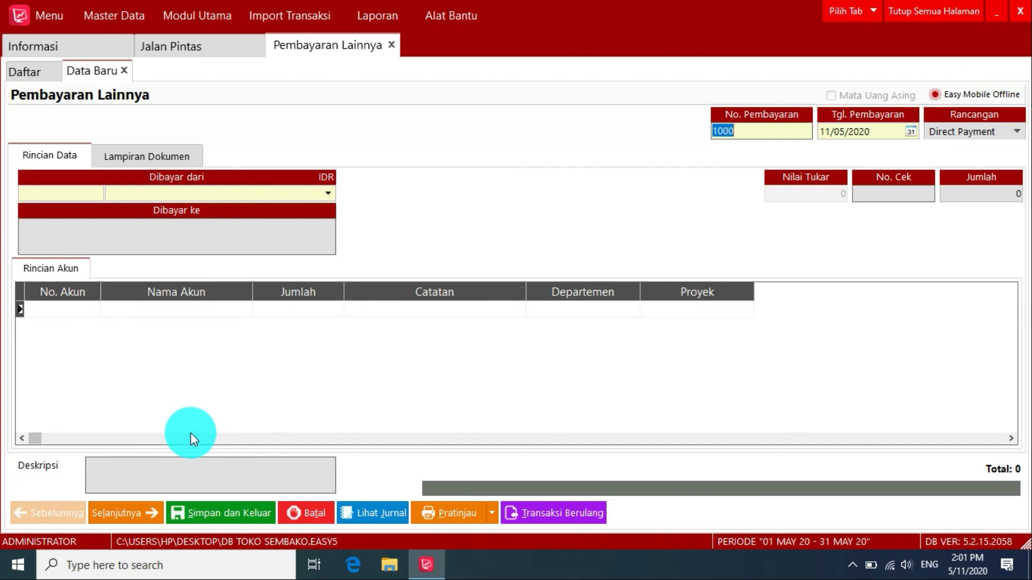
pyautogui.click(285, 192)
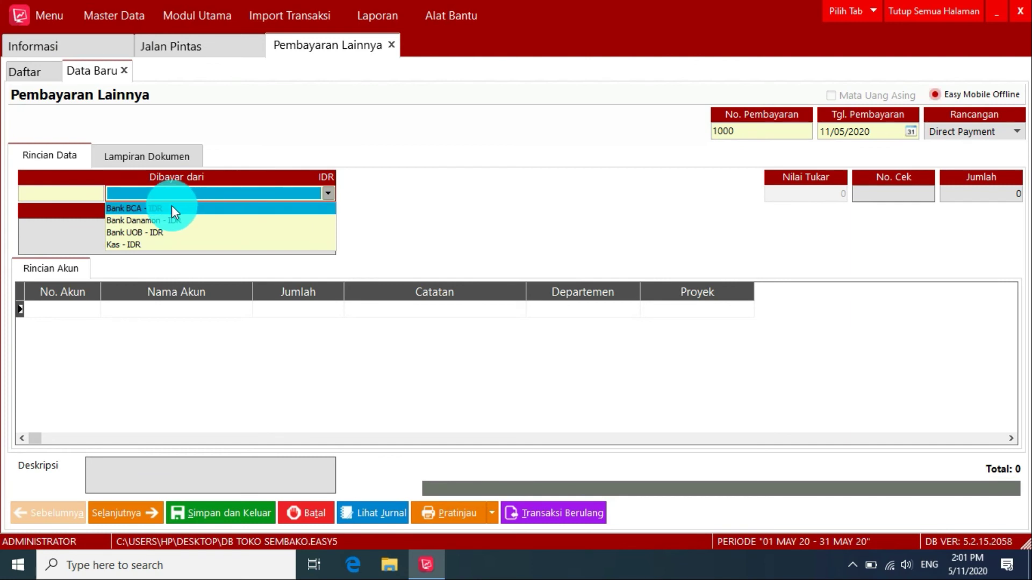
pyautogui.click(172, 205)
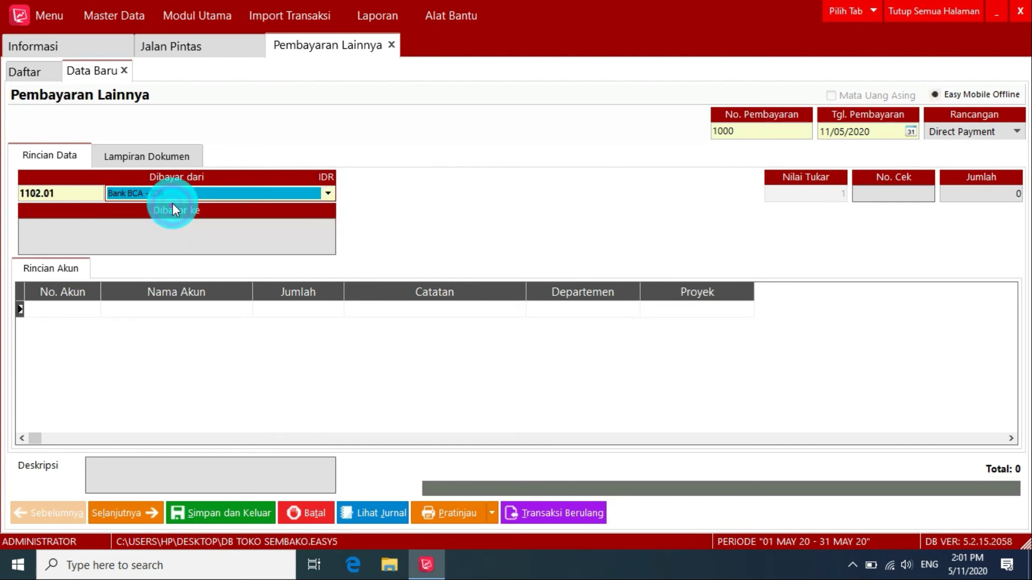
# Step: Add the Biaya Listrik/Air account 6200.11.08 to the payment with a Jumlah of 900,000
pyautogui.click(65, 308)
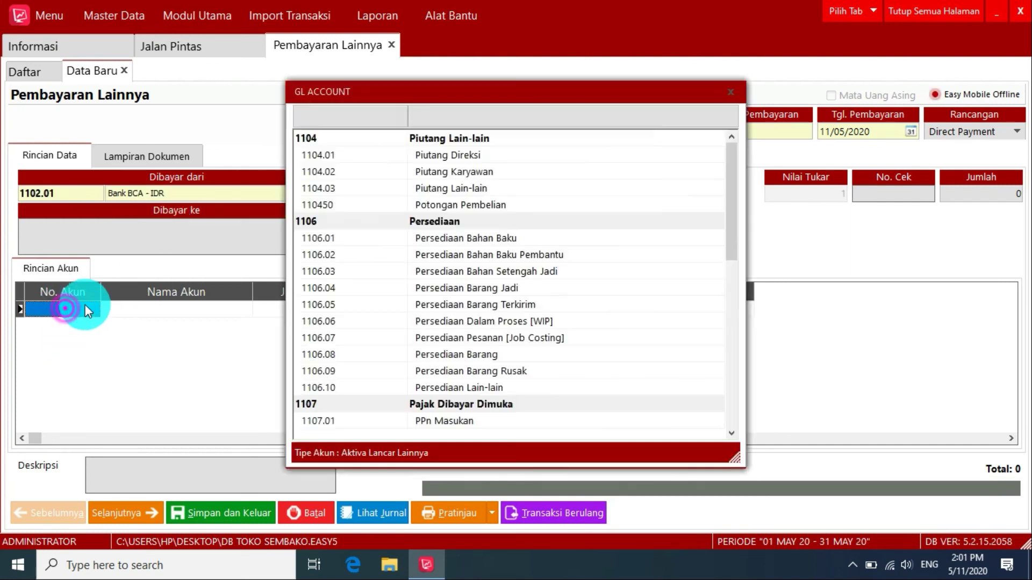
pyautogui.click(547, 112)
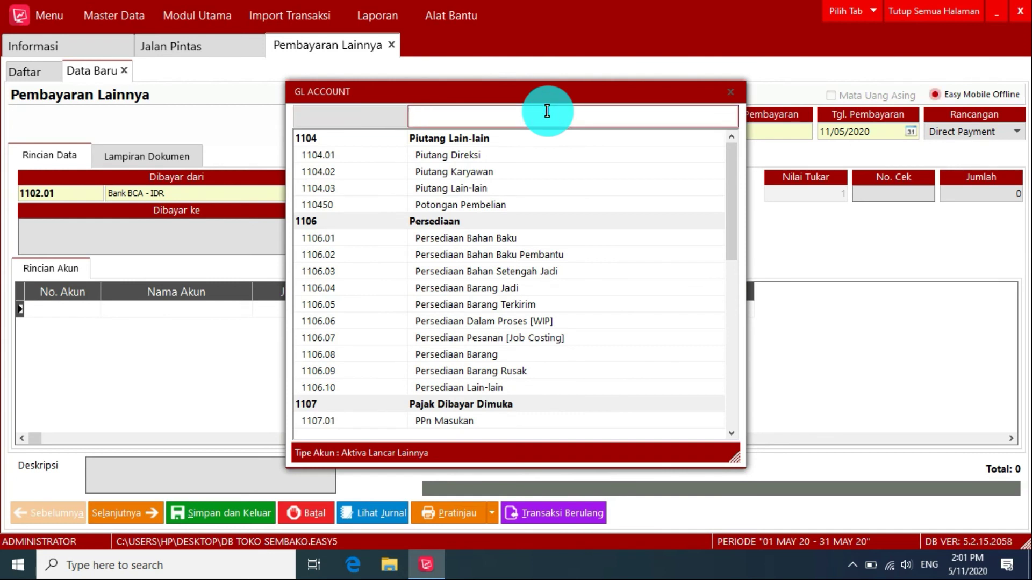
pyautogui.write('LIST')
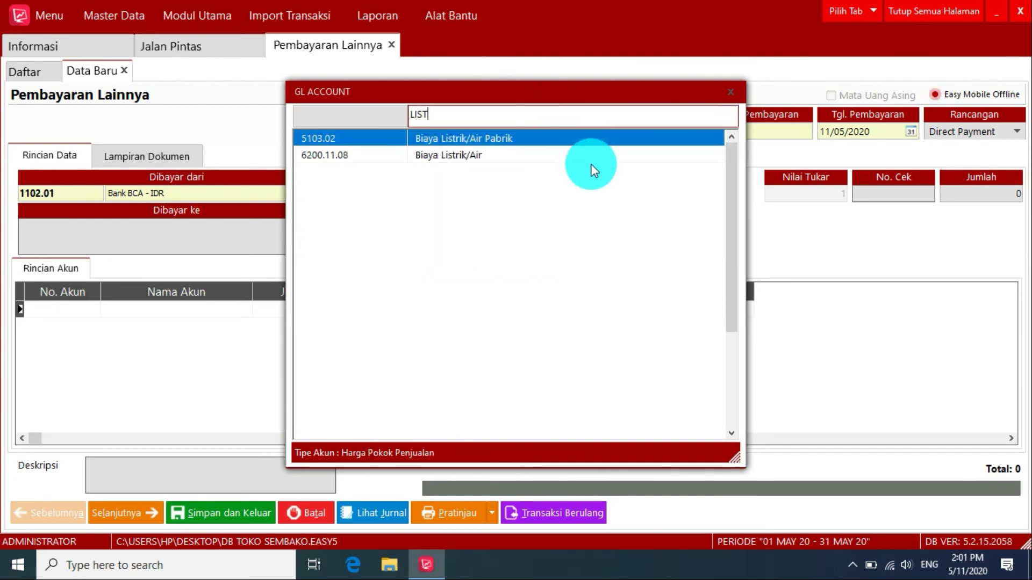
pyautogui.doubleClick(502, 153)
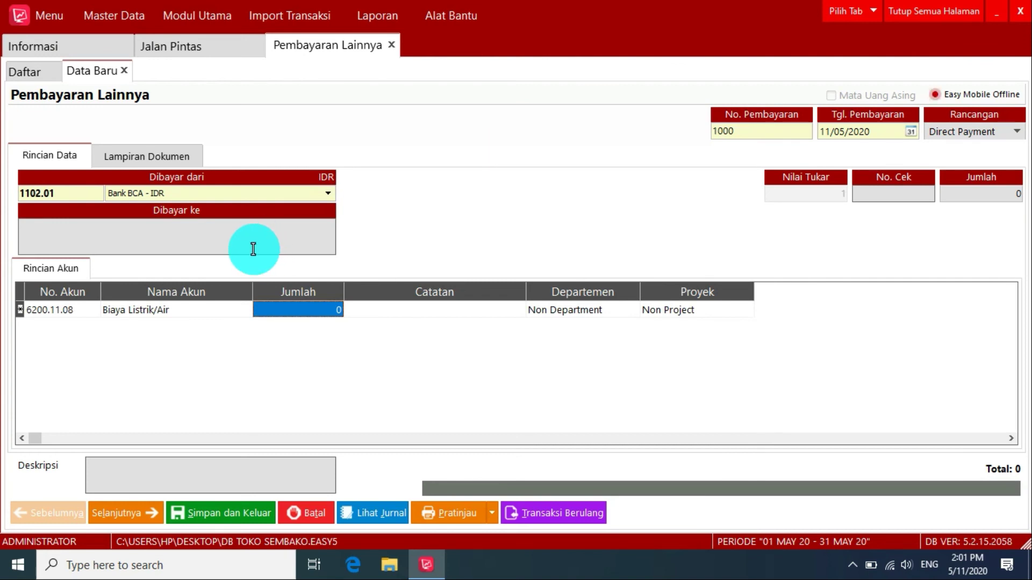
pyautogui.write('900,00000')
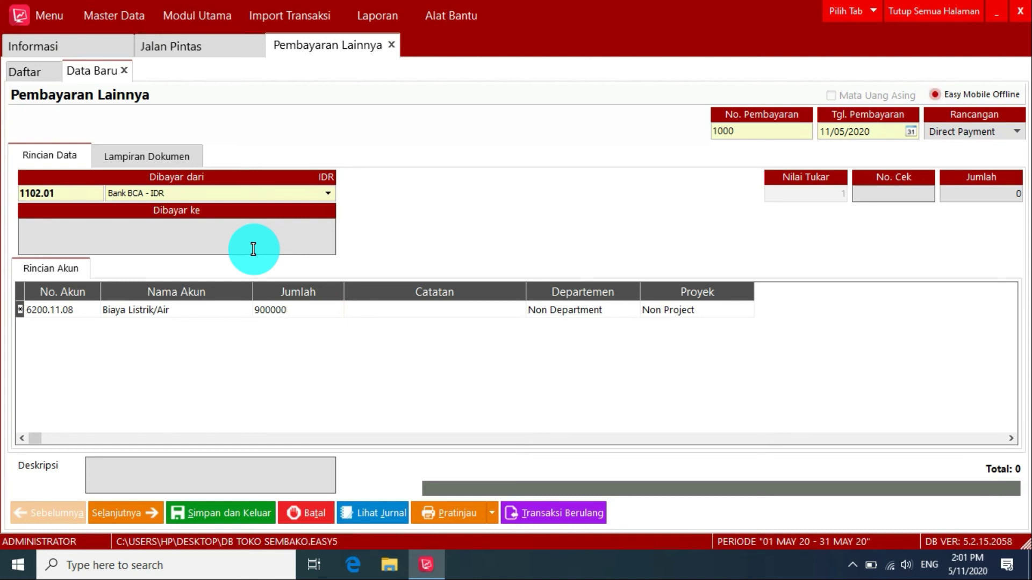
pyautogui.press('Return')
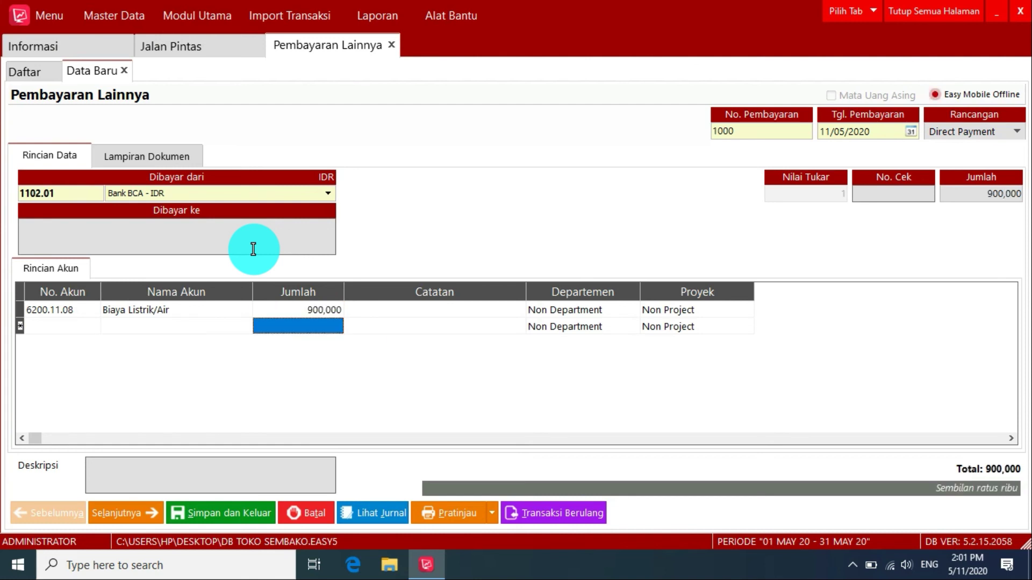
# Step: Add the Biaya Asuransi Pabrik account 5103.06 as a second line with a Jumlah of 1,000,000
pyautogui.doubleClick(71, 325)
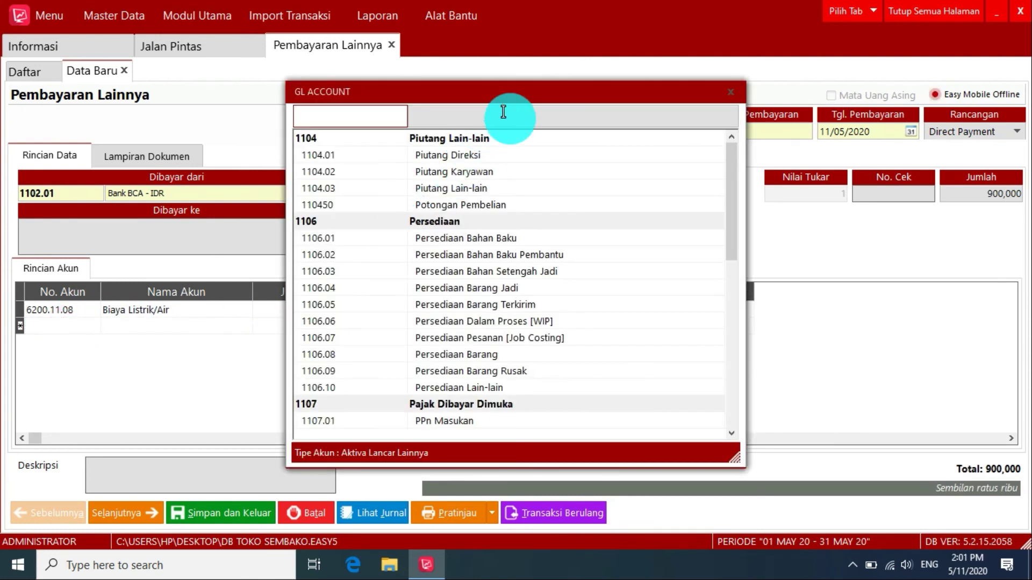
pyautogui.click(498, 114)
pyautogui.write('BlAYA ASU')
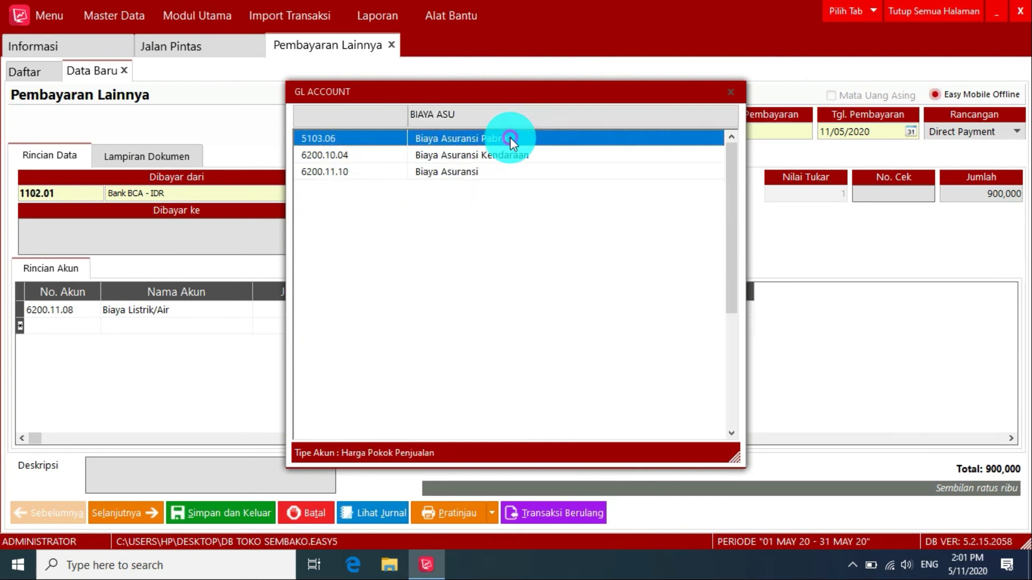
pyautogui.doubleClick(511, 138)
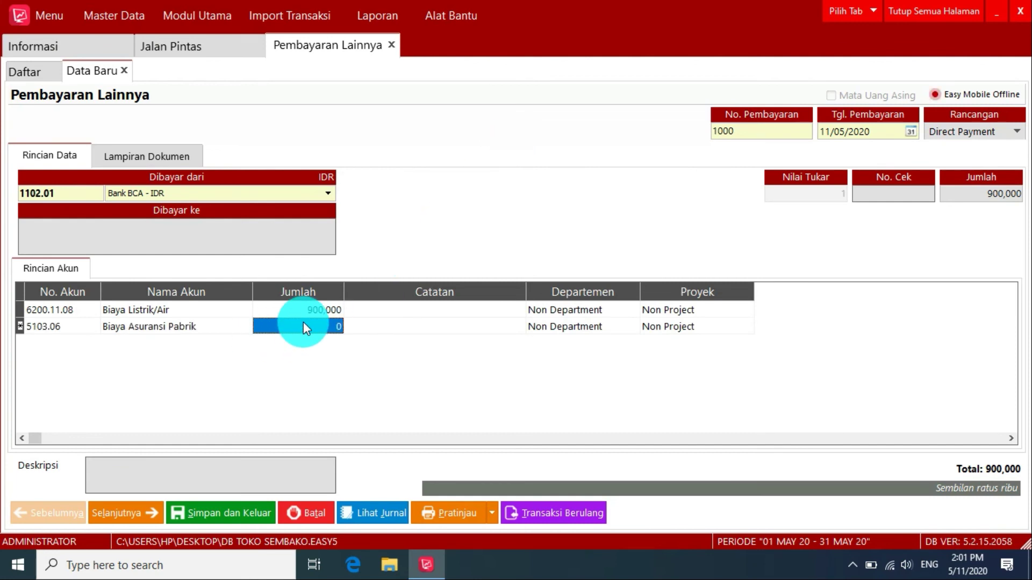
pyautogui.write('1000000')
pyautogui.press('Return')
# Step: Preview the printed Pembayaran Lainnya, then save and exit the payment
pyautogui.click(453, 514)
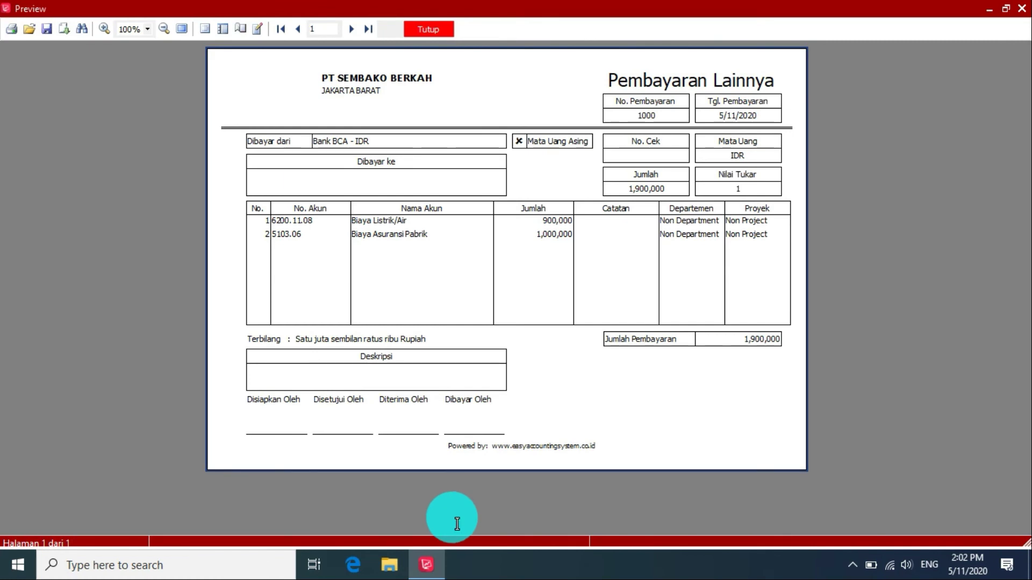
pyautogui.click(436, 30)
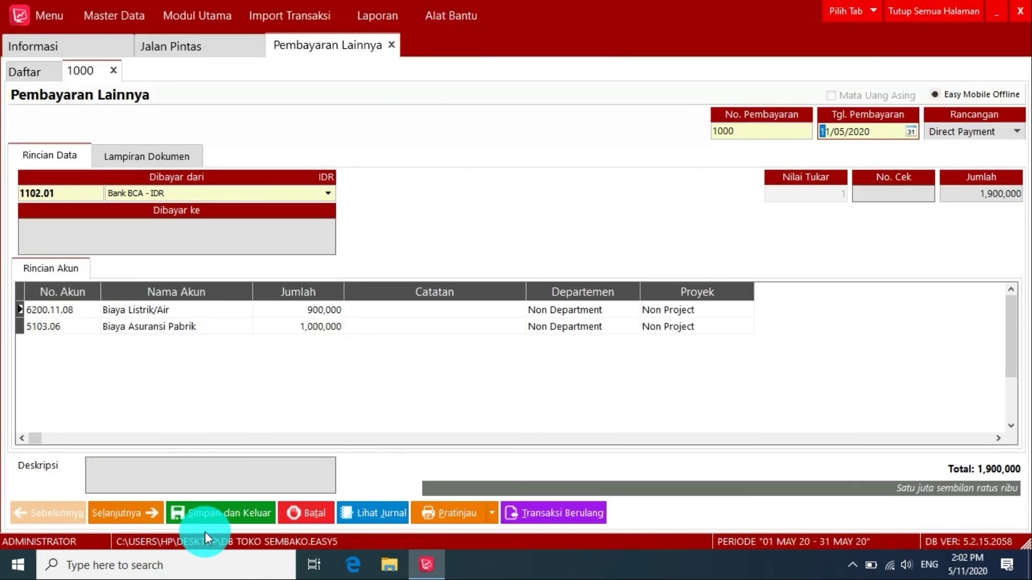
pyautogui.click(218, 513)
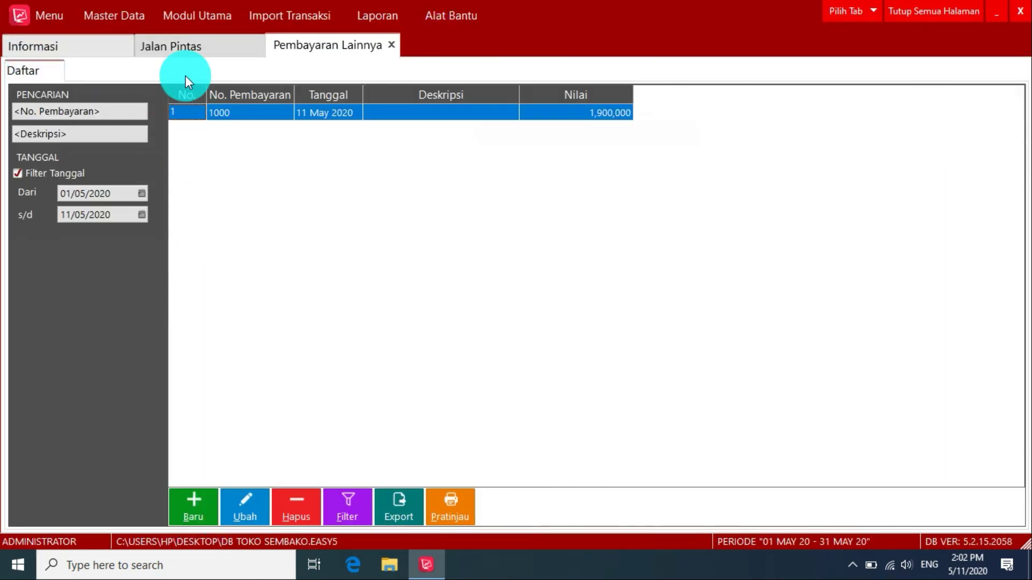
# Step: Bring up a blank Pembayaran Lainnya form, close all pages without filling it in, and return to the Jalan Pintas shortcuts
pyautogui.click(195, 50)
pyautogui.click(200, 446)
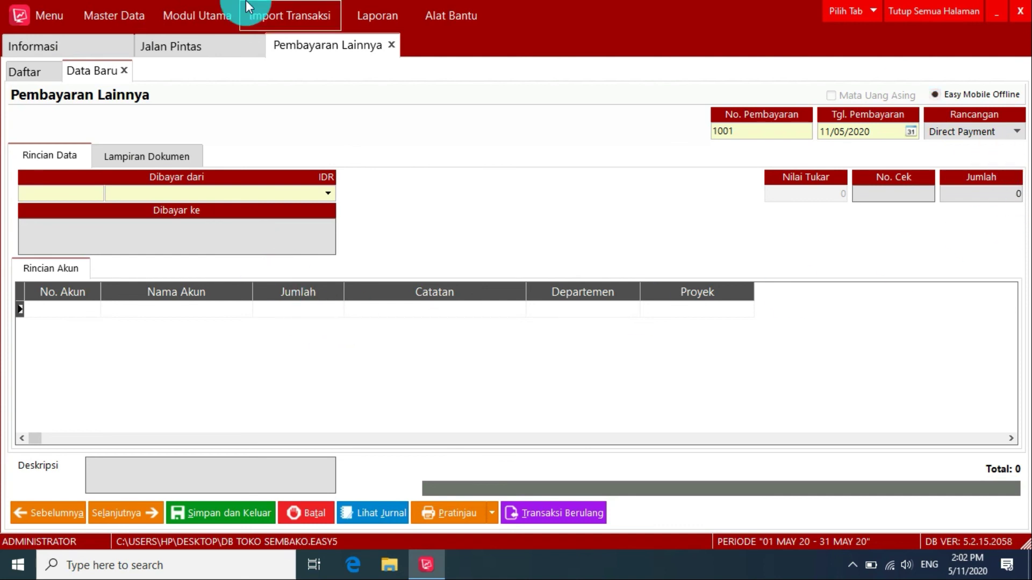
pyautogui.click(908, 10)
pyautogui.click(390, 47)
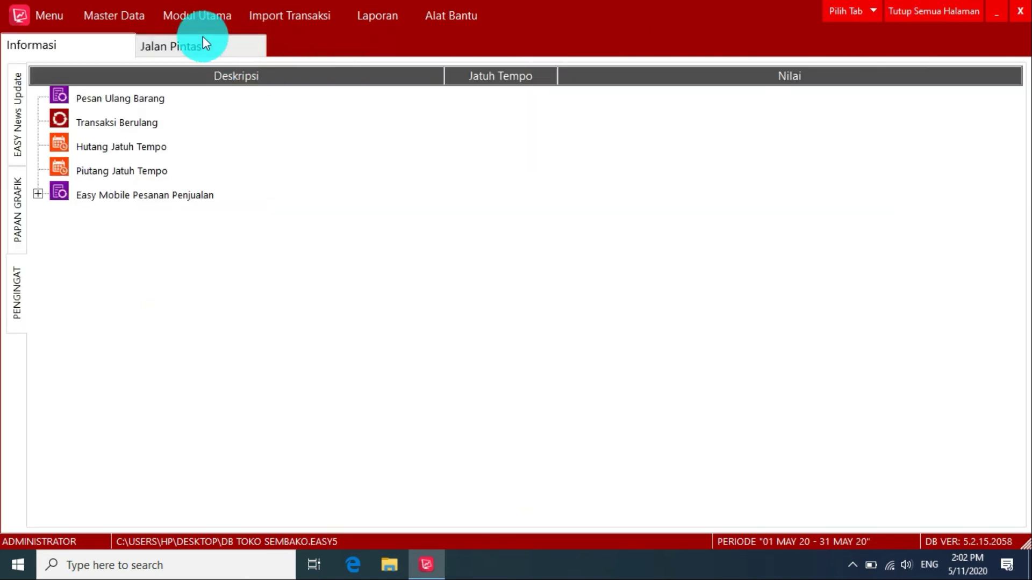
pyautogui.click(202, 37)
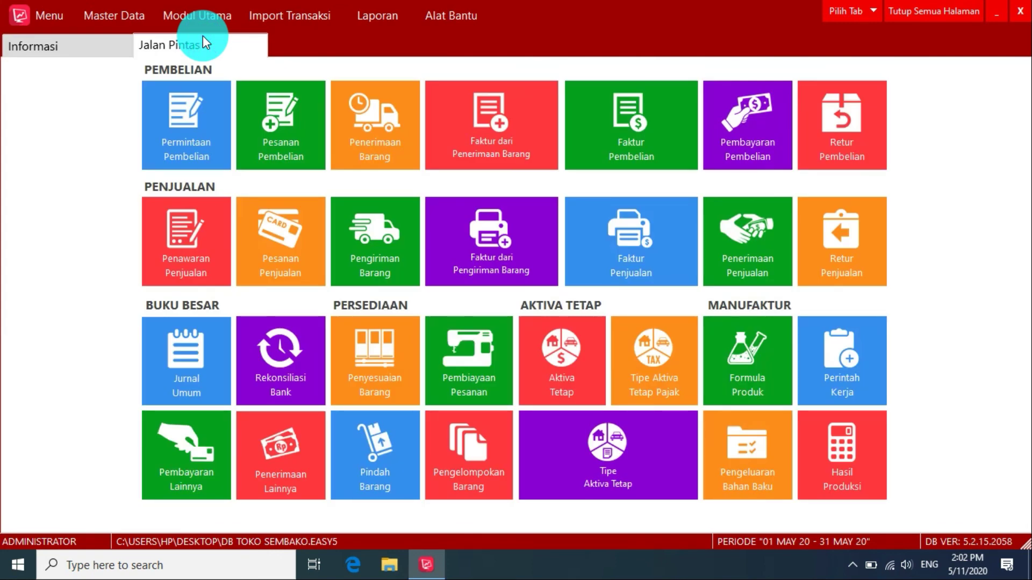
# Step: Generate the Pembayaran Lainnya - Rincian report from the Buku Besar reports for the period 11/05/2020 to 11/05/2020
pyautogui.click(371, 15)
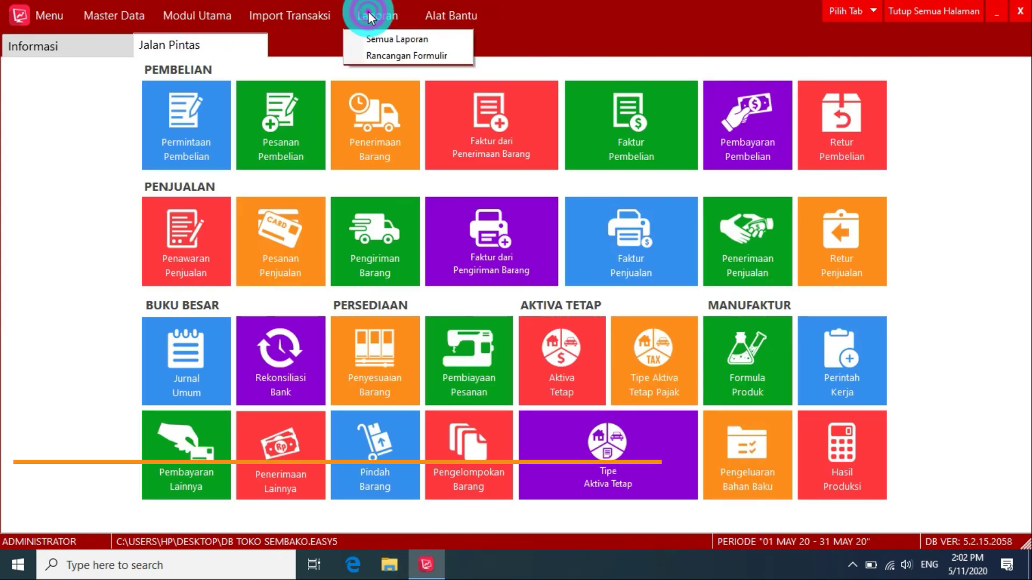
pyautogui.click(379, 35)
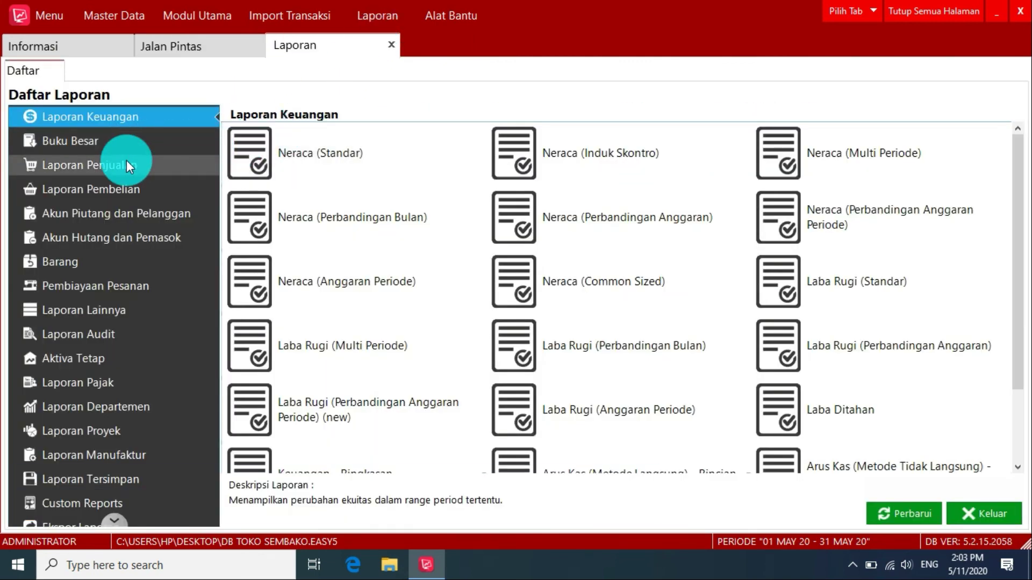
pyautogui.click(75, 132)
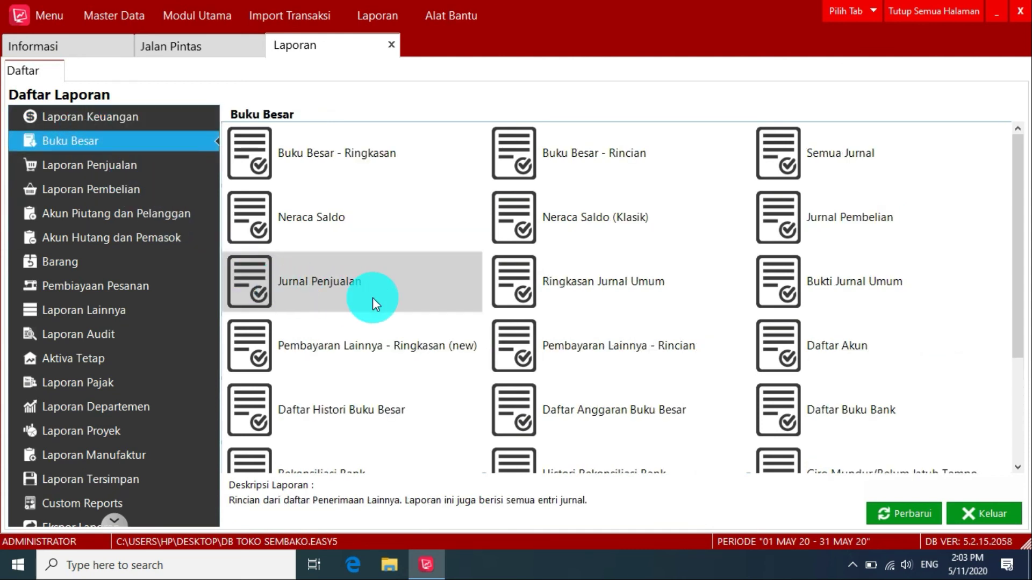
pyautogui.click(596, 339)
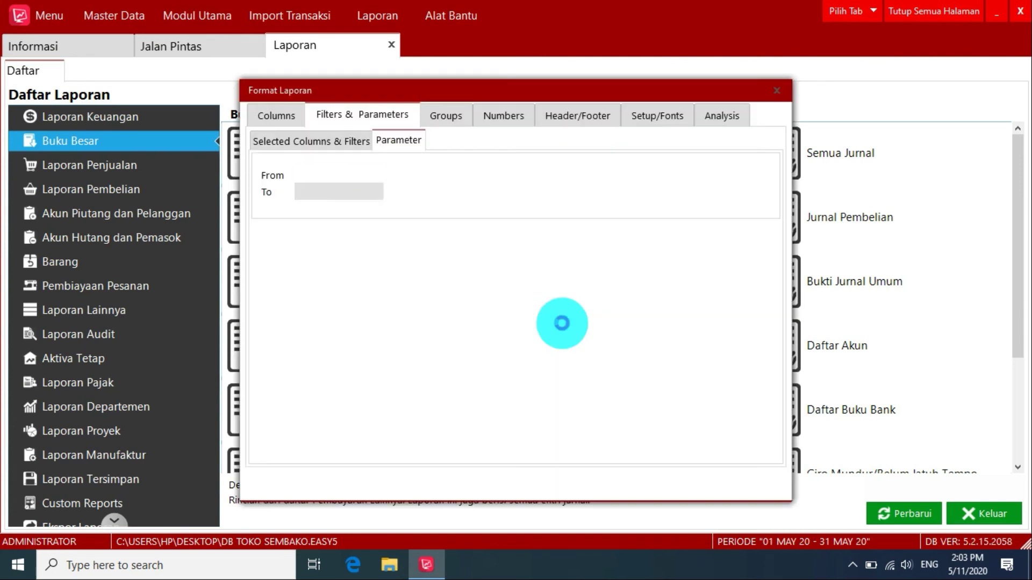
pyautogui.click(363, 177)
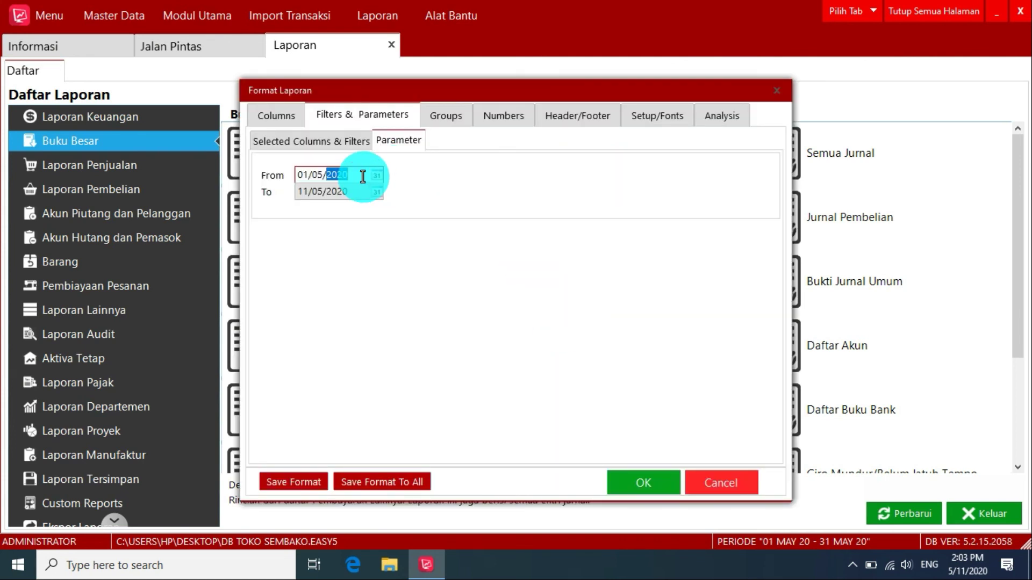
pyautogui.click(379, 176)
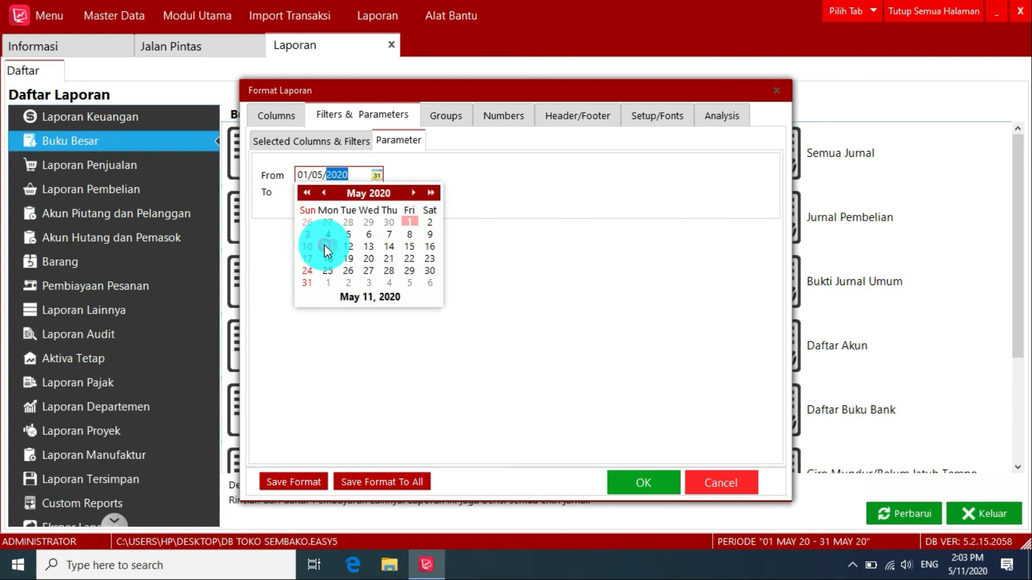
pyautogui.click(324, 244)
pyautogui.click(633, 483)
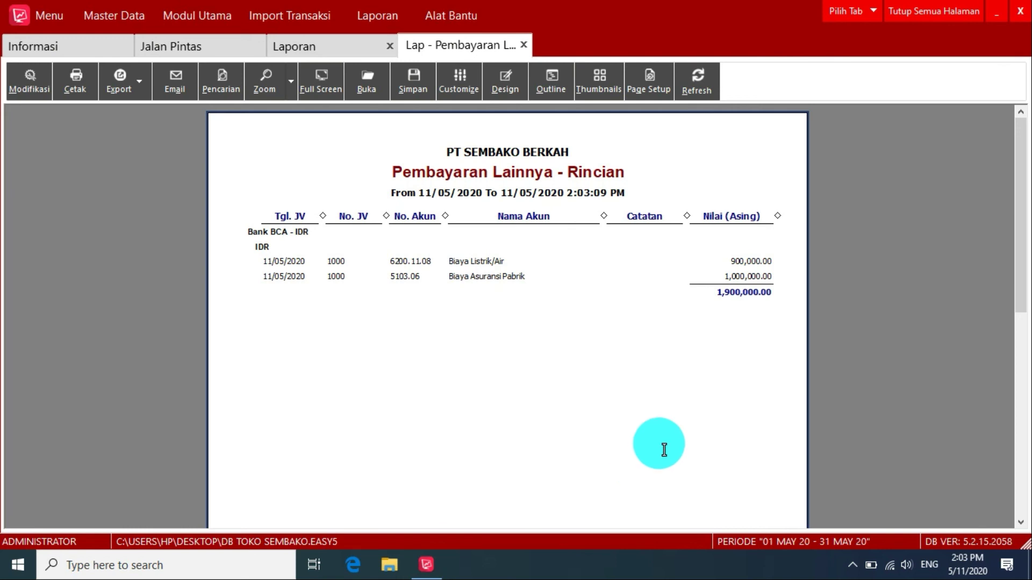
# Step: View the report's column and filter options without changing them, close all pages, and return to the Jalan Pintas shortcuts
pyautogui.click(43, 83)
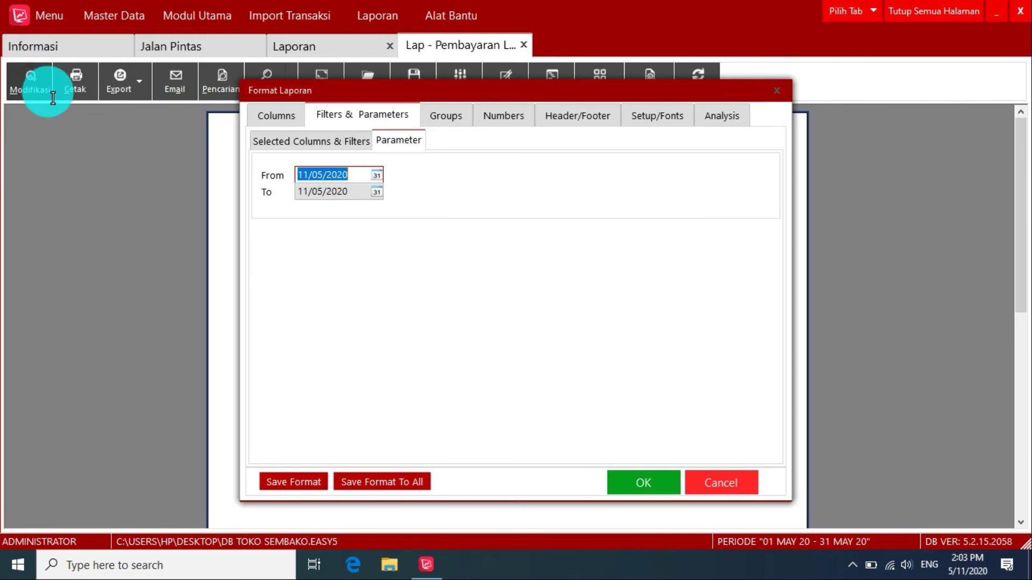
pyautogui.click(260, 143)
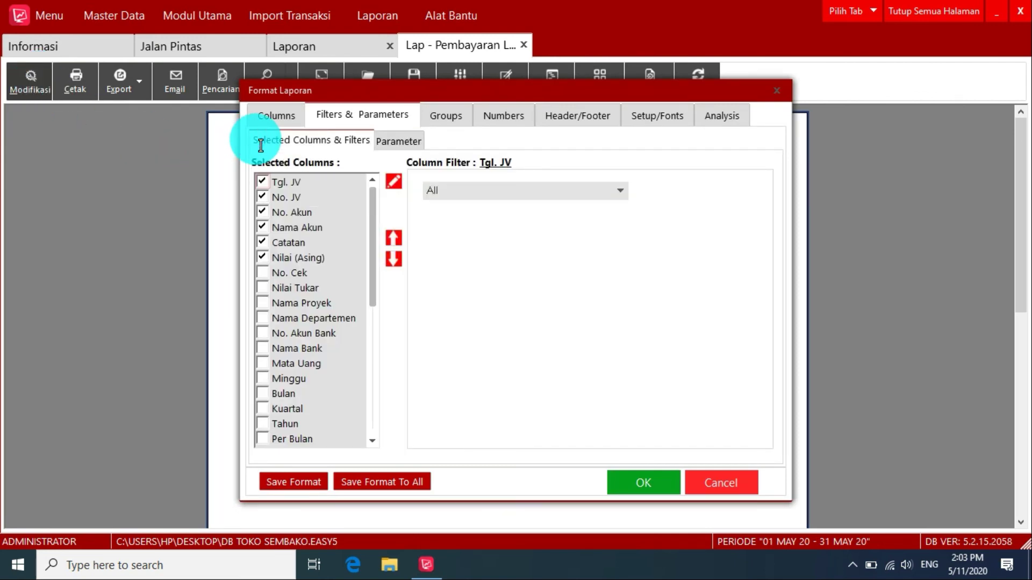
pyautogui.click(744, 485)
pyautogui.click(934, 10)
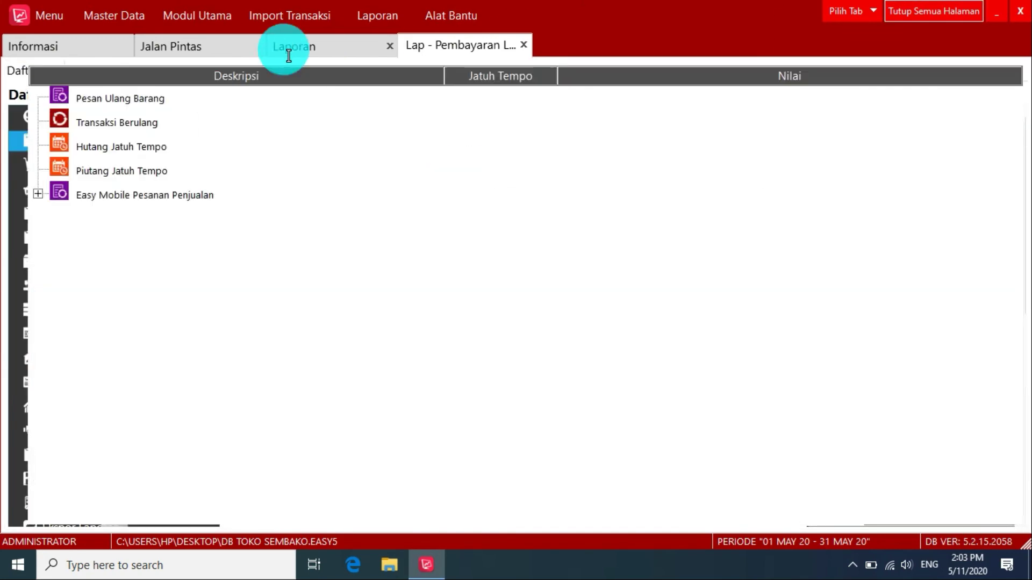
pyautogui.click(204, 51)
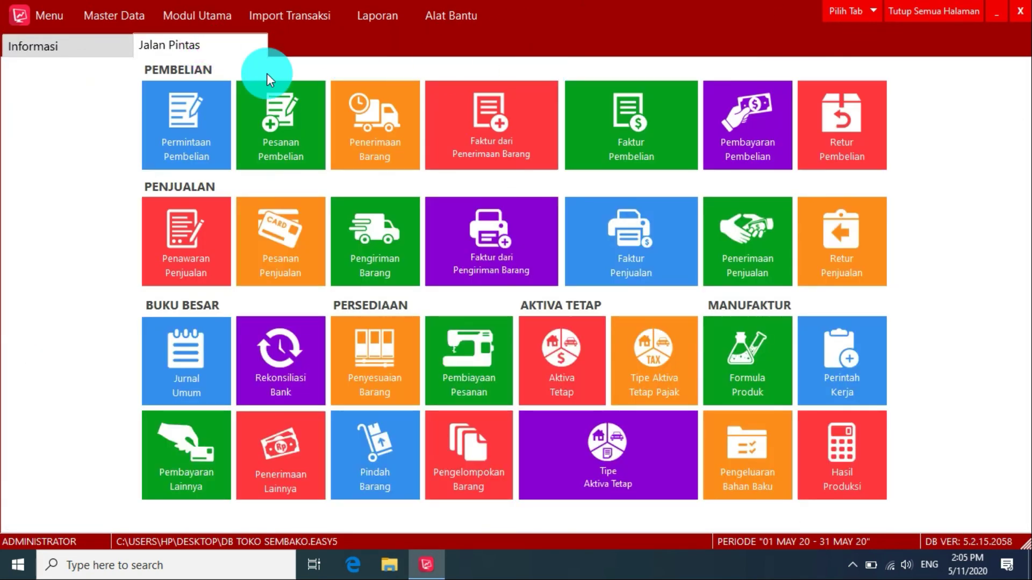